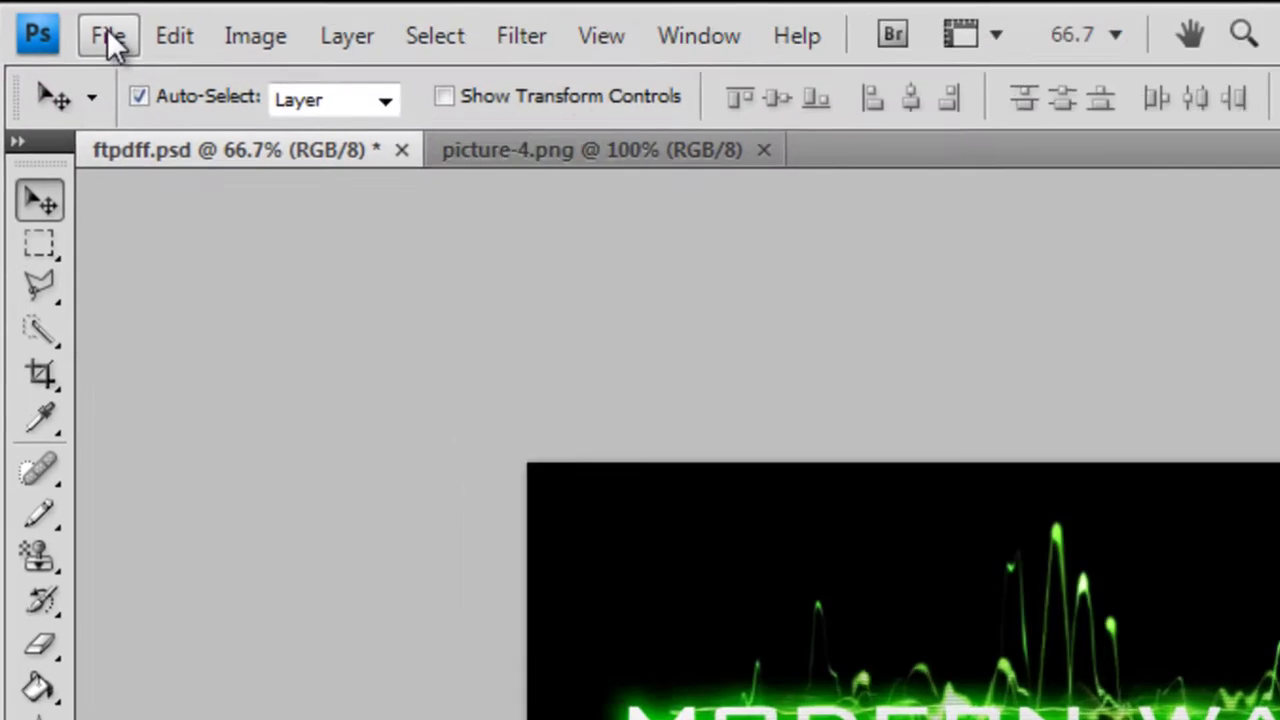
Step: Create a new 2000 × 1500 px, 72 ppi document with Background Color contents
click(62, 20)
click(62, 20)
click(168, 44)
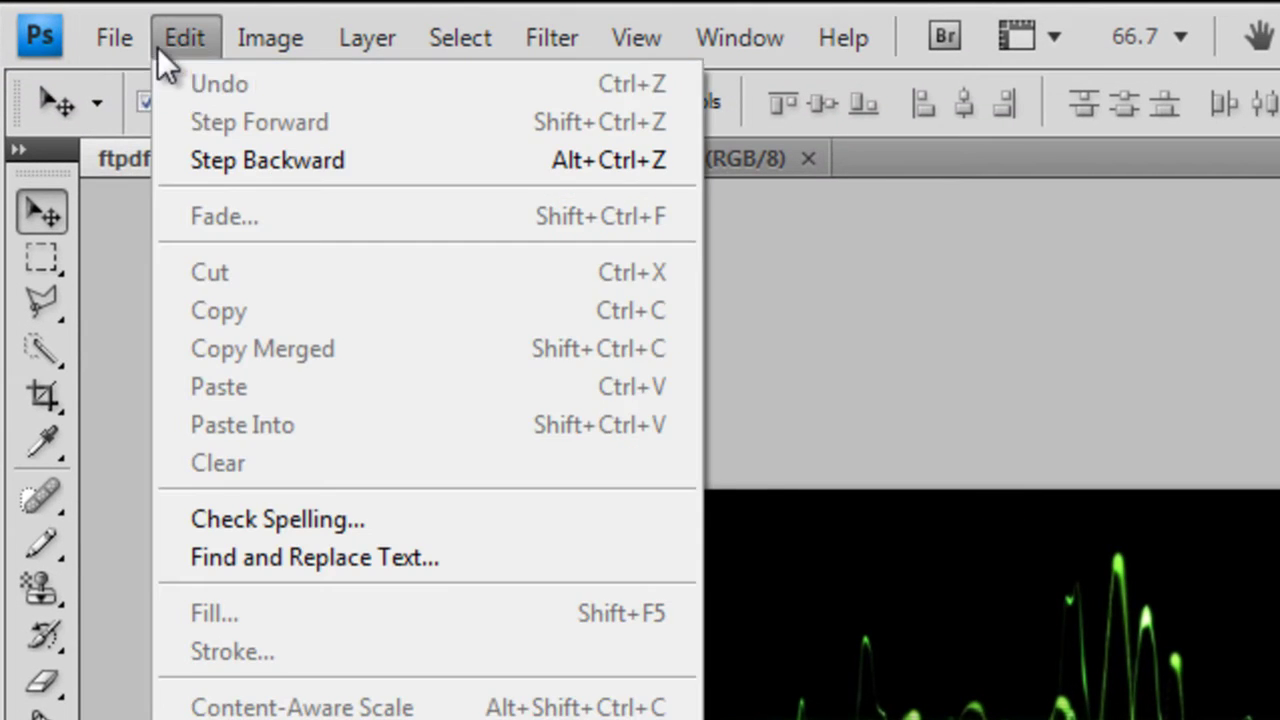
click(141, 83)
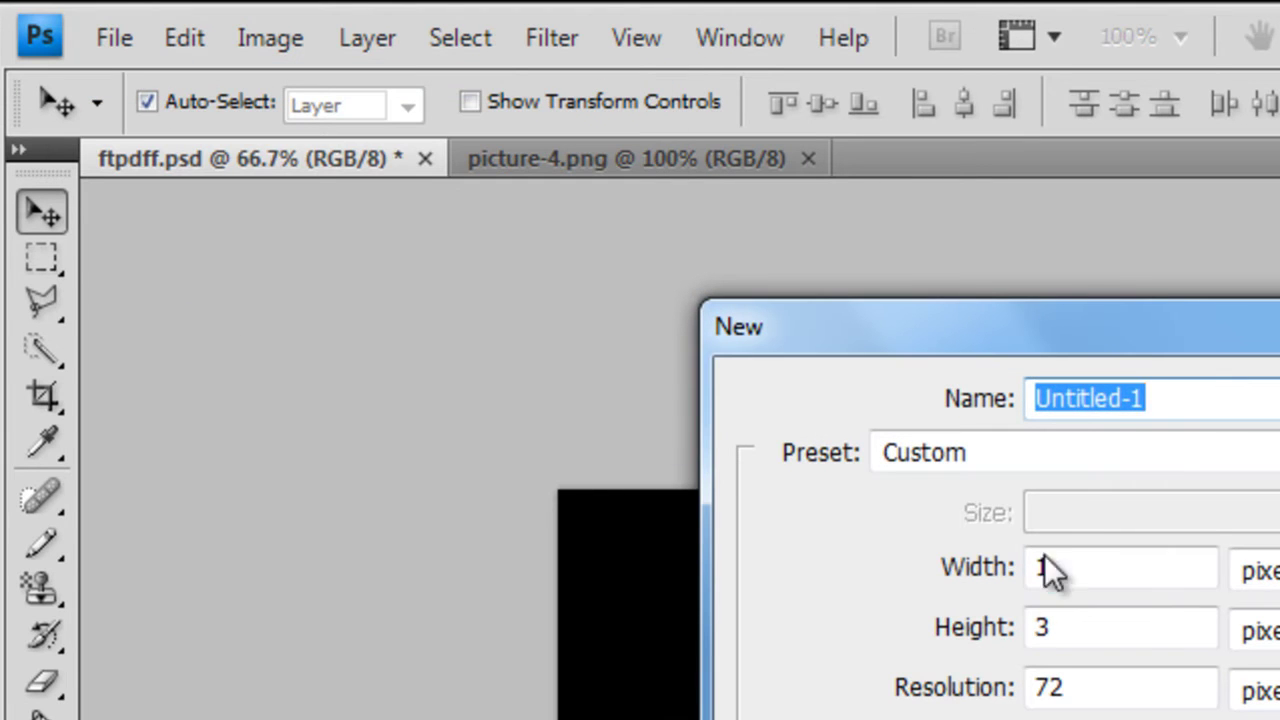
double_click(1086, 560)
key(BackSpace)
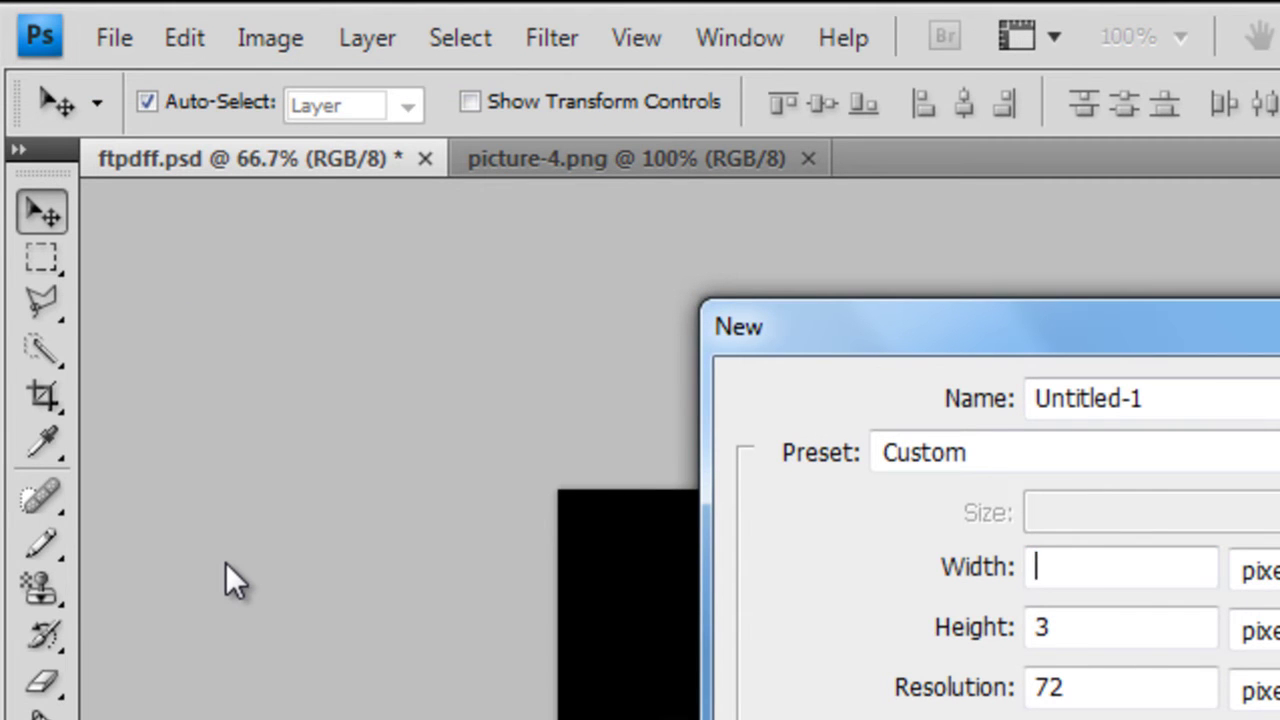
text(2000)
key(Tab)
key(Tab)
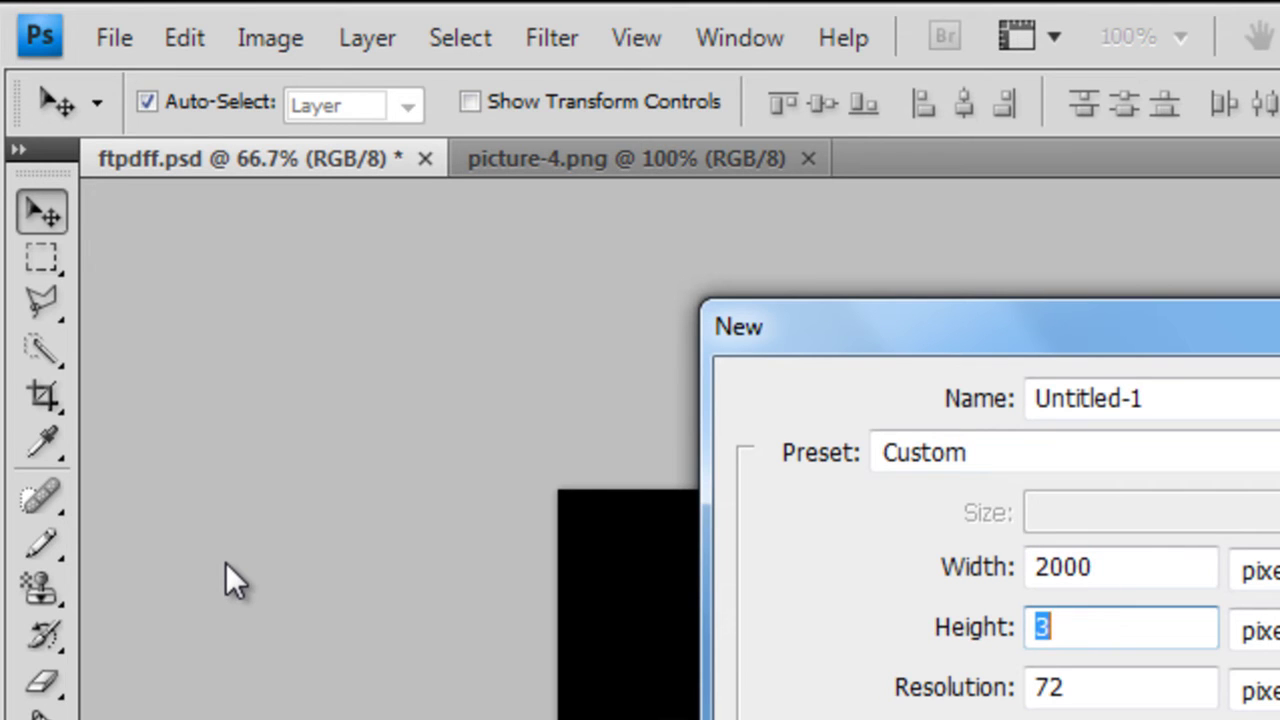
text(100)
text(00)
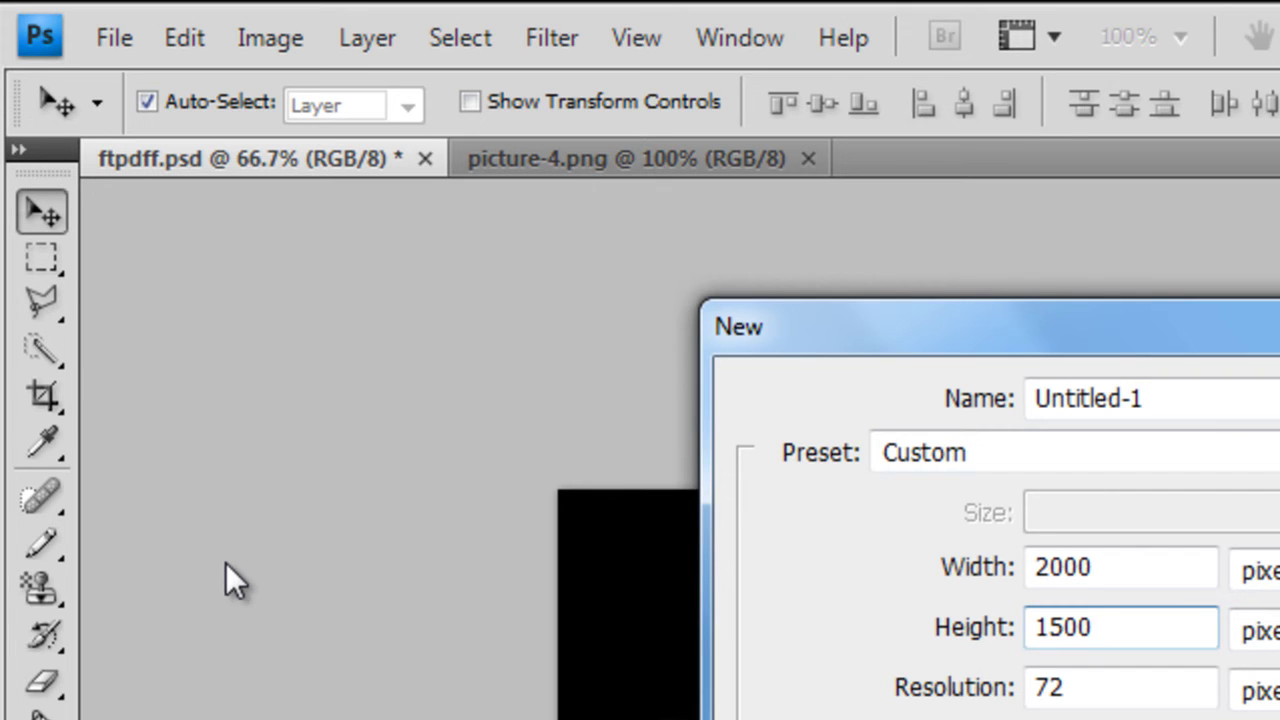
key(Tab)
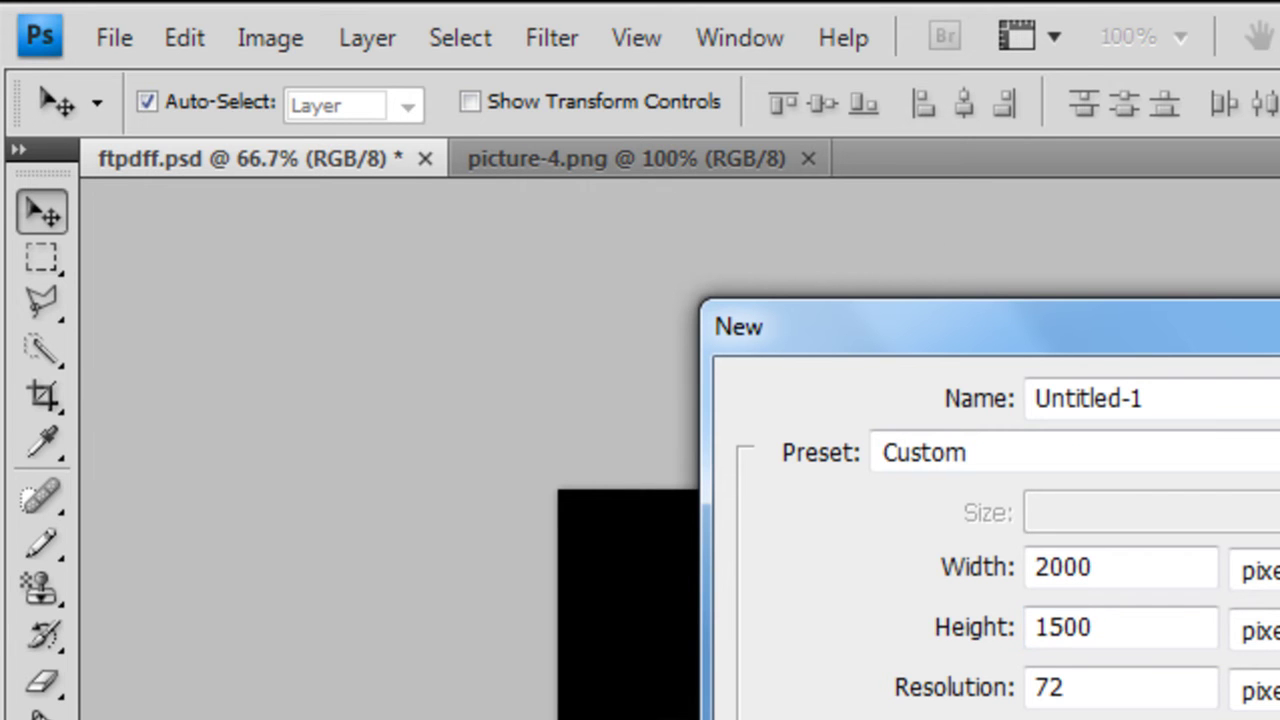
click(794, 654)
click(794, 700)
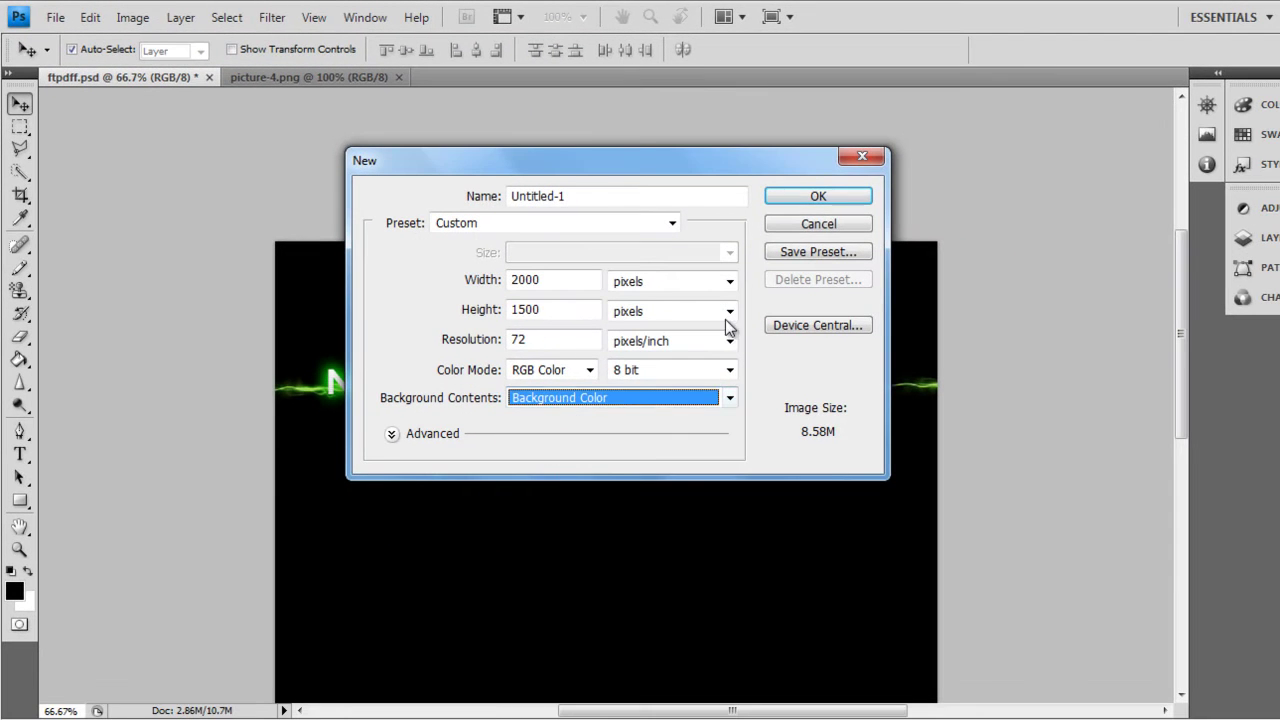
click(805, 198)
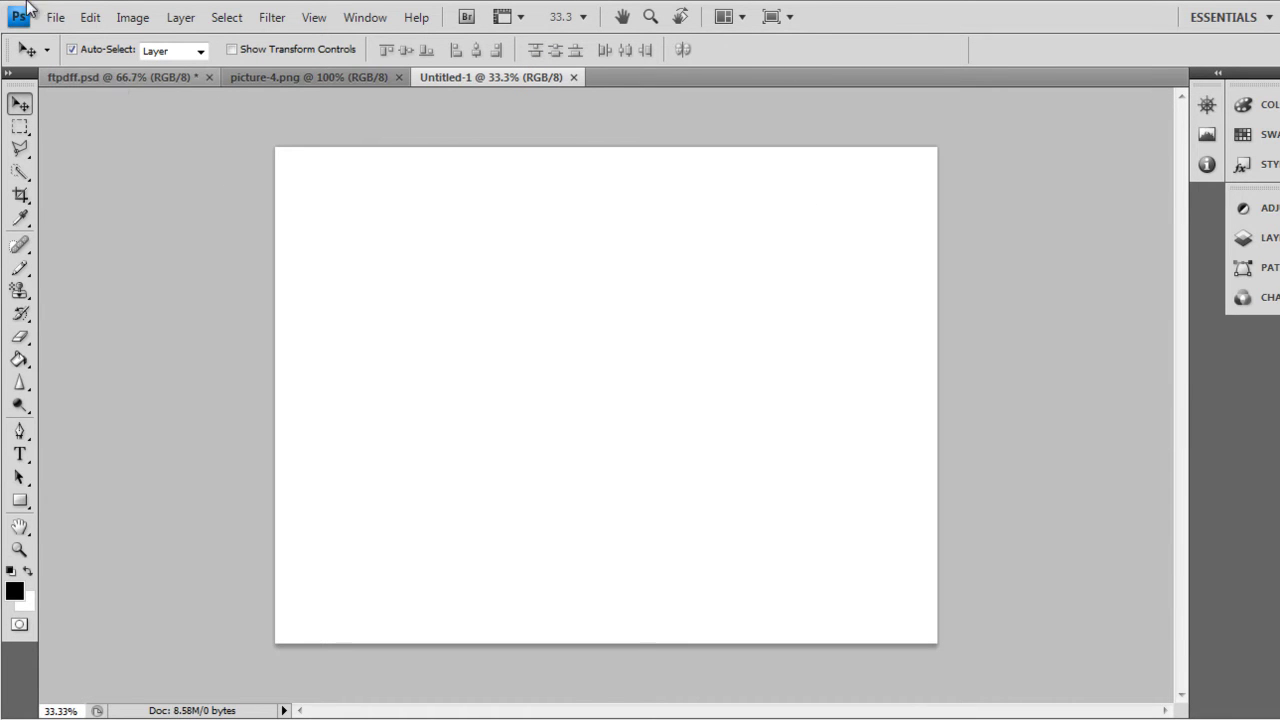
Step: Fill the entire Untitled-1 canvas with Black at 100% opacity
click(88, 19)
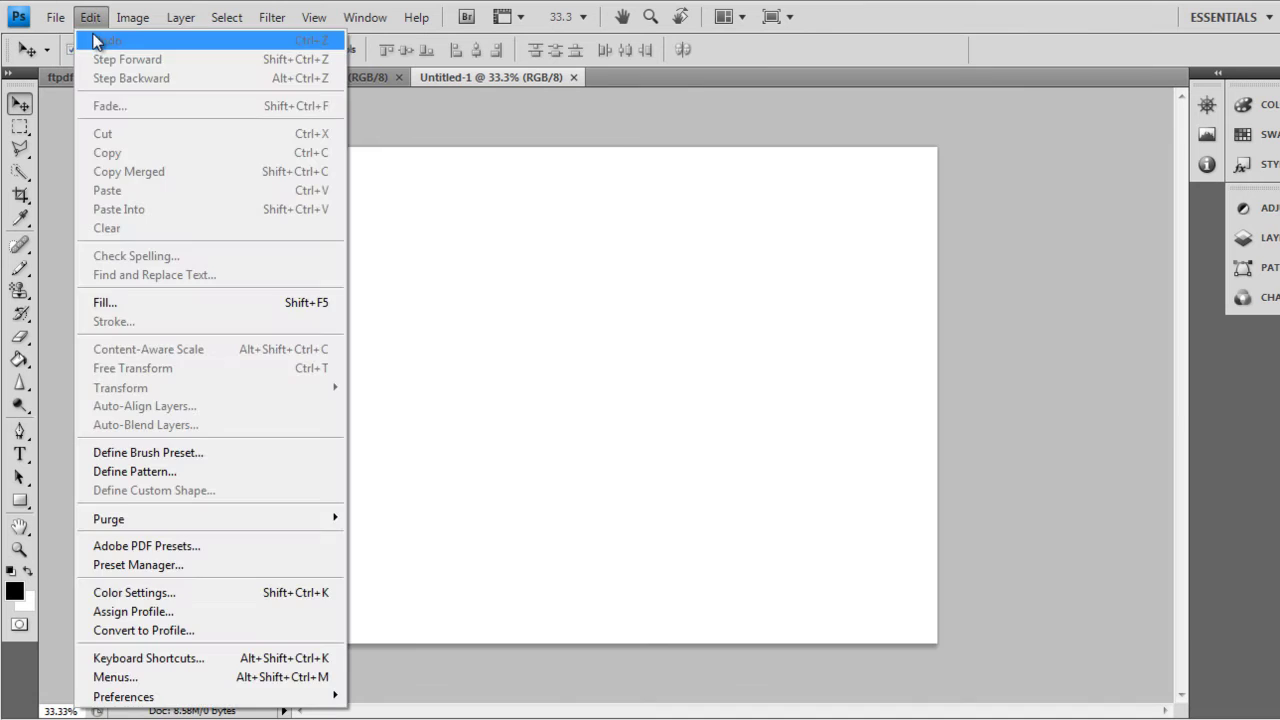
click(125, 295)
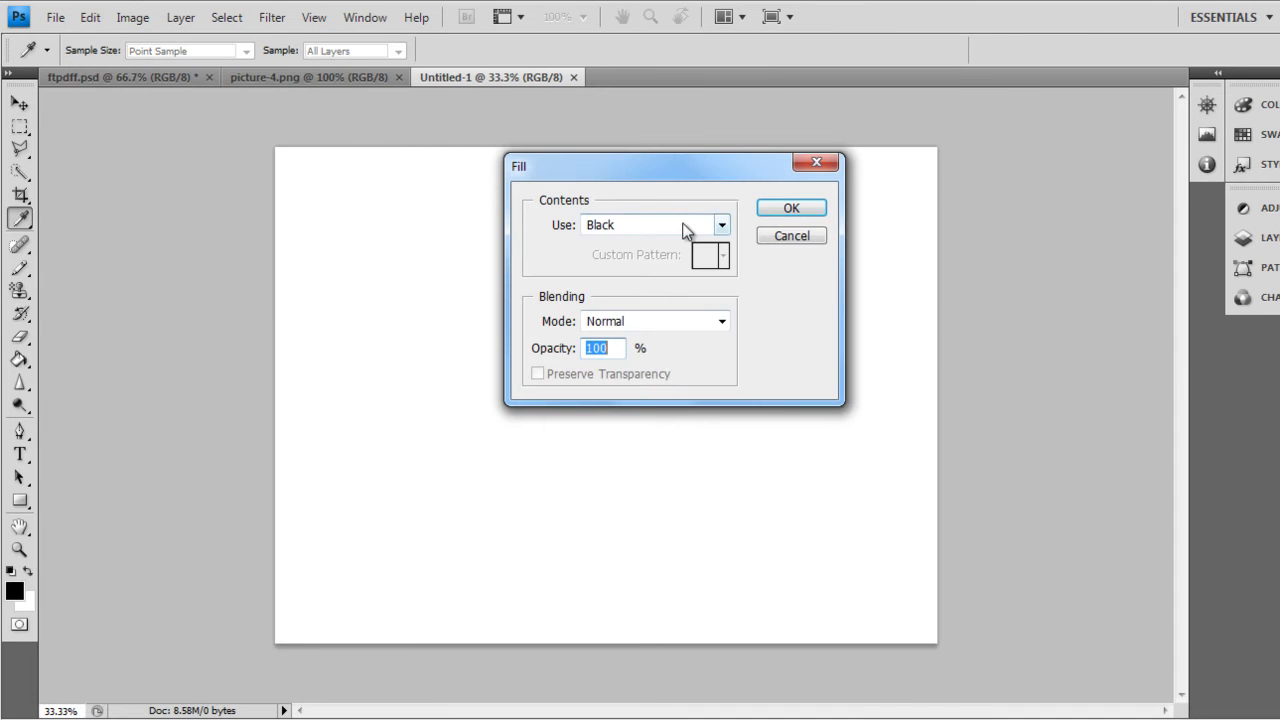
click(643, 225)
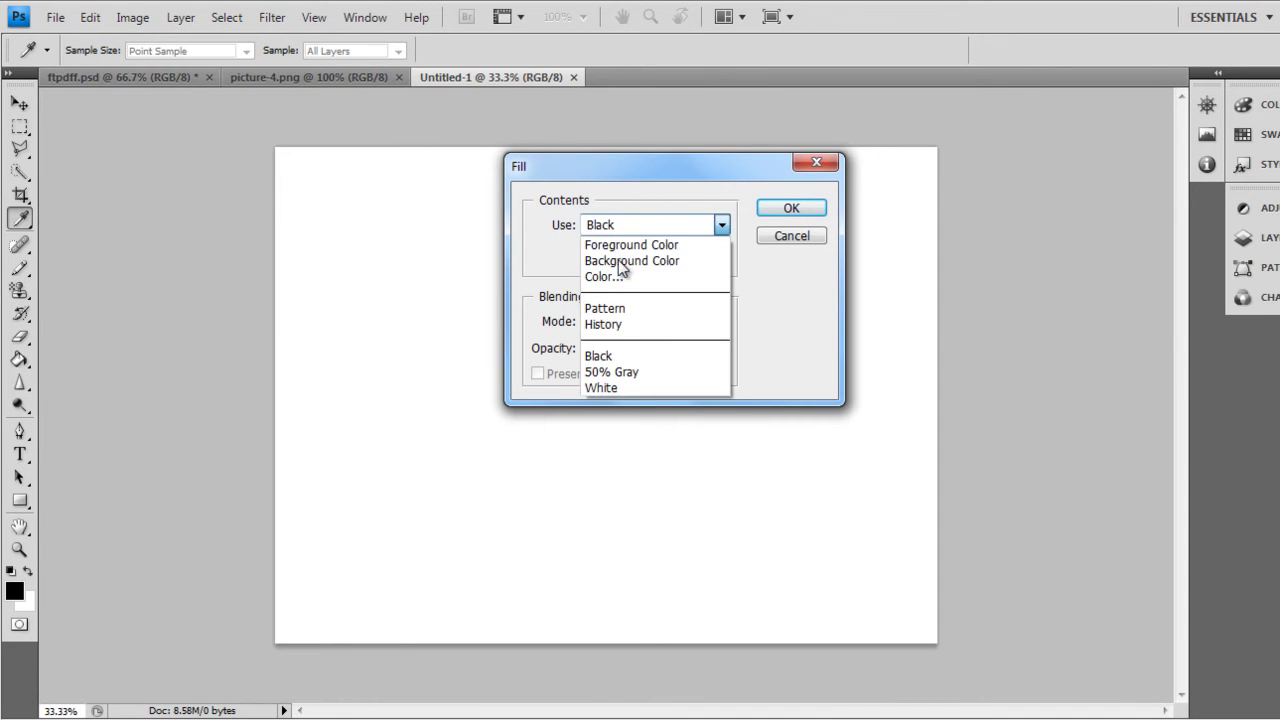
click(622, 357)
click(791, 208)
key(v)
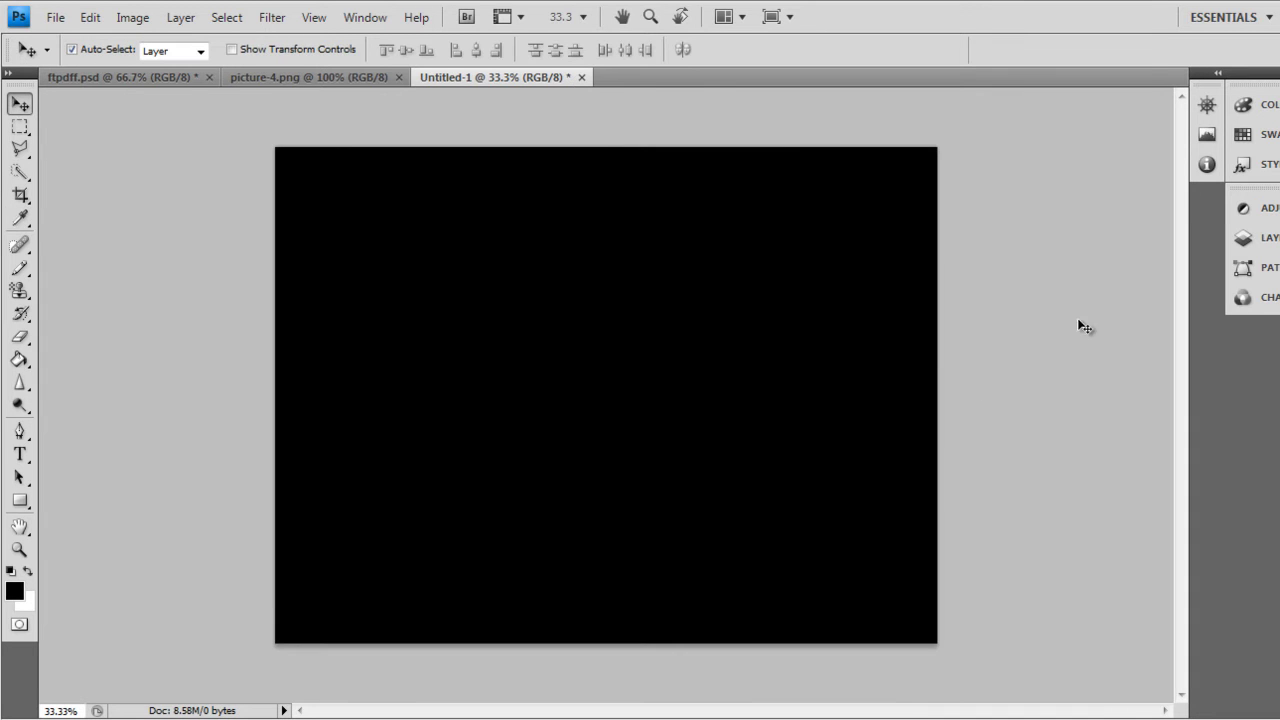
Step: Place a type insertion point on the canvas and set the font to BankGothic Md BT Medium, 200 pt
click(19, 454)
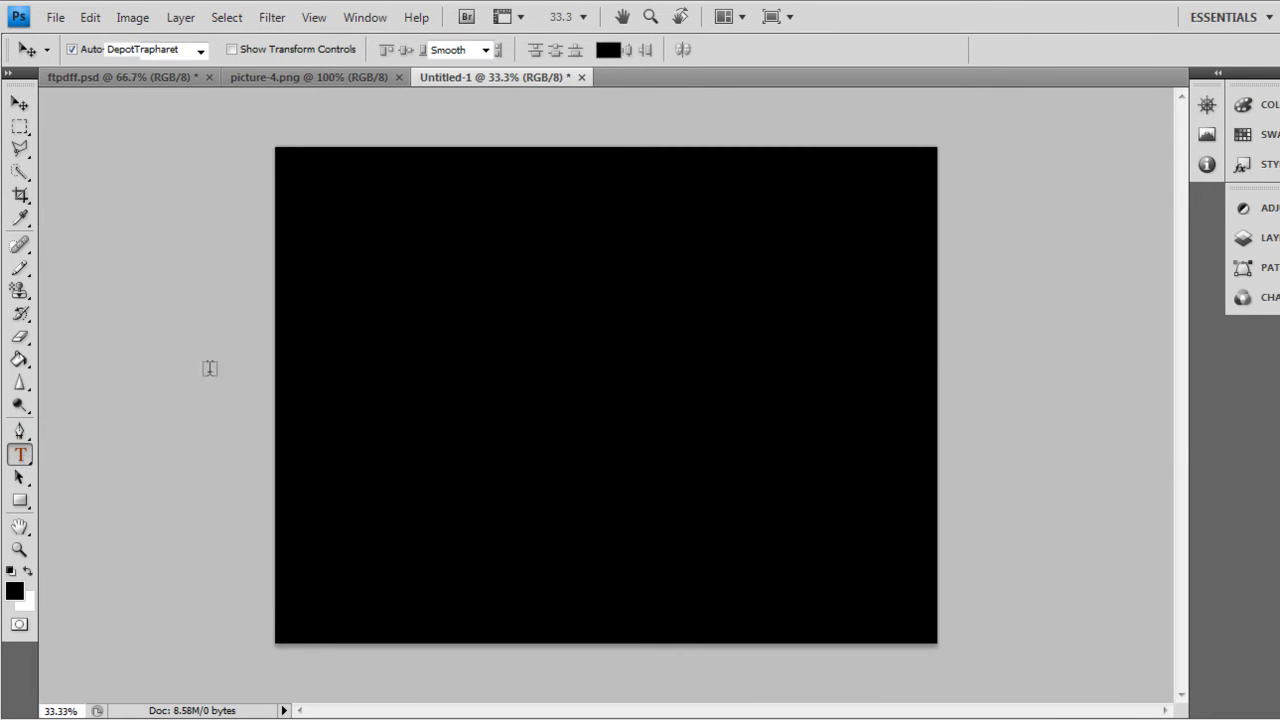
click(359, 321)
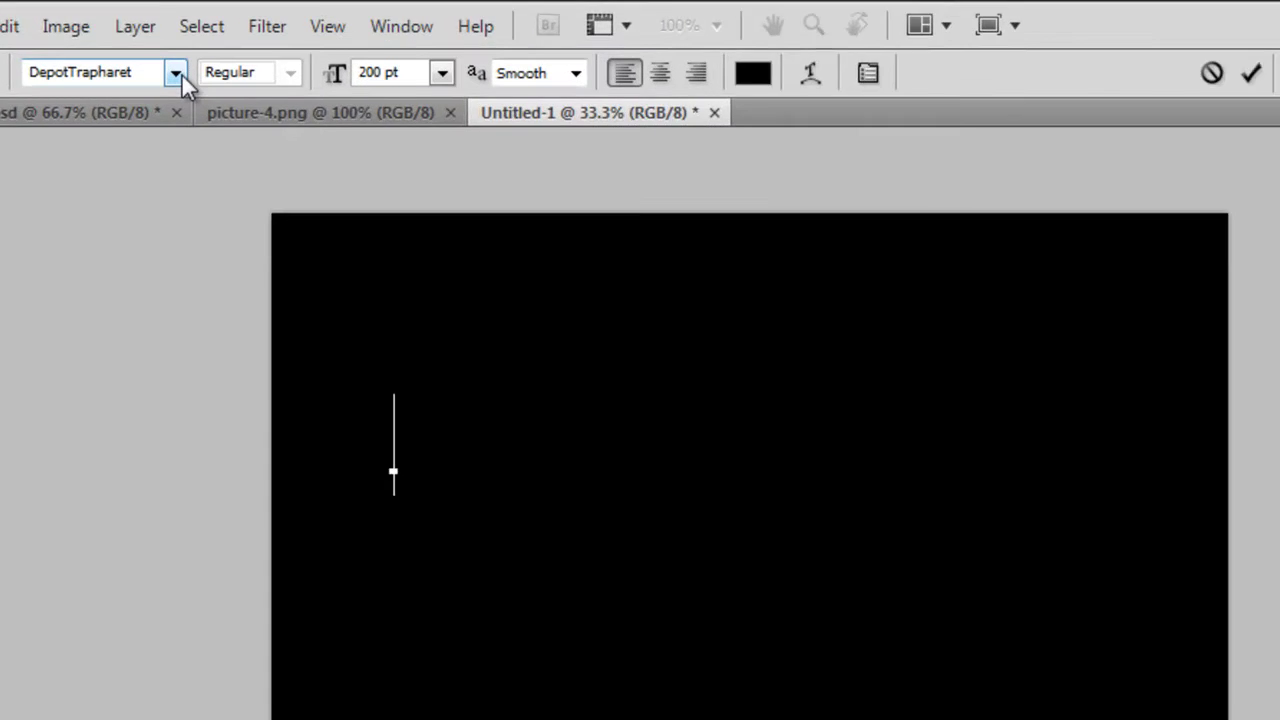
click(208, 49)
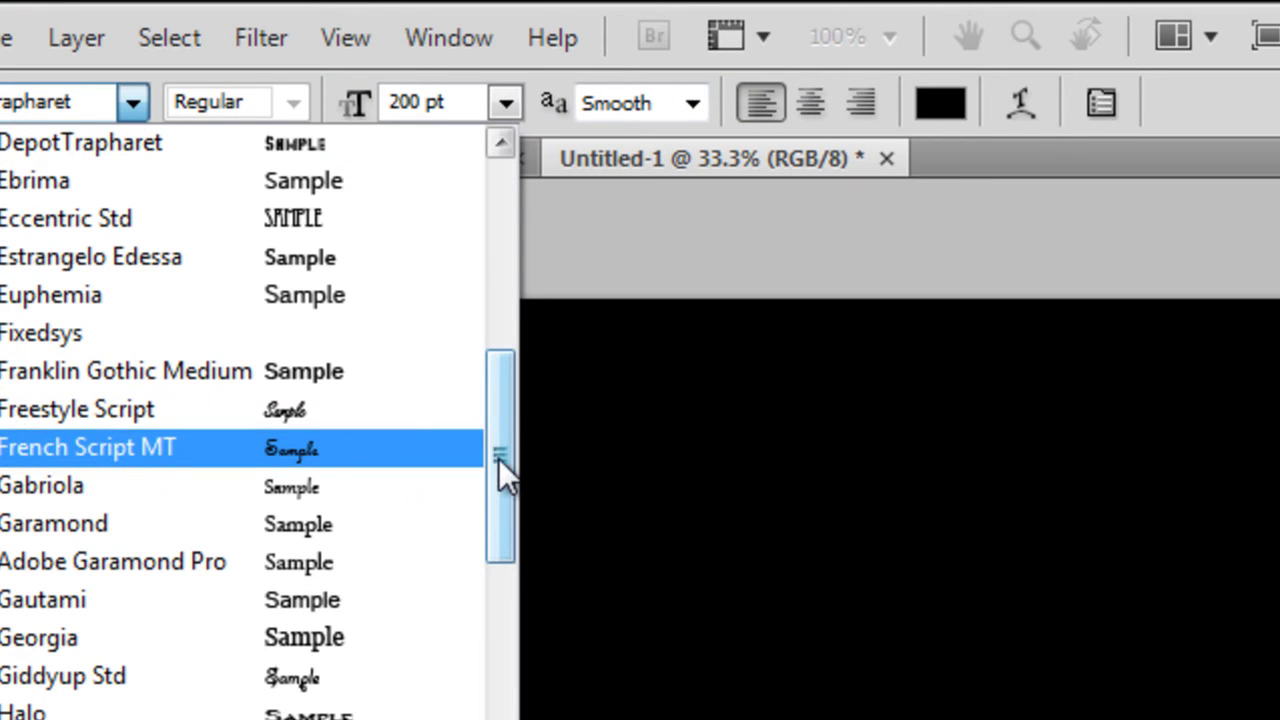
drag(498, 458, 496, 273)
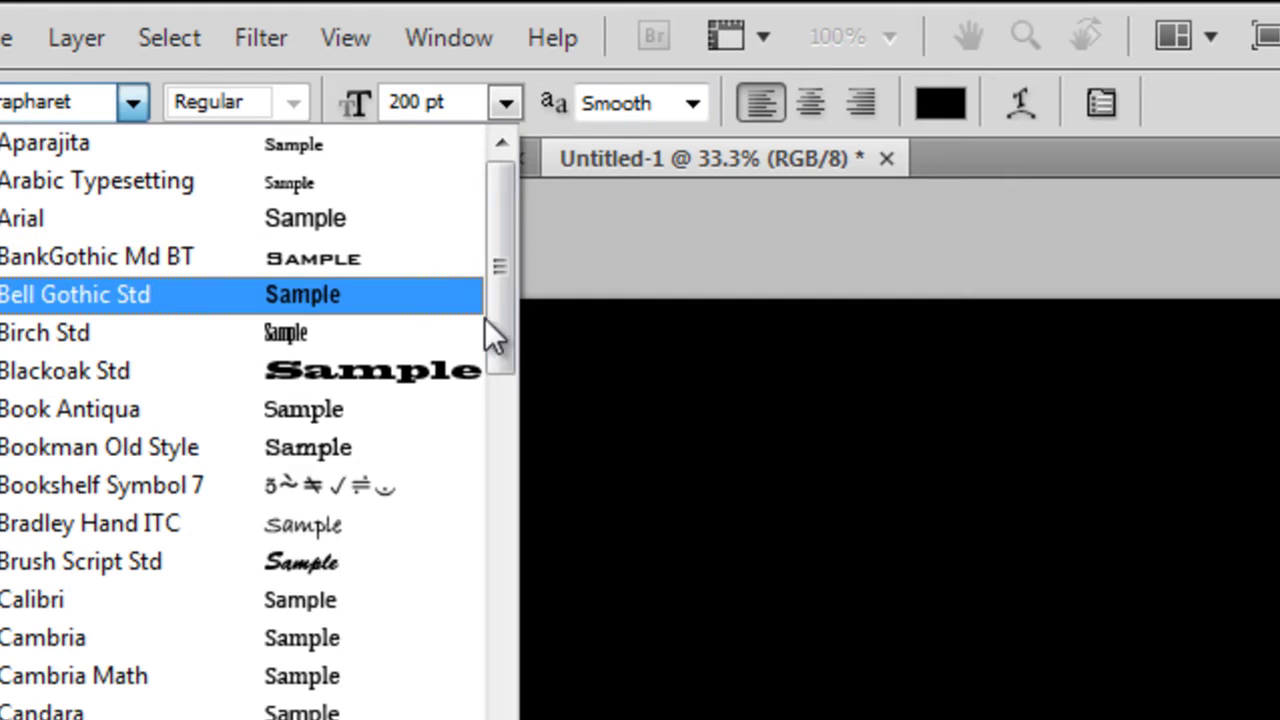
click(692, 512)
click(438, 654)
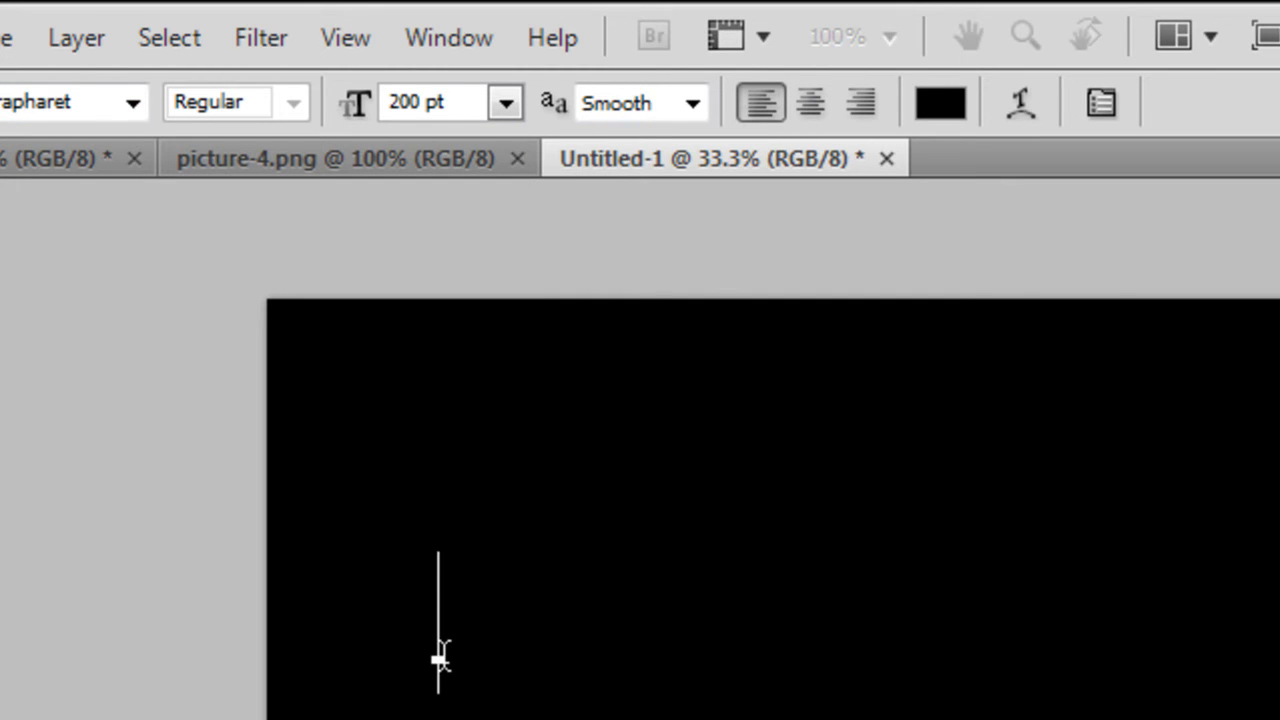
click(128, 108)
scroll(222, 515, up, 5)
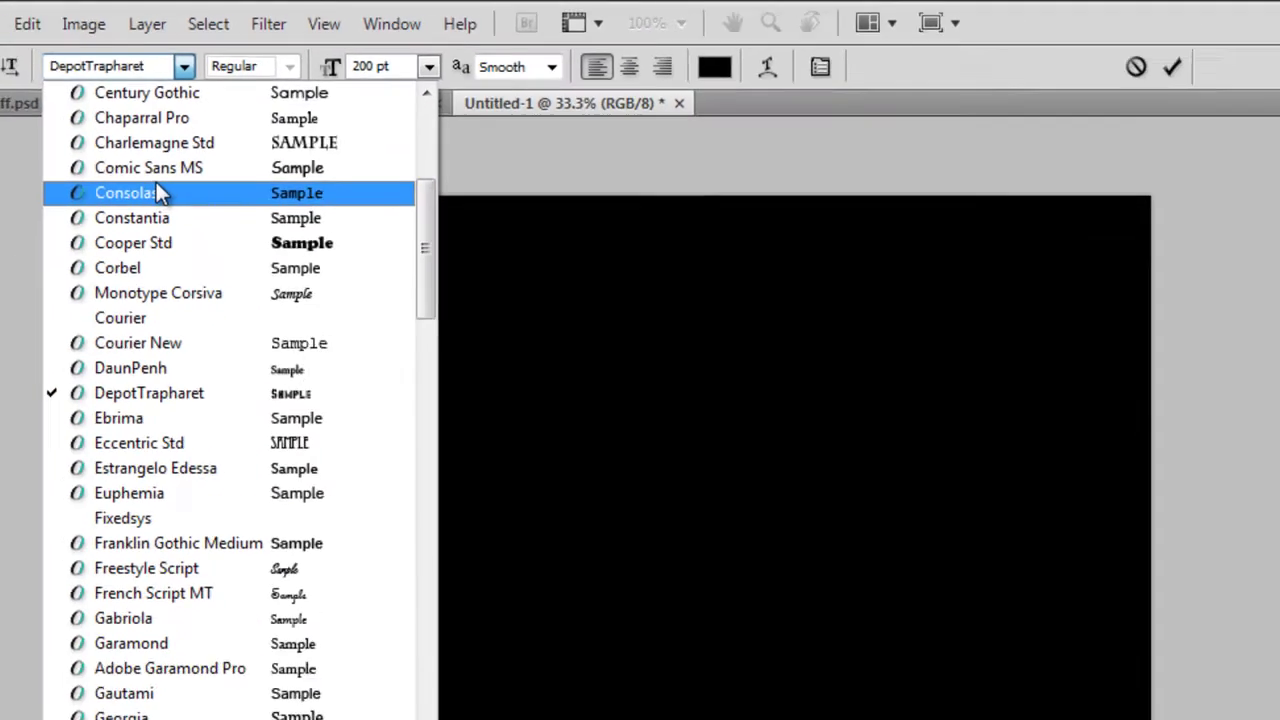
scroll(187, 143, up, 5)
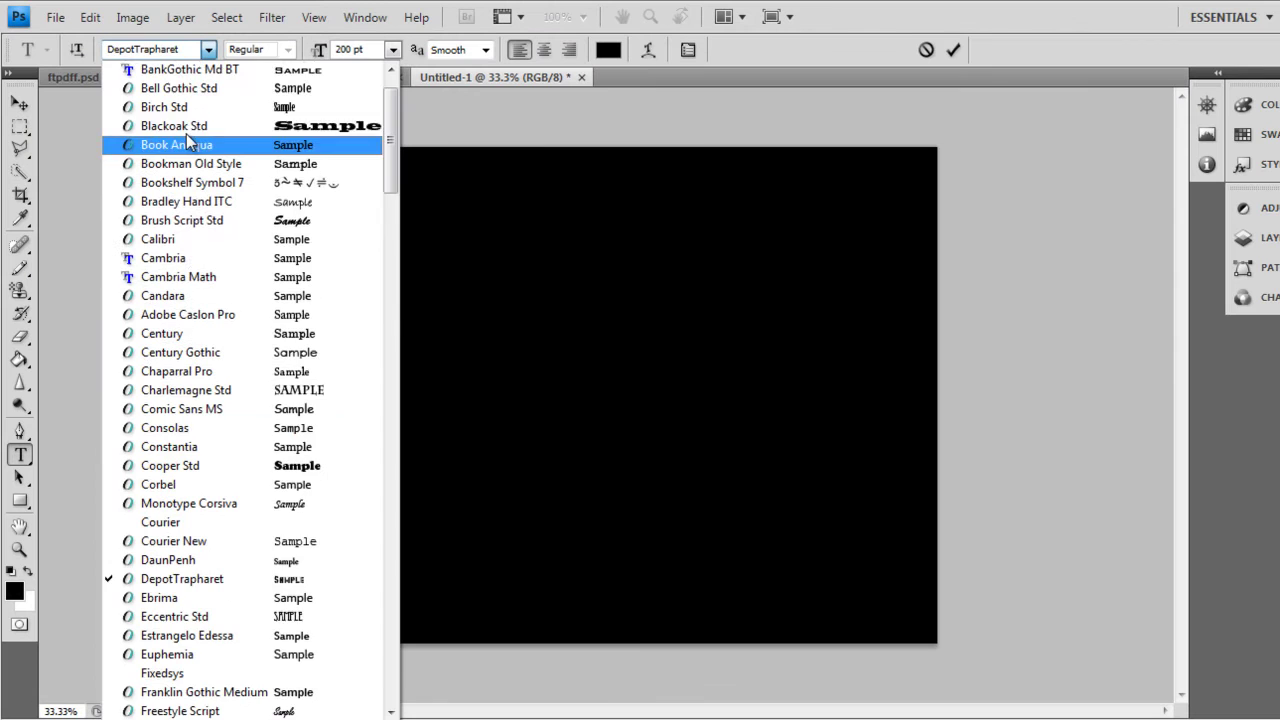
scroll(187, 136, up, 1)
click(190, 138)
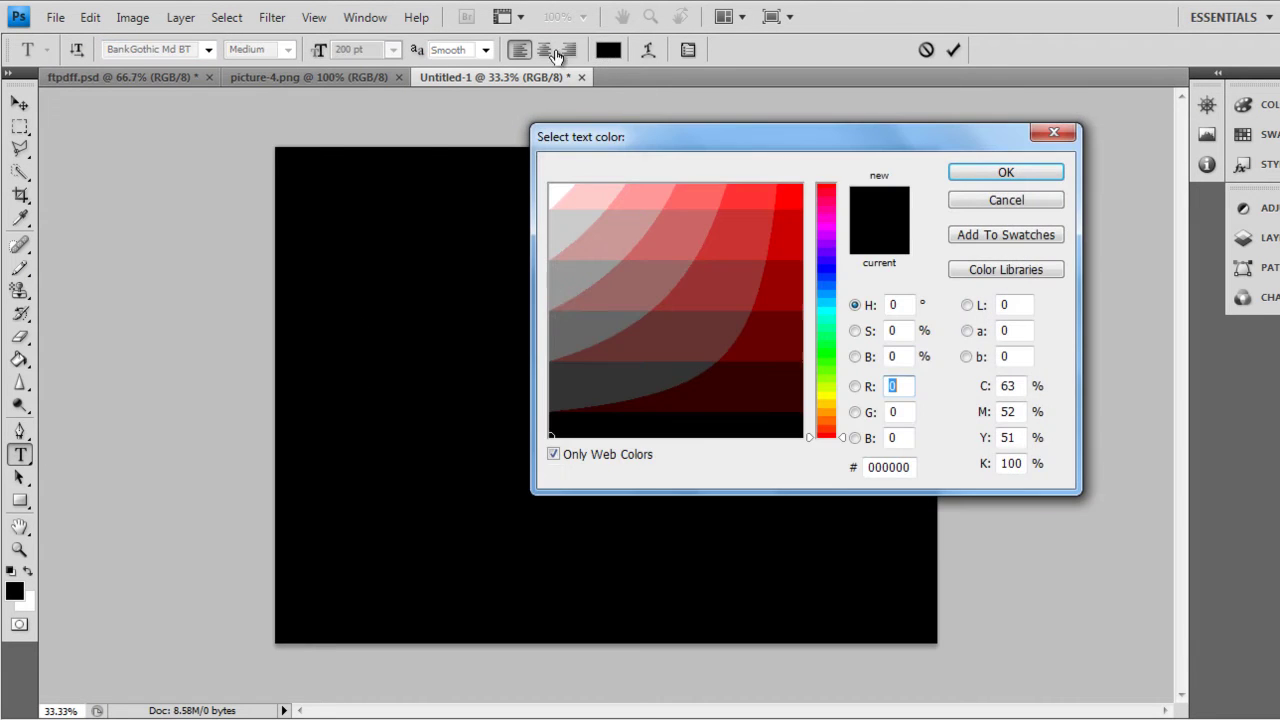
Step: Set the text colour to white and type the title 'Modern Warfare'
click(551, 187)
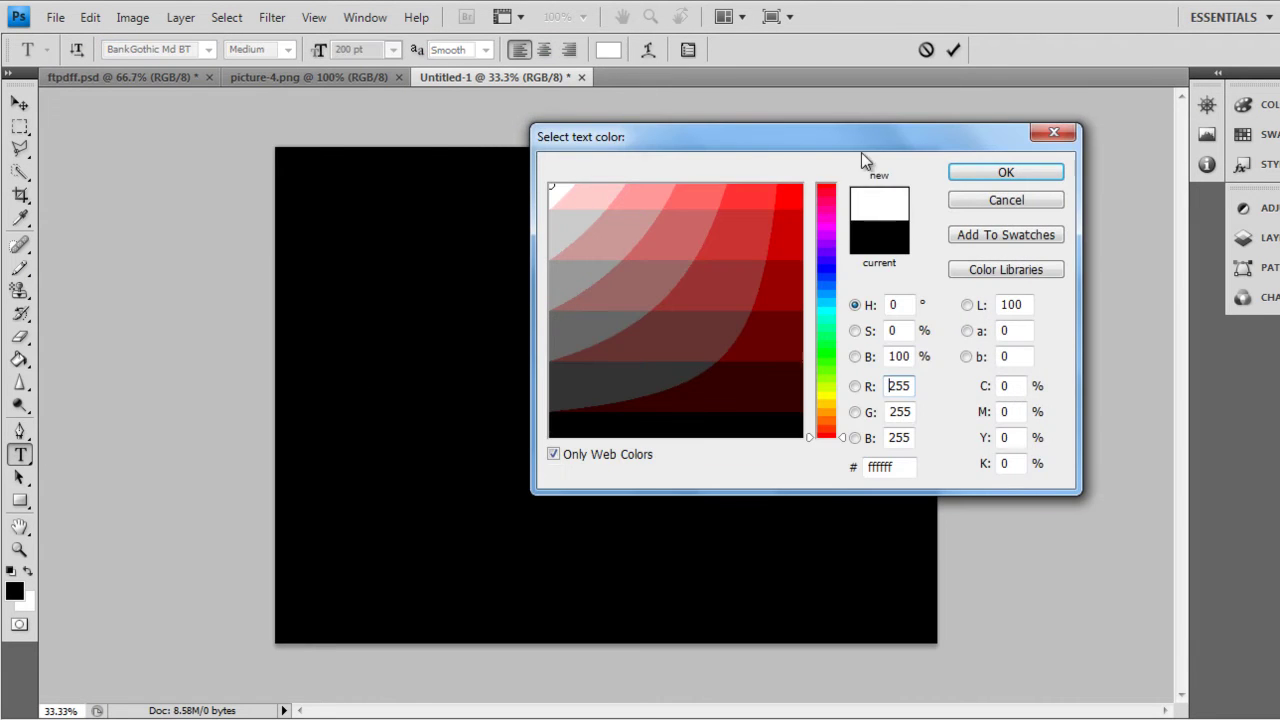
click(1005, 171)
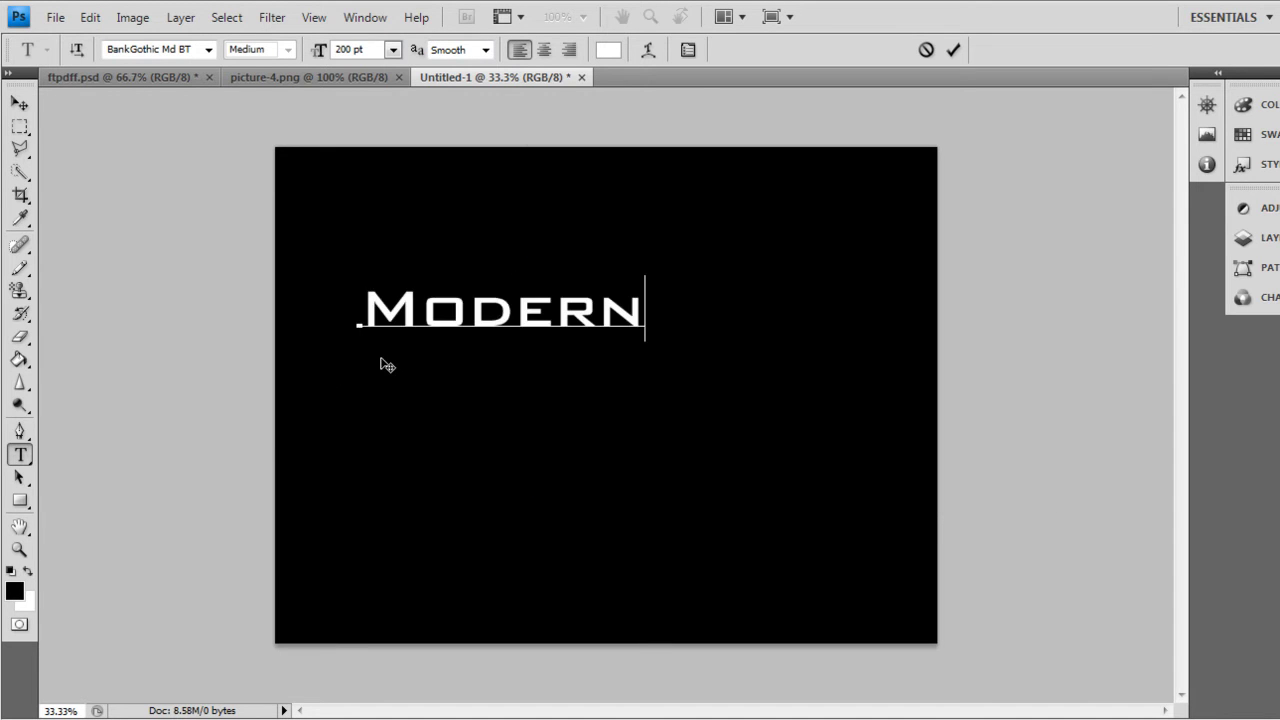
text(arfare)
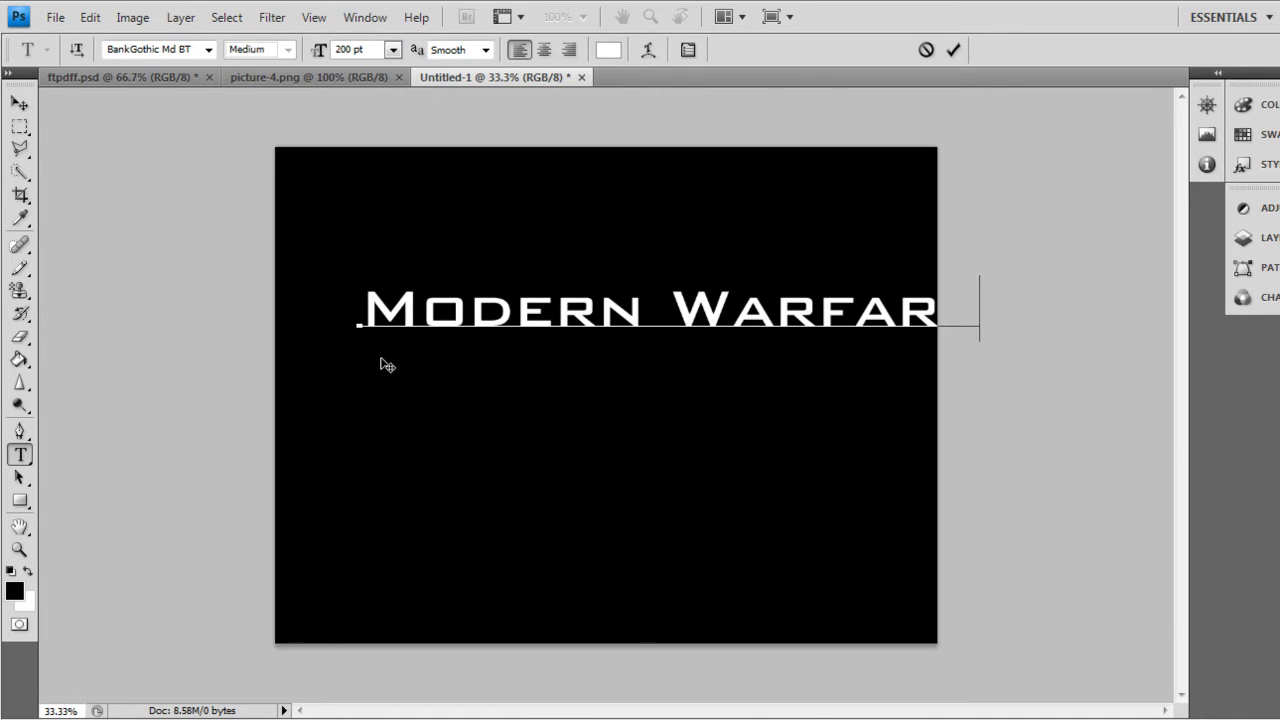
Step: Resize the selected title text to 170 pt and commit it as a text layer
key(shift+Left)
key(shift+Left)
key(shift+Left)
key(shift+Left)
key(shift+Left)
key(shift+Left)
key(shift+Left)
key(shift+Left)
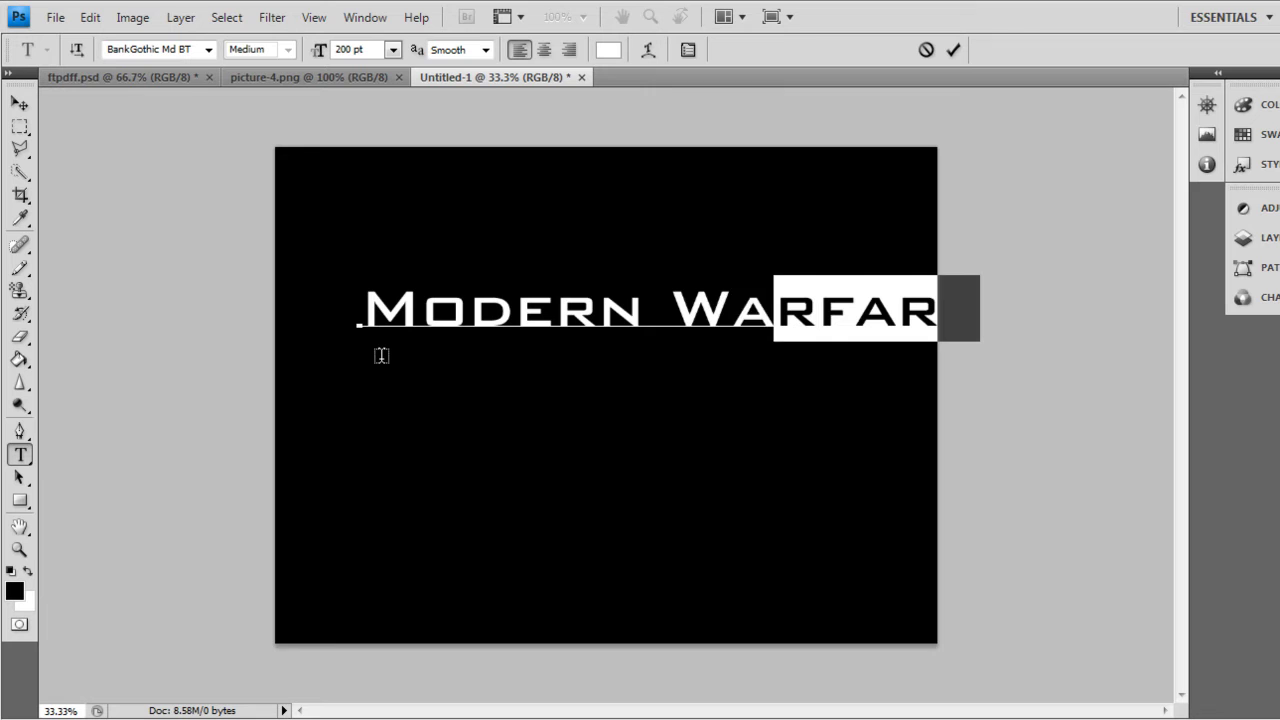
key(shift+Left)
key(shift+Left)
key(shift+Left)
key(shift+Left)
key(shift+Left)
key(shift+Left)
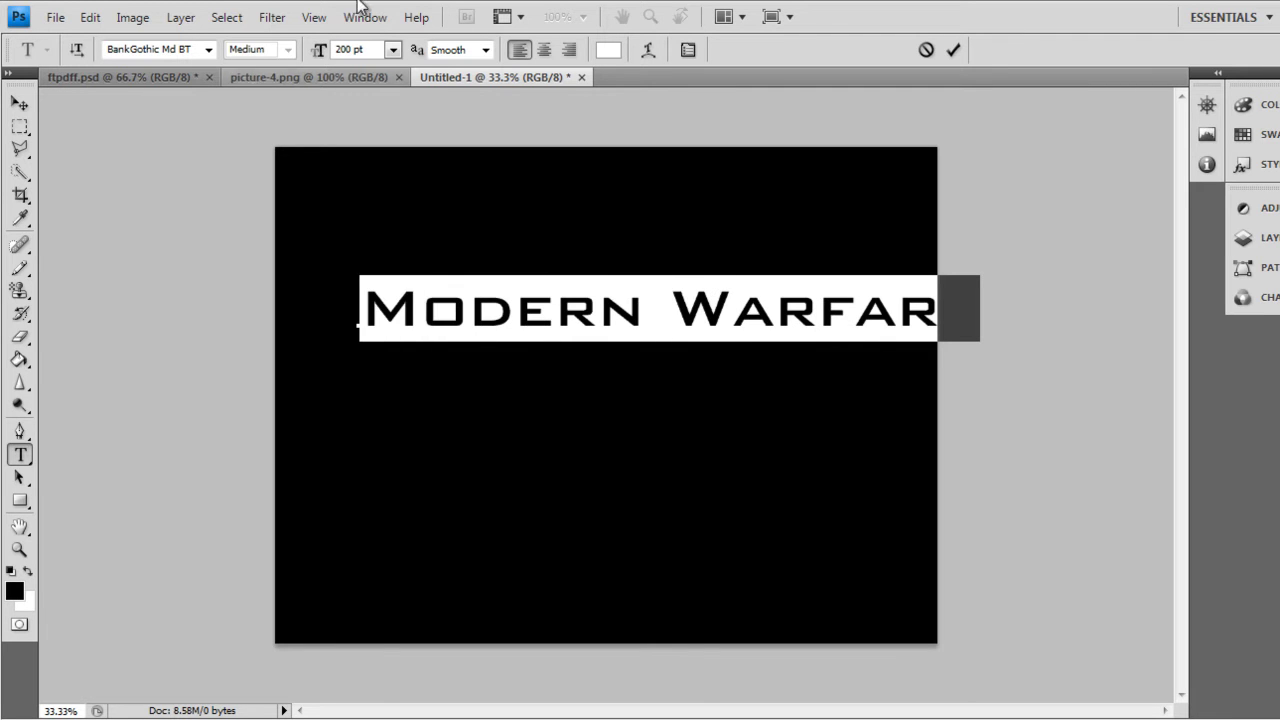
text(170)
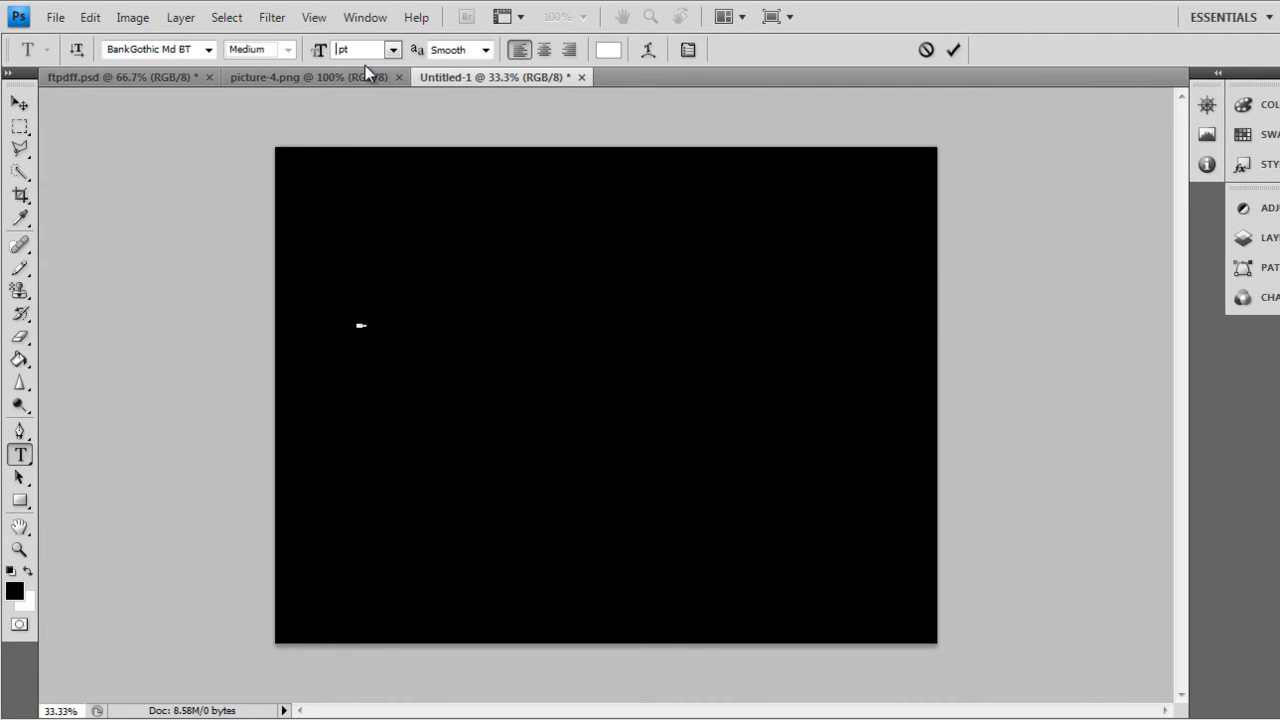
key(Return)
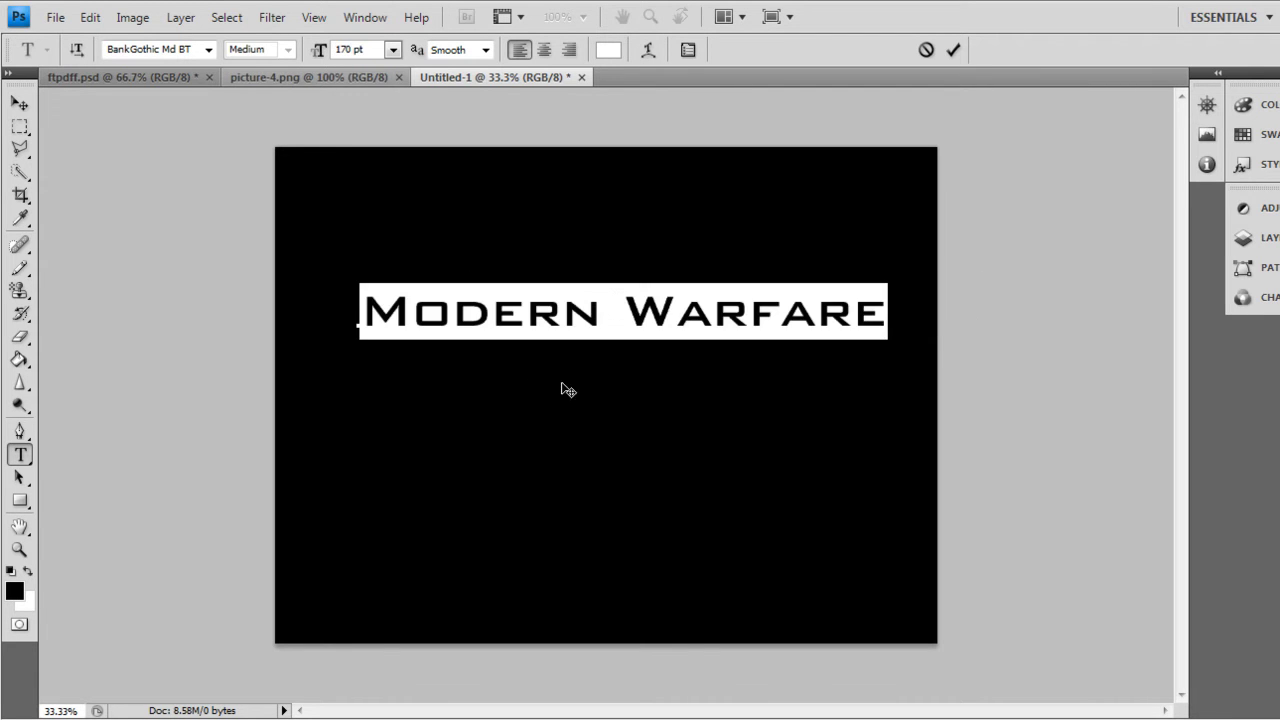
click(20, 103)
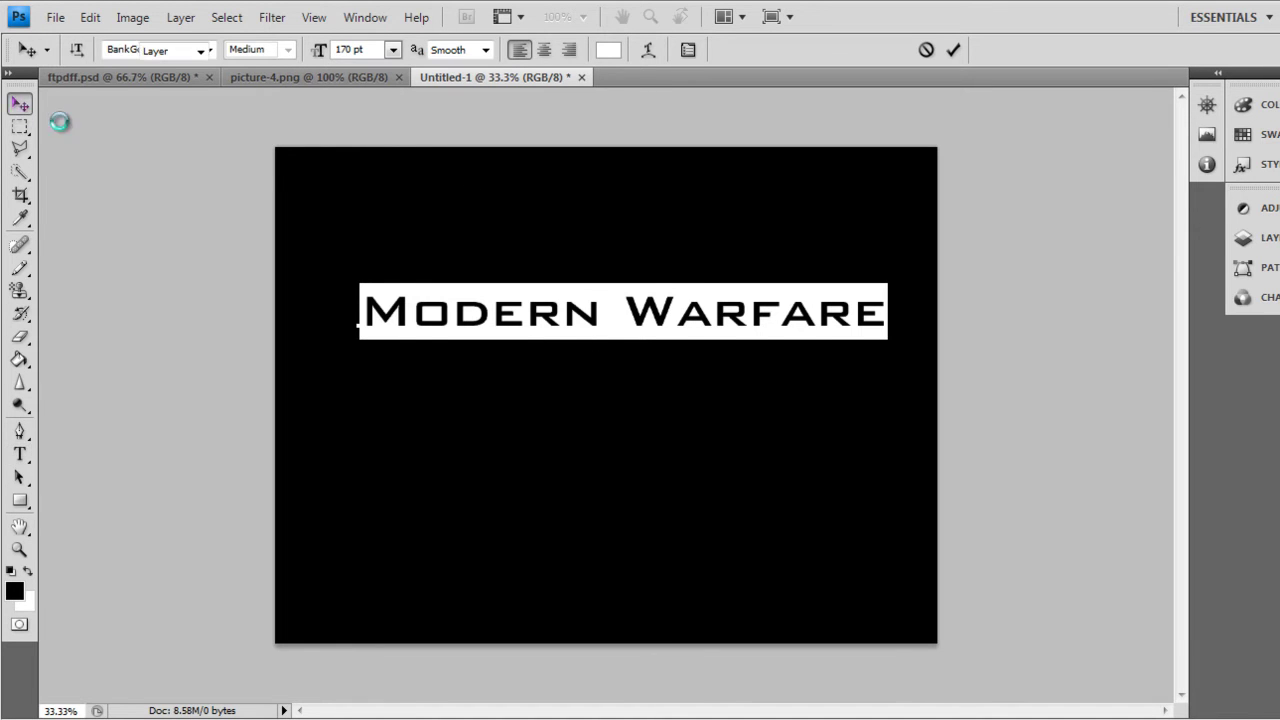
Step: Open Blending Options for the Modern Warfare text layer from the Layers panel
click(1243, 237)
right_click(1102, 272)
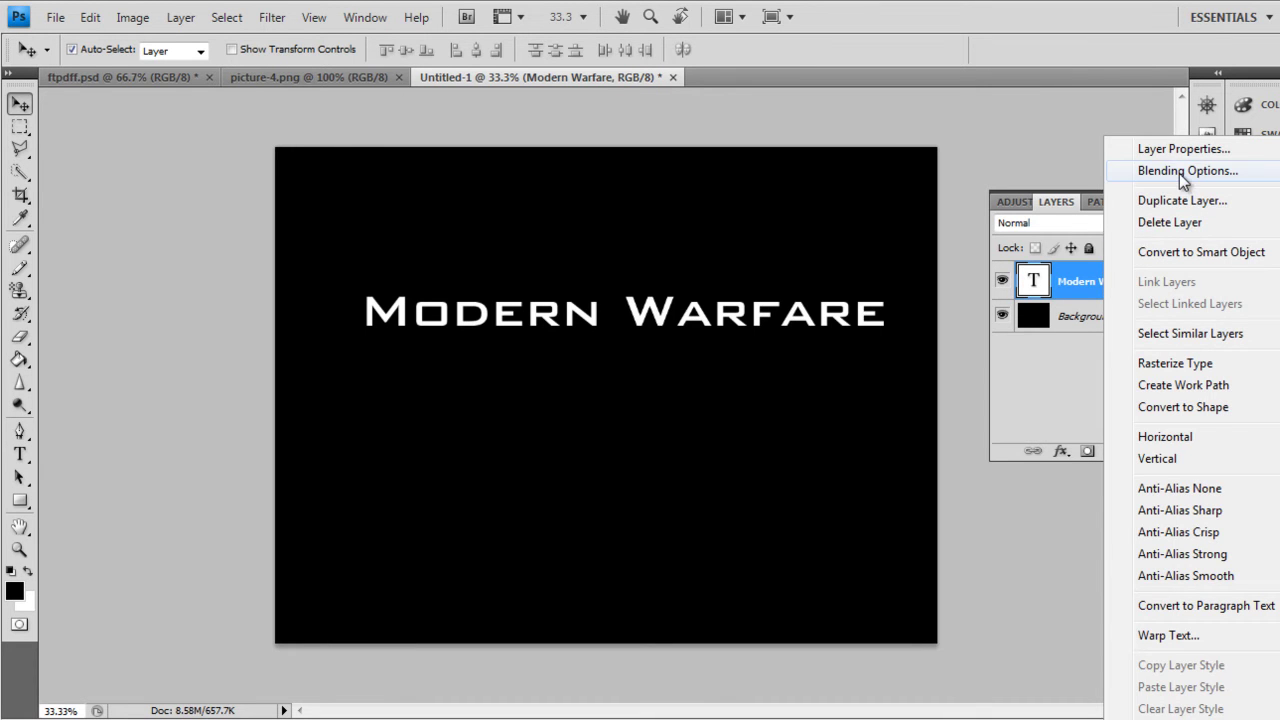
click(1179, 173)
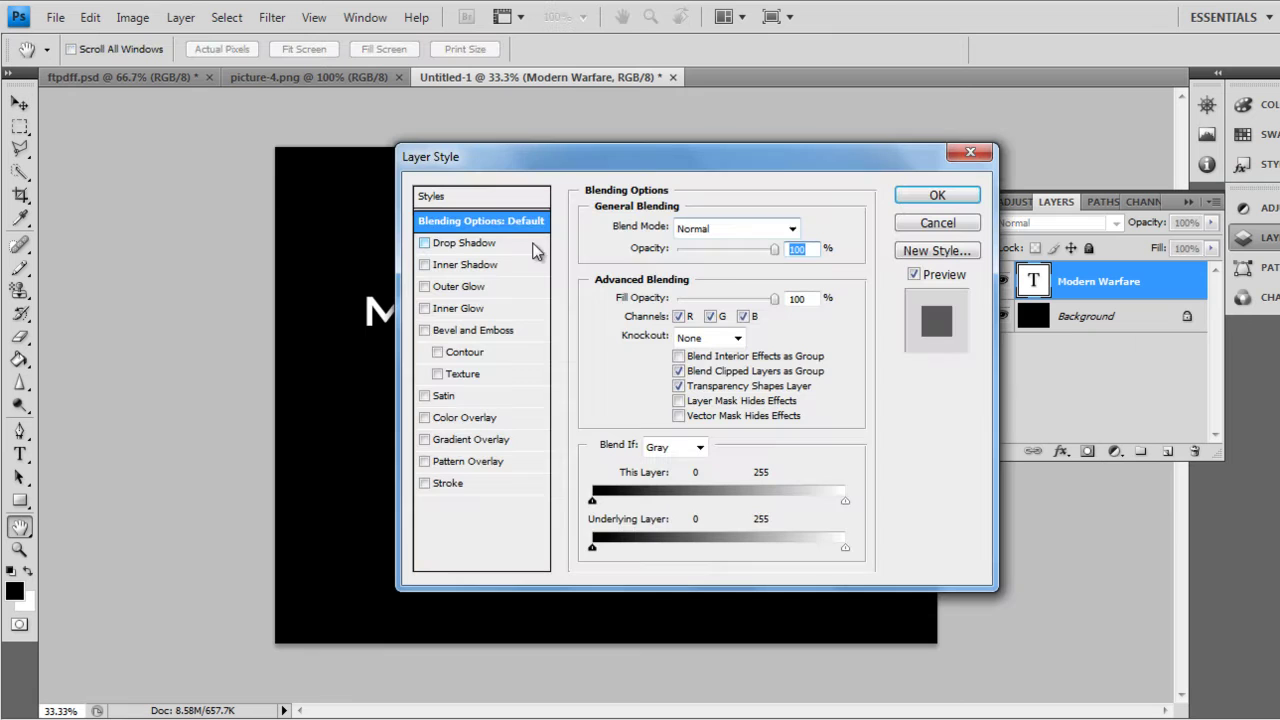
Step: Turn on Outer Glow for the title and set its colour to bright green 00ff33
click(460, 287)
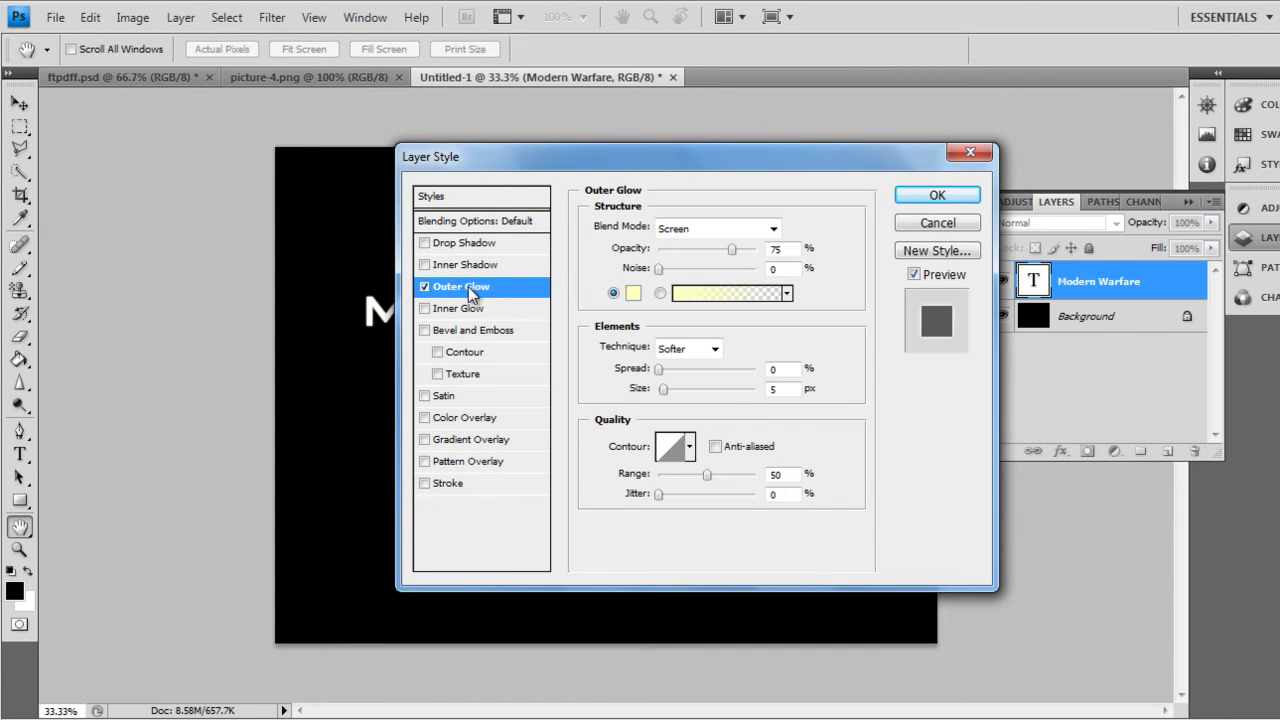
click(633, 294)
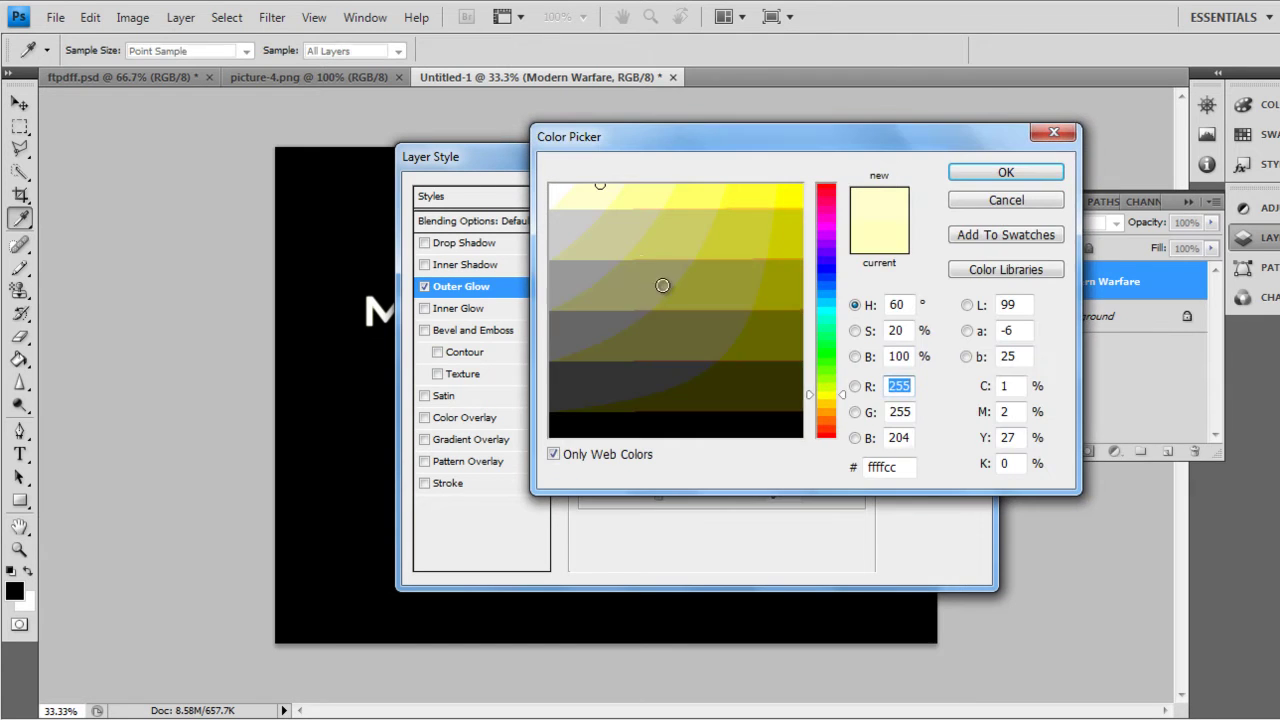
drag(798, 143, 920, 141)
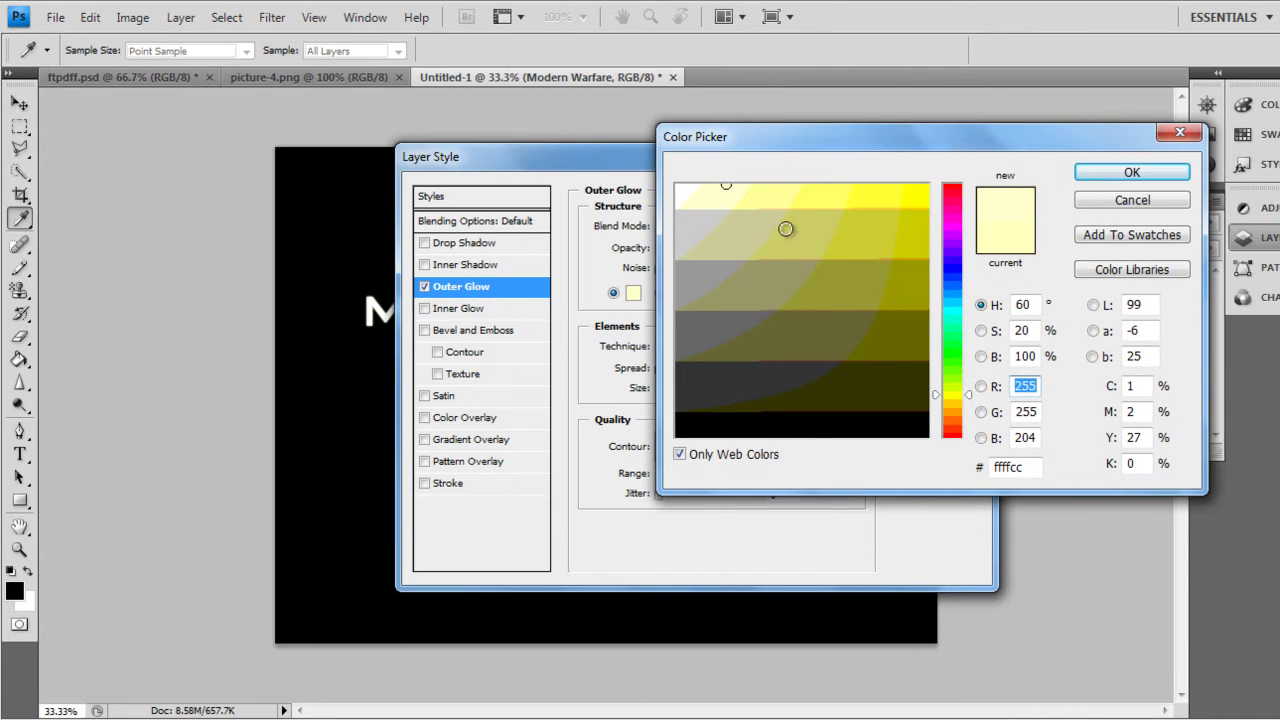
click(957, 352)
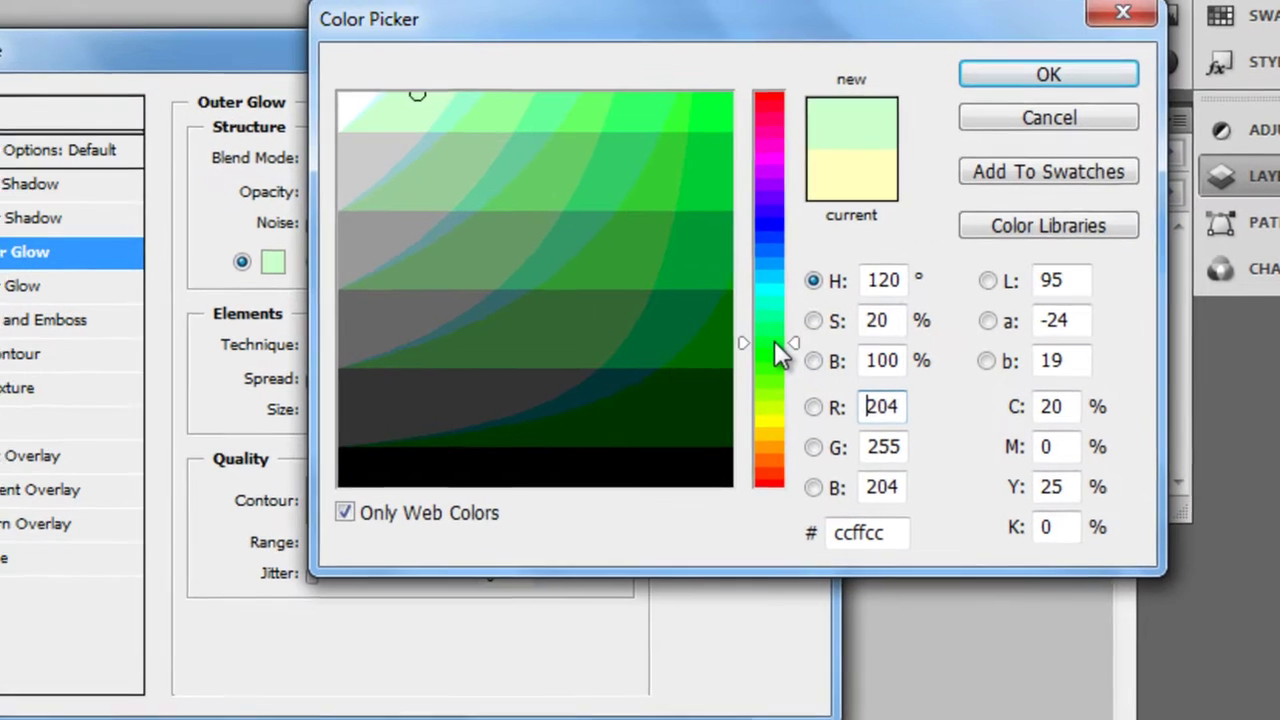
mouse_move(818, 244)
mouse_down()
mouse_move(825, 214)
mouse_move(969, 120)
mouse_up()
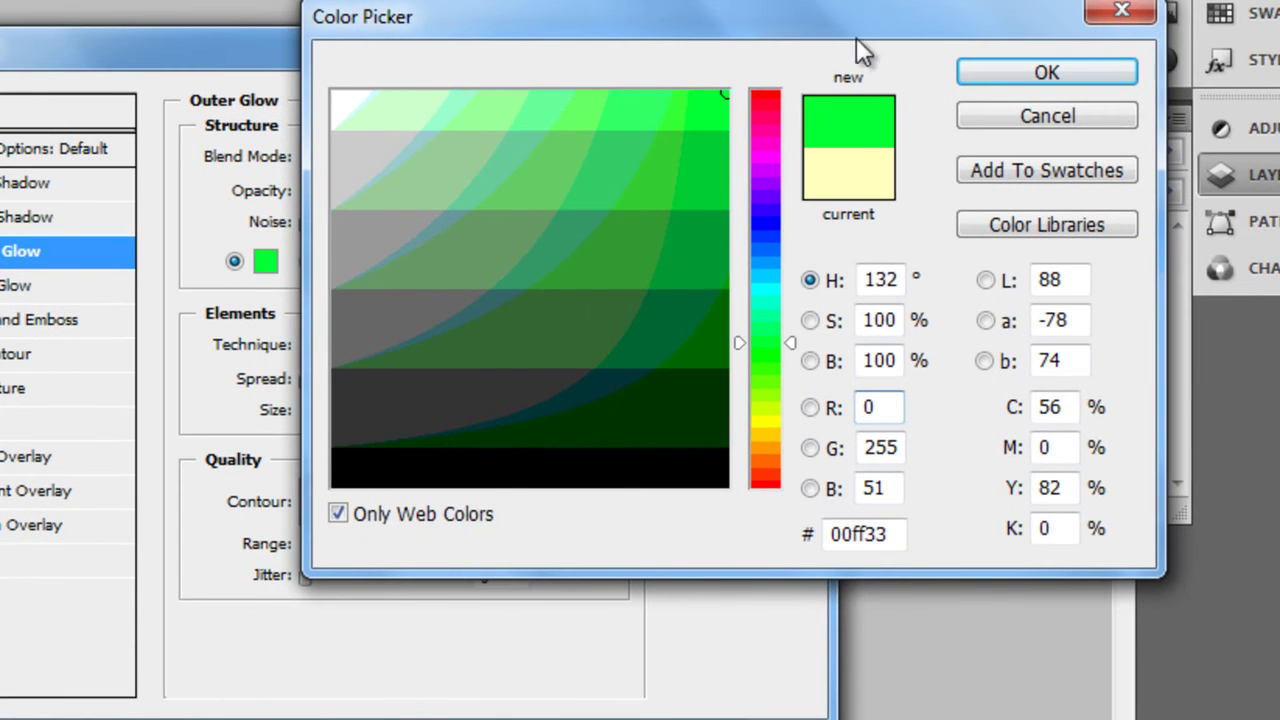
click(885, 534)
click(870, 530)
click(895, 280)
click(900, 280)
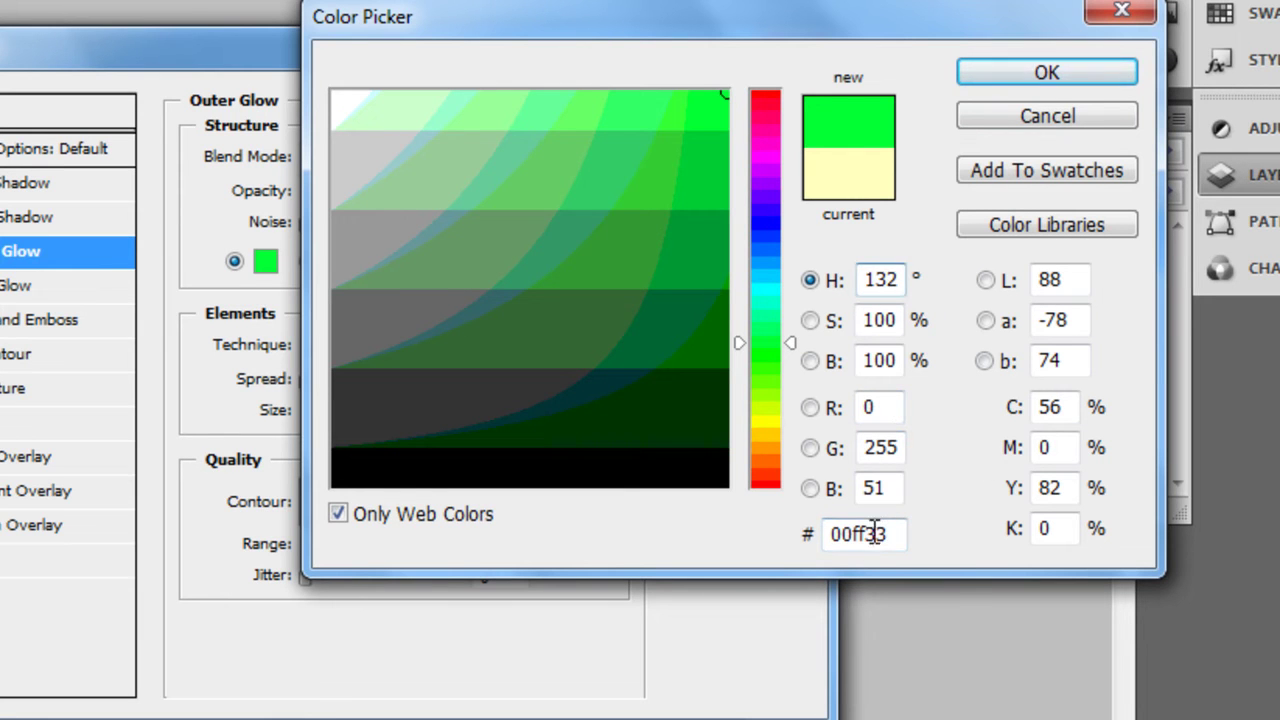
mouse_move(900, 537)
mouse_down()
mouse_move(826, 535)
mouse_move(900, 535)
mouse_up()
click(1055, 68)
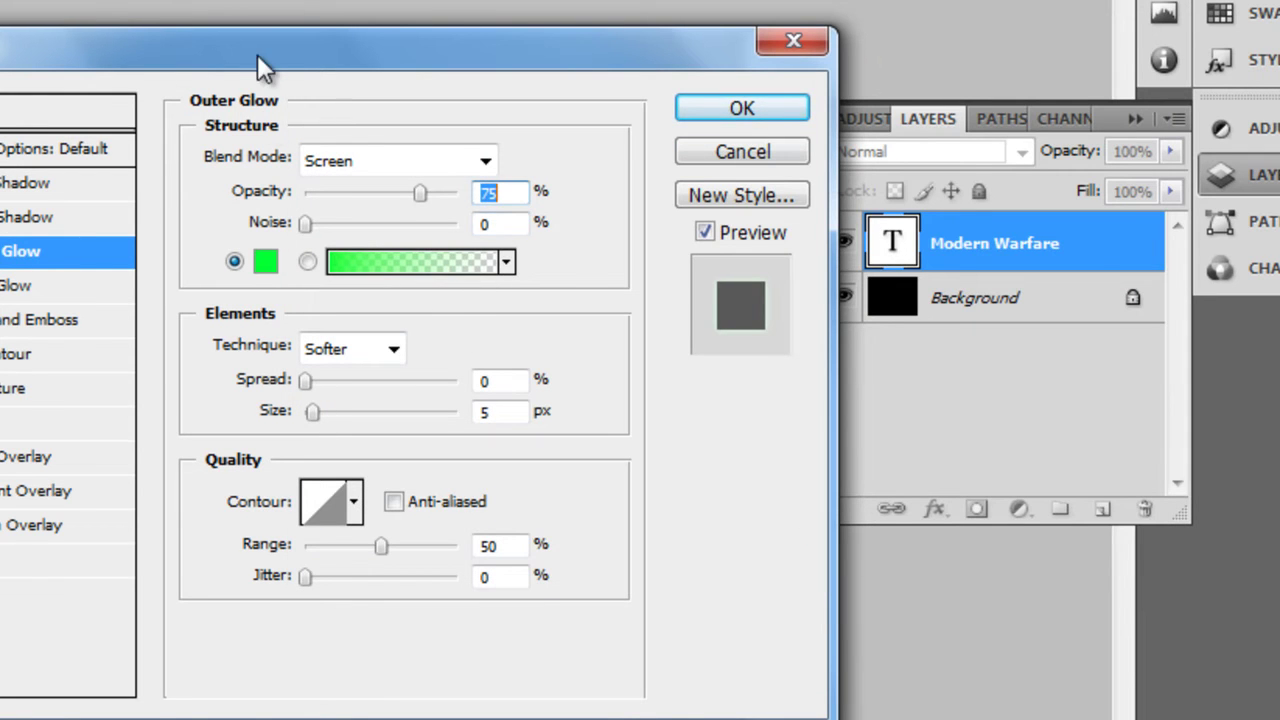
Step: Set the outer glow Spread to 13% and Size to 18 px, then apply the style
drag(258, 56, 725, 52)
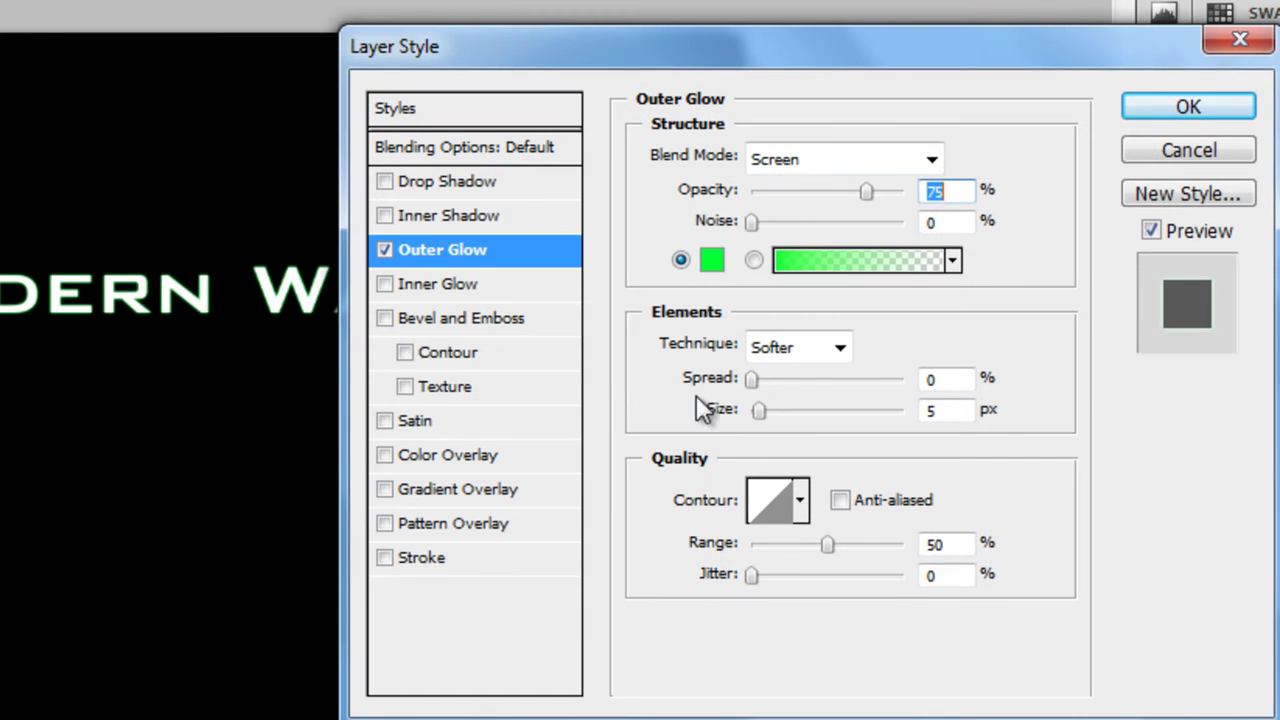
click(945, 380)
text(1)
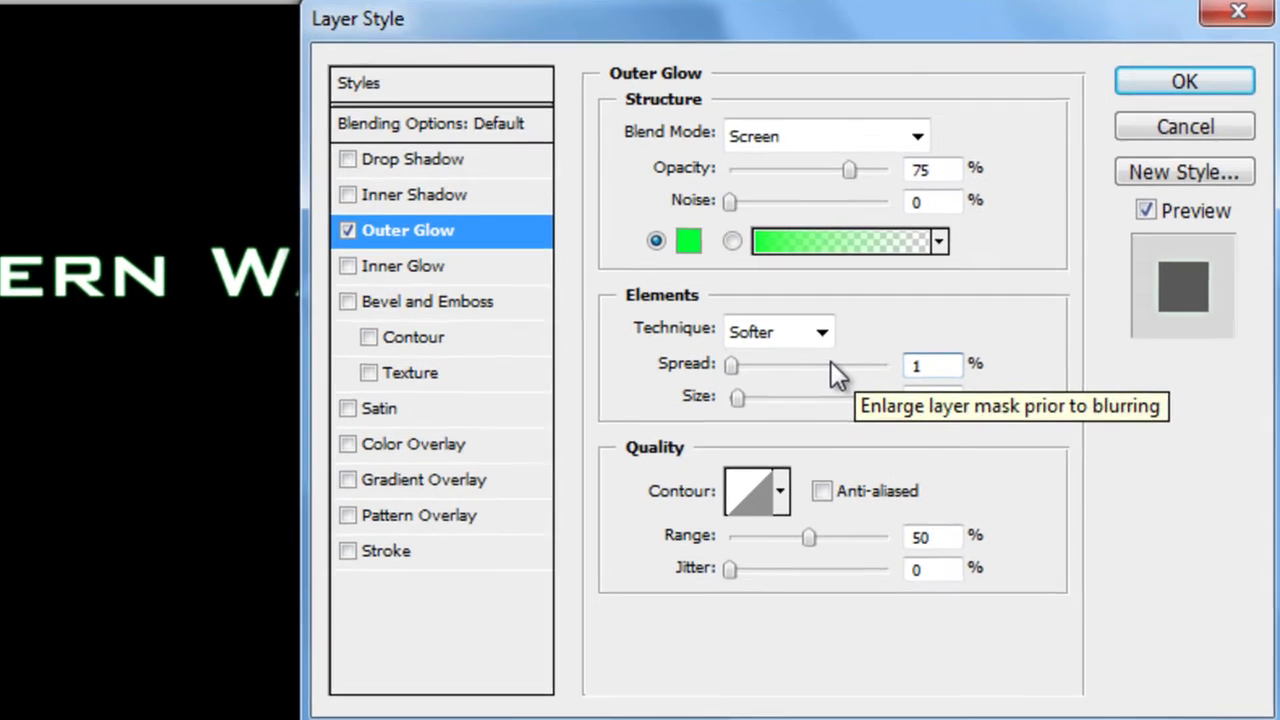
text(3)
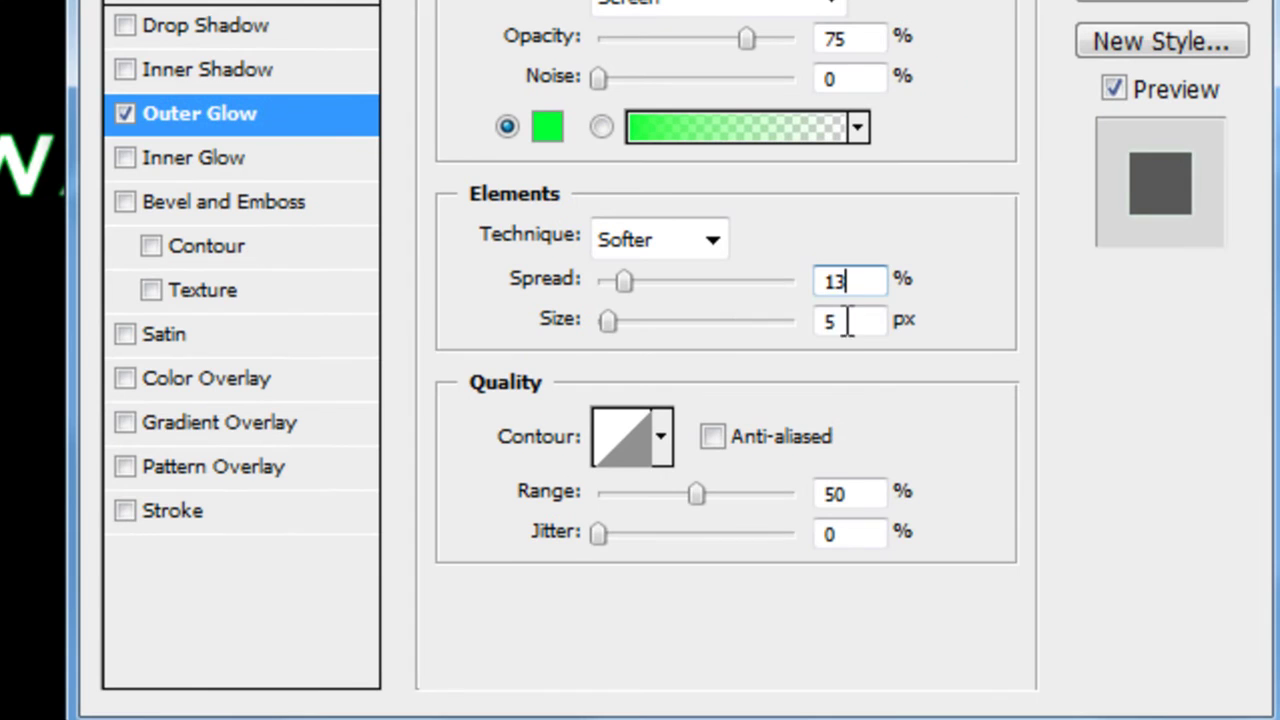
click(847, 321)
text(8)
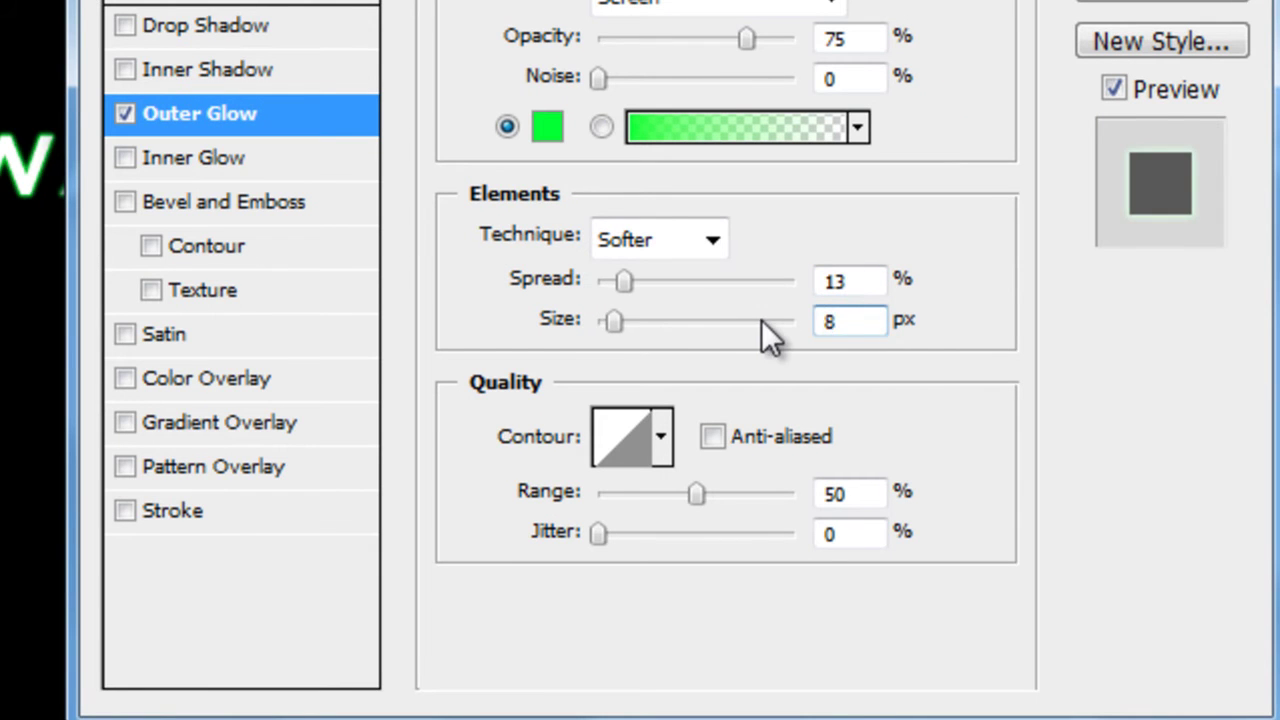
double_click(845, 320)
text(1)
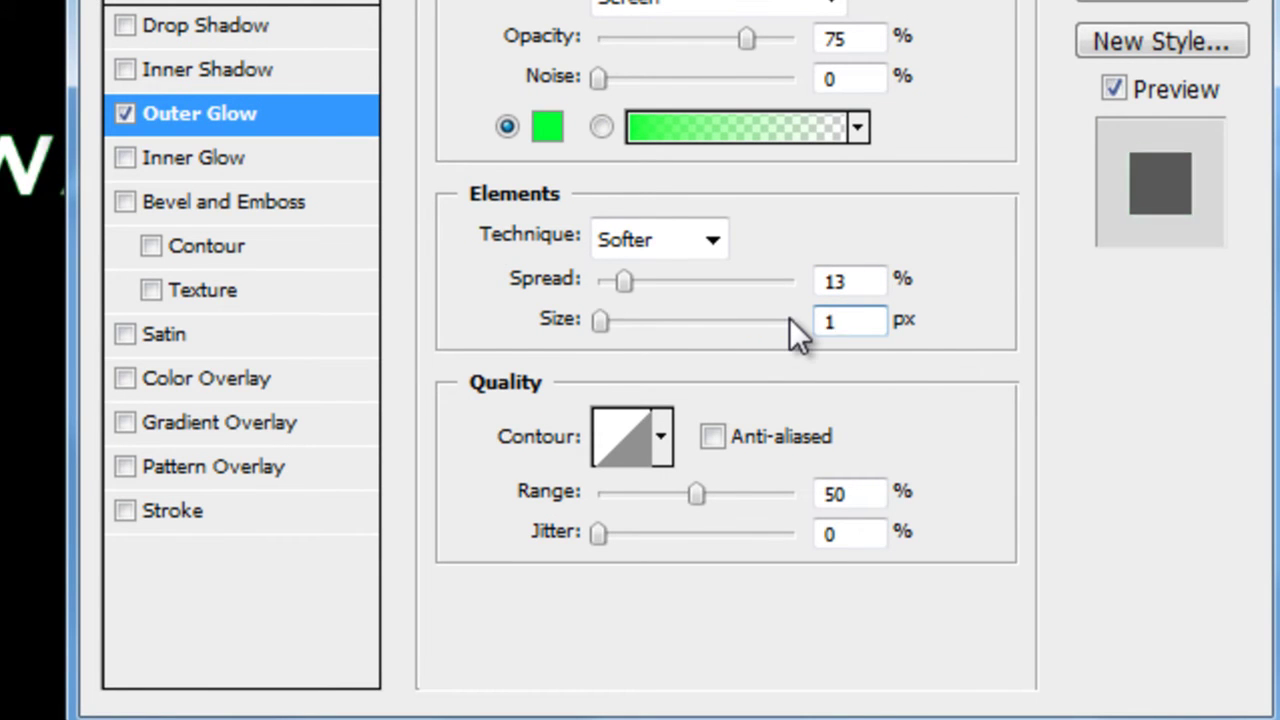
text(8)
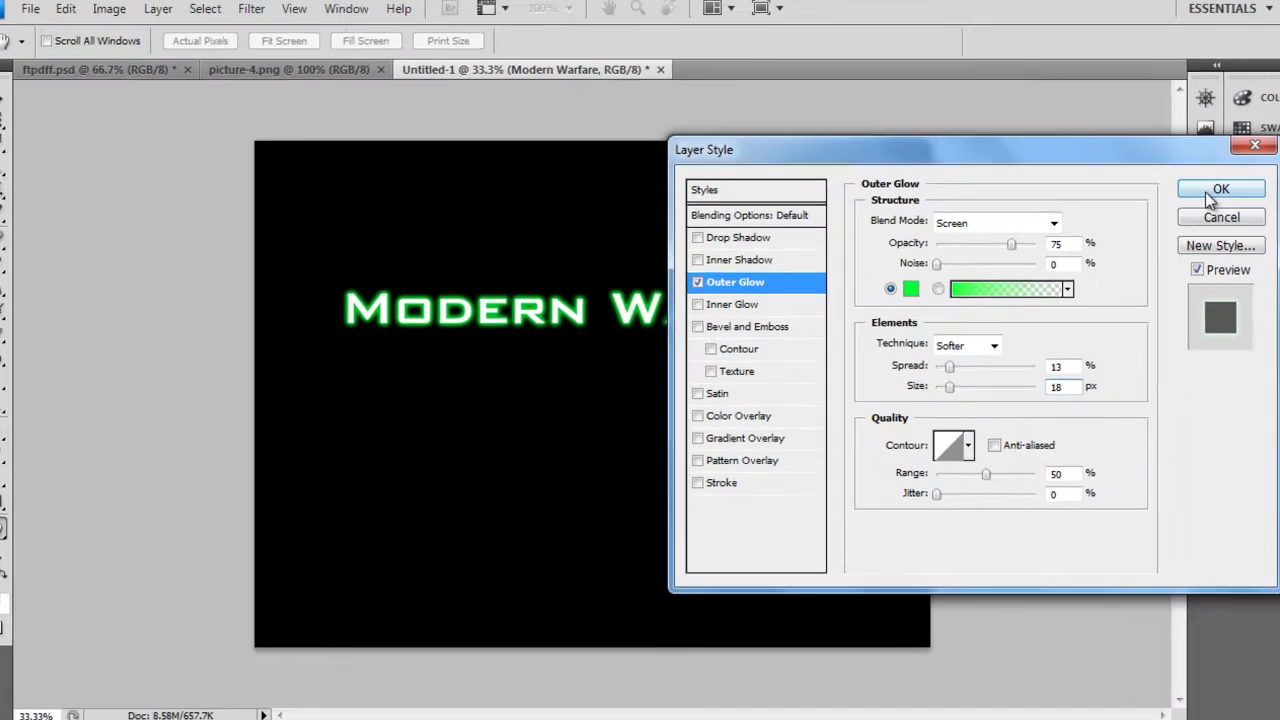
click(1218, 190)
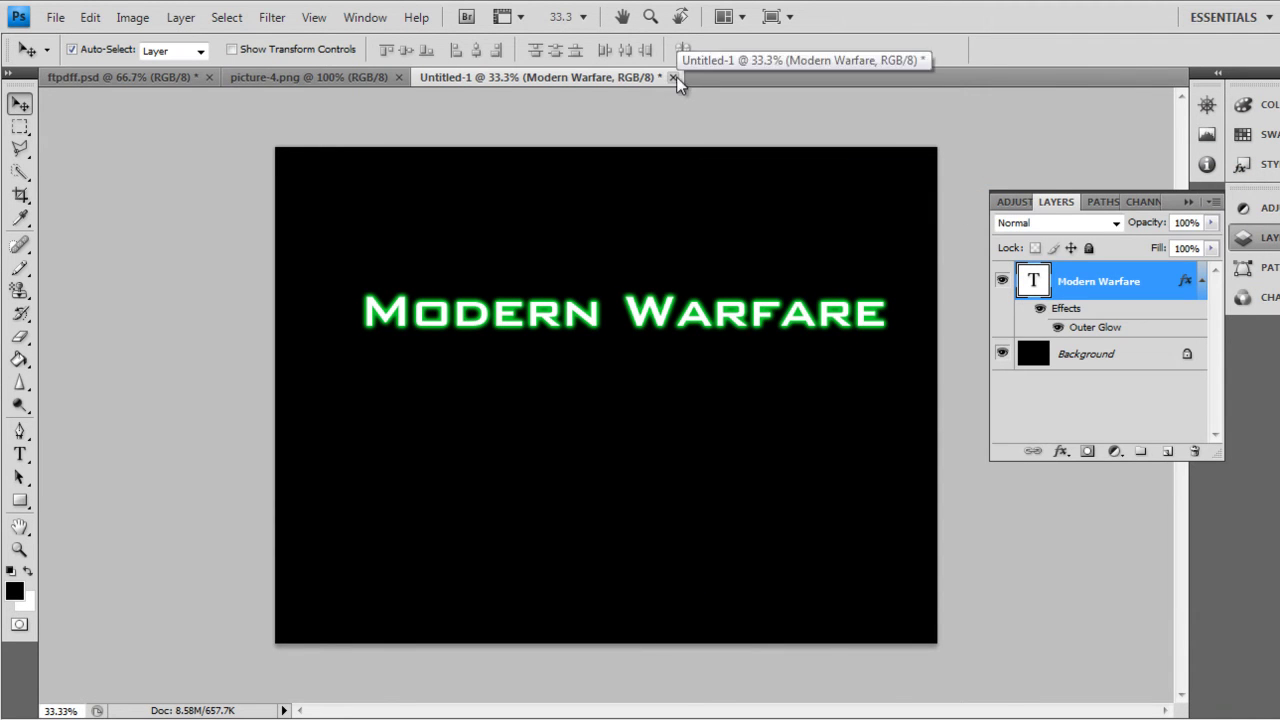
Step: Create a transparent 3 × 1 px document by mistake, then close it
click(55, 17)
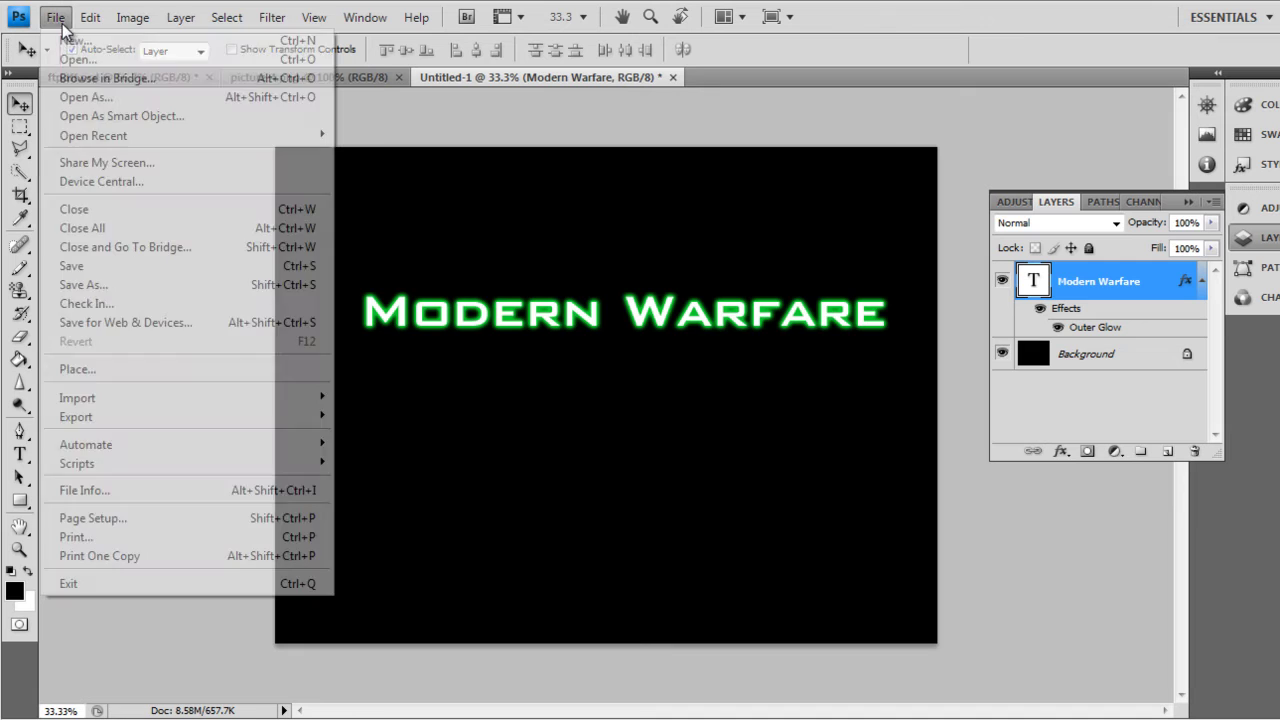
click(85, 47)
double_click(530, 309)
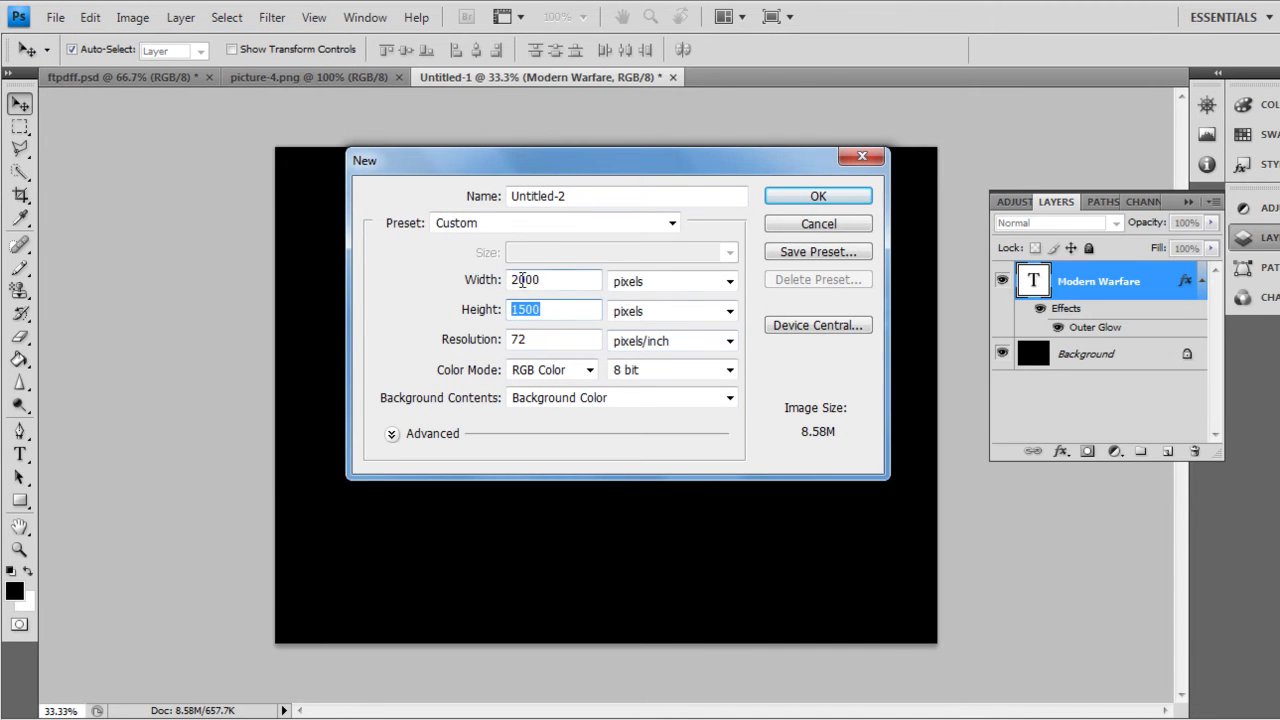
double_click(522, 280)
text(3)
key(Tab)
text(1)
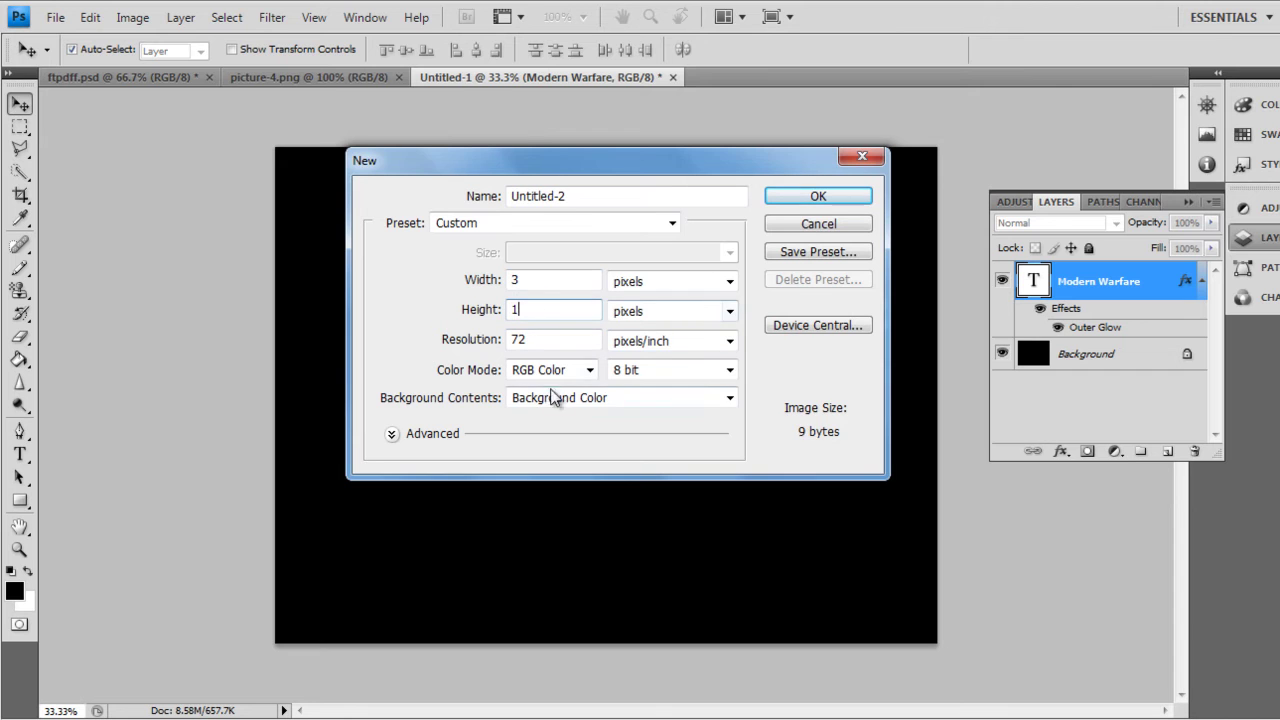
click(553, 397)
click(540, 449)
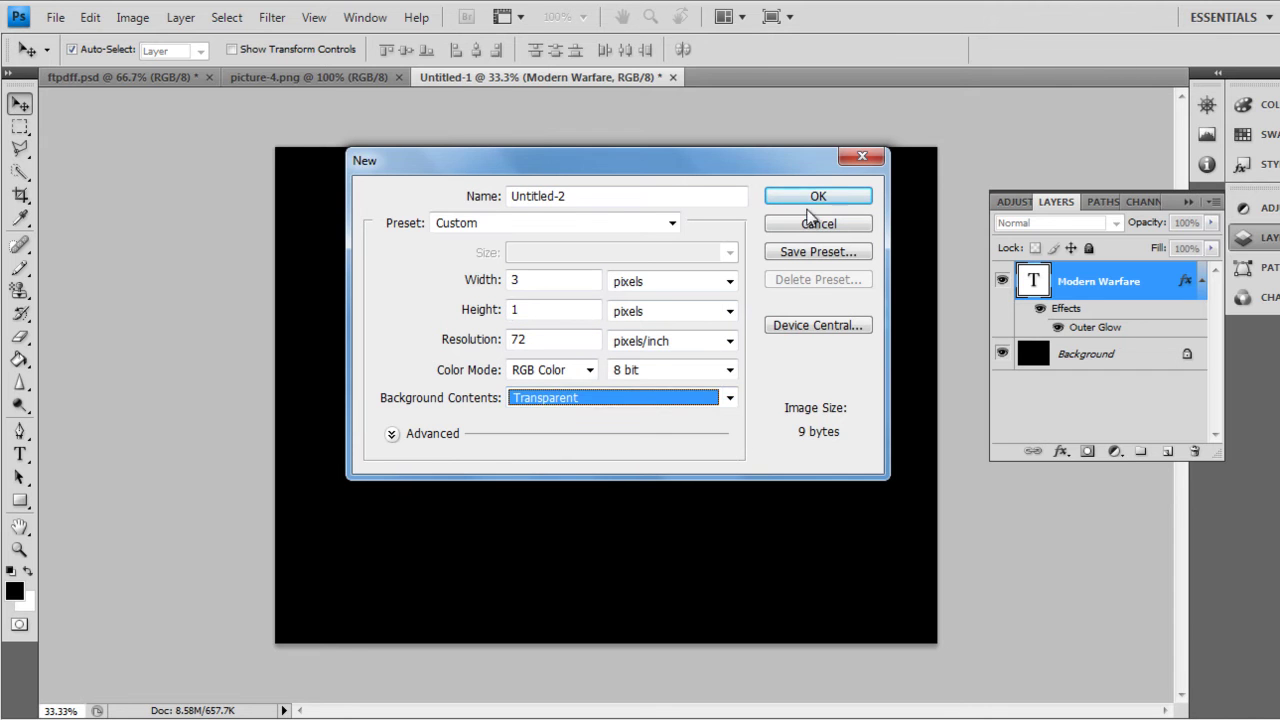
click(834, 194)
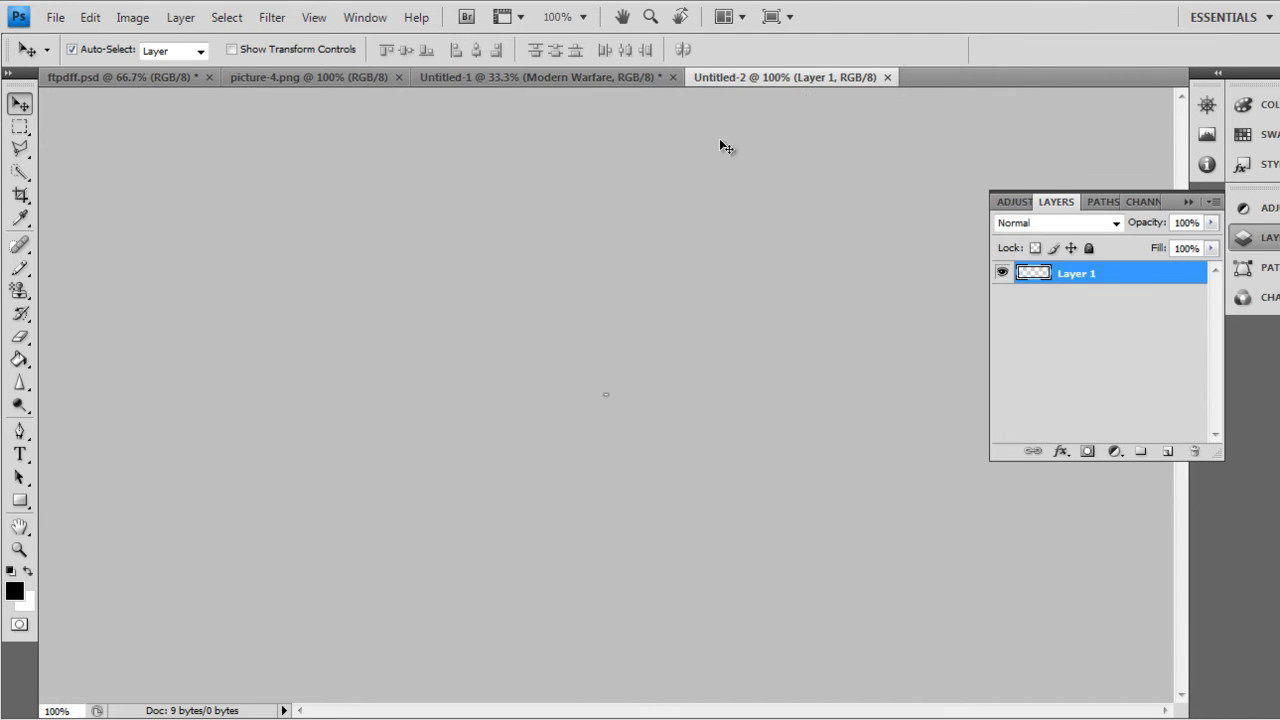
click(887, 77)
Step: Set up a new document 1 px wide by 3 px tall
click(55, 17)
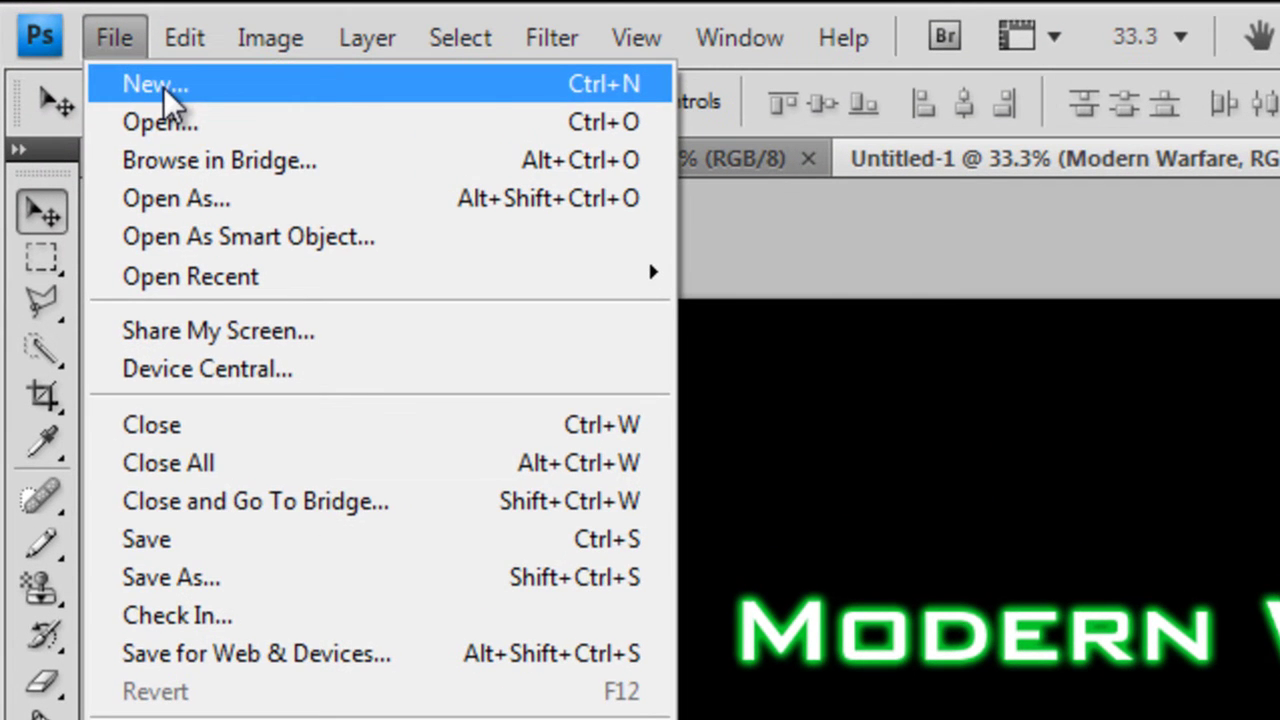
click(107, 54)
double_click(1090, 567)
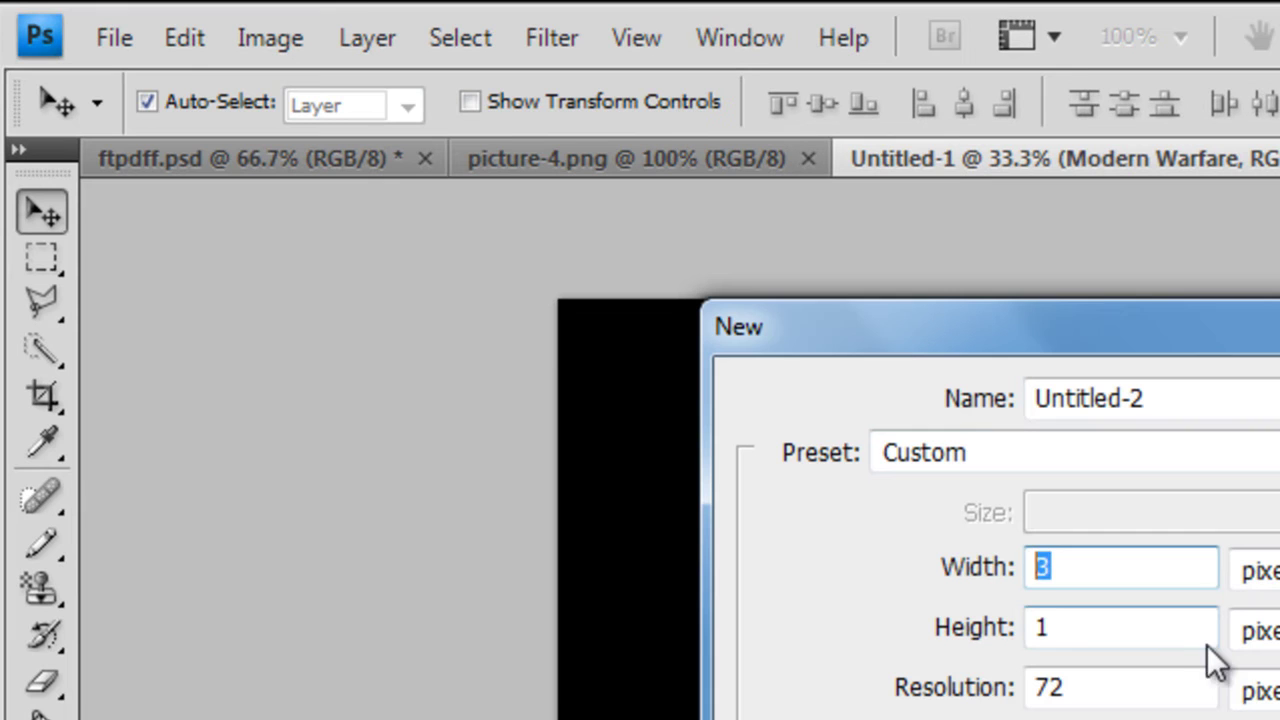
text(1)
double_click(1098, 627)
text(3)
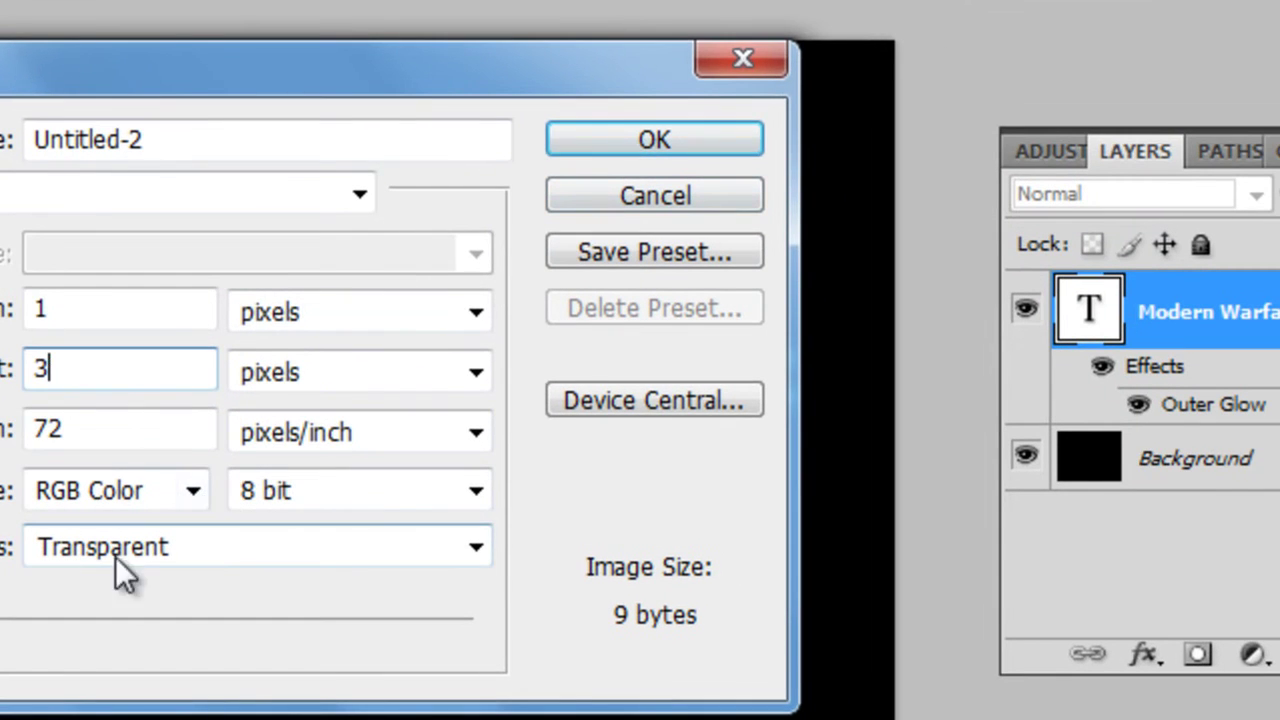
Step: Create the transparent 1 × 3 px document, zoom in, and pencil its middle pixel black
click(636, 141)
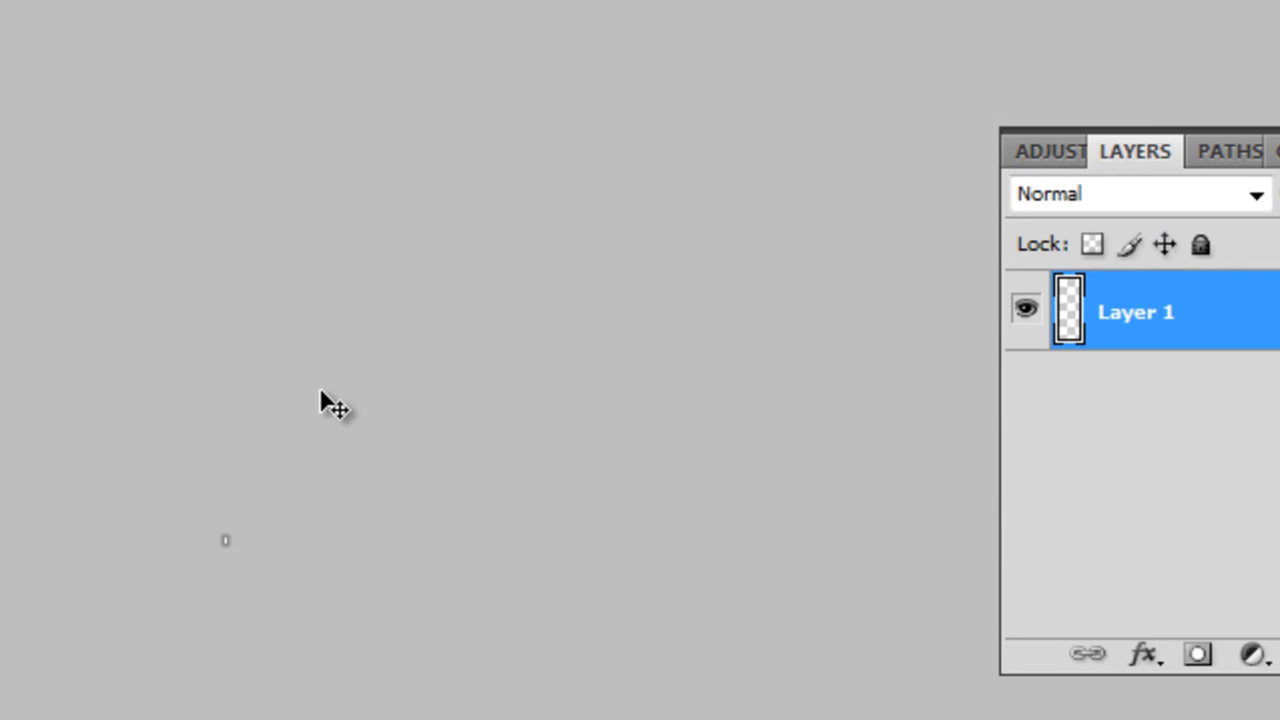
key(ctrl+plus)
key(ctrl+plus)
key(ctrl+plus)
key(ctrl+plus)
key(ctrl+plus)
key(ctrl+plus)
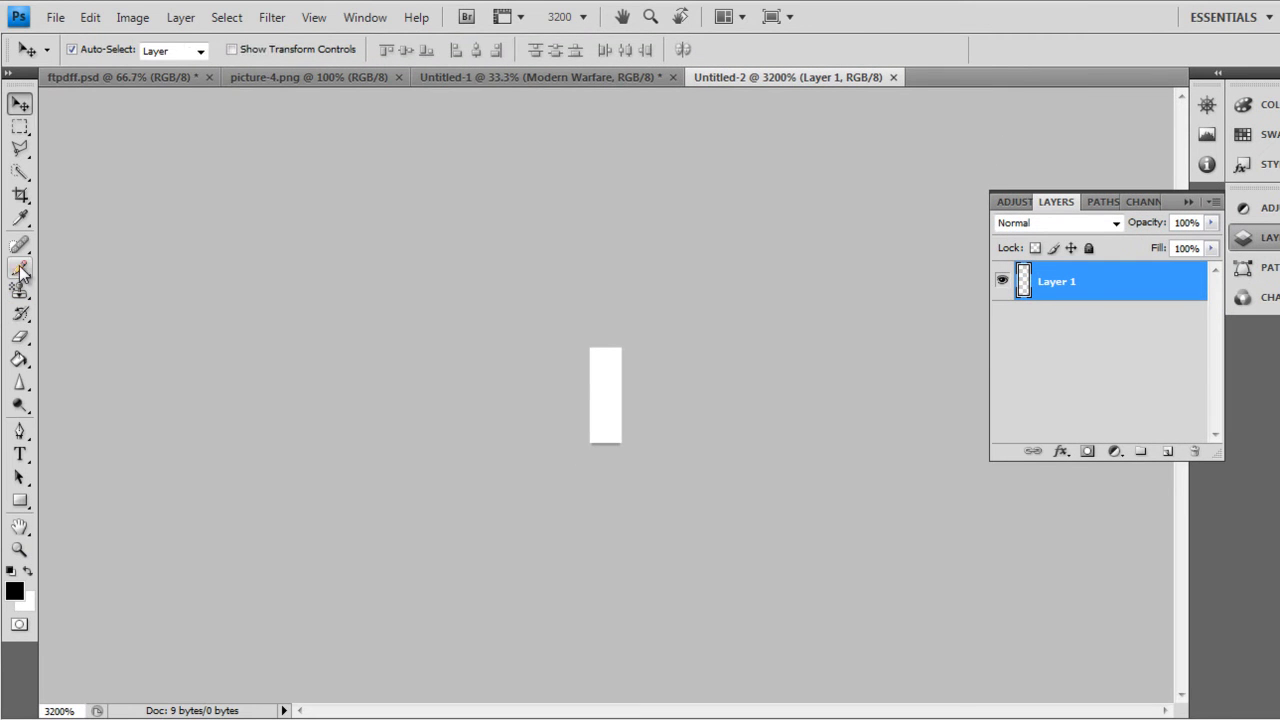
click(20, 269)
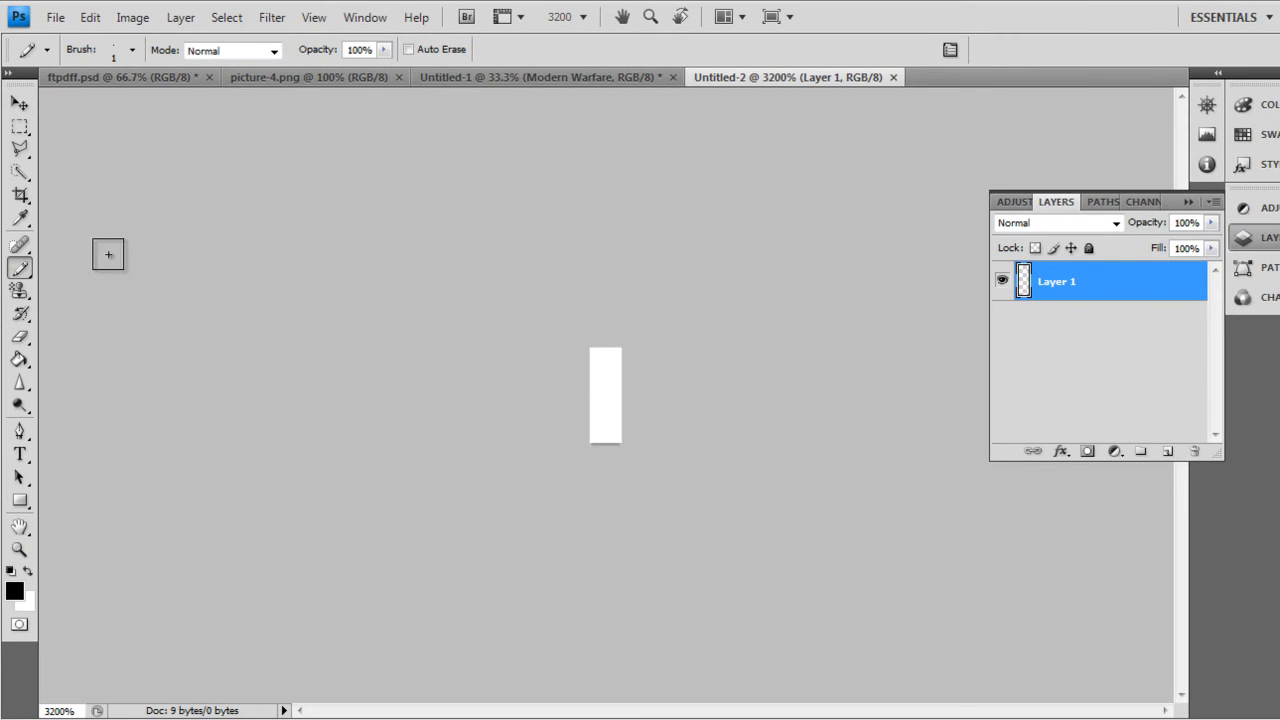
click(606, 396)
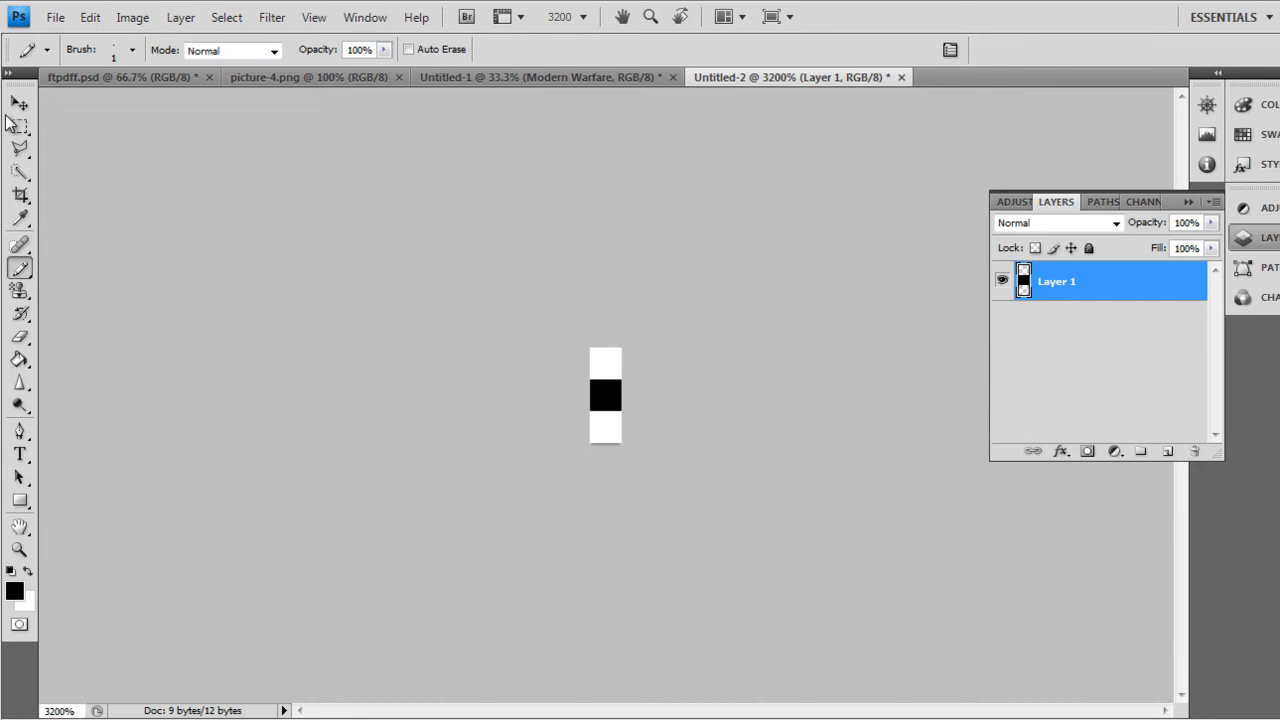
click(88, 17)
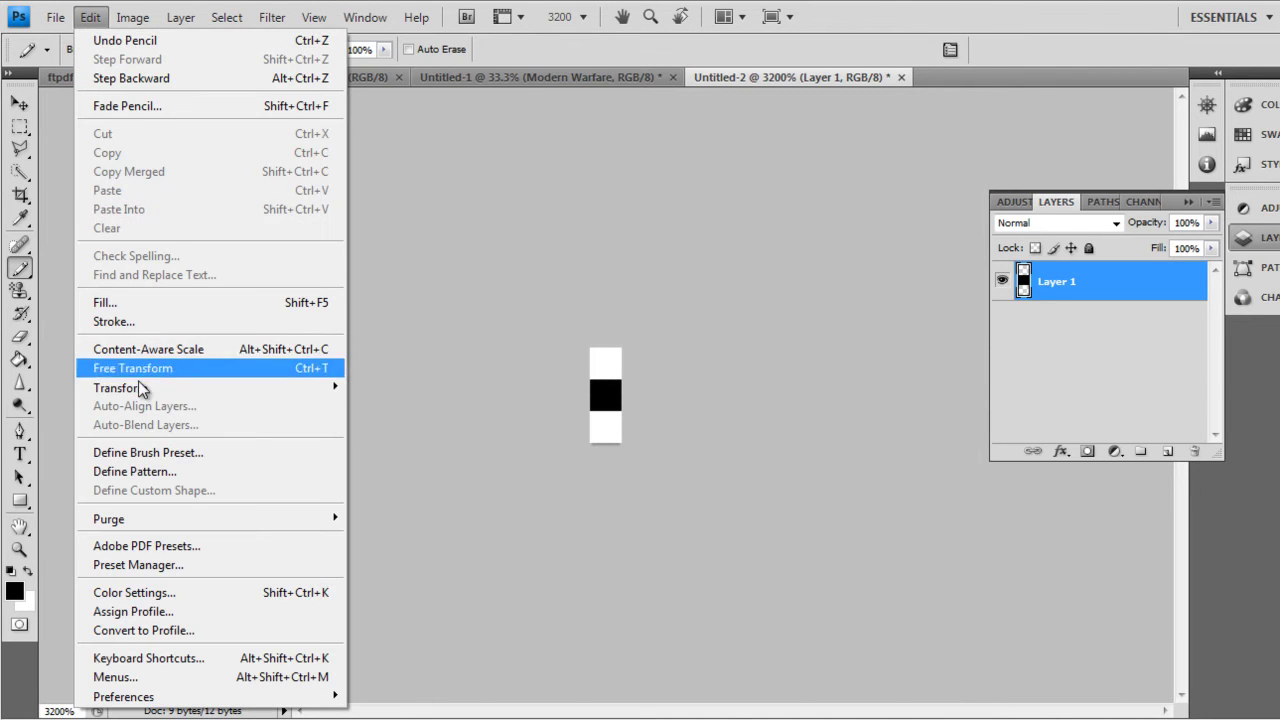
click(214, 472)
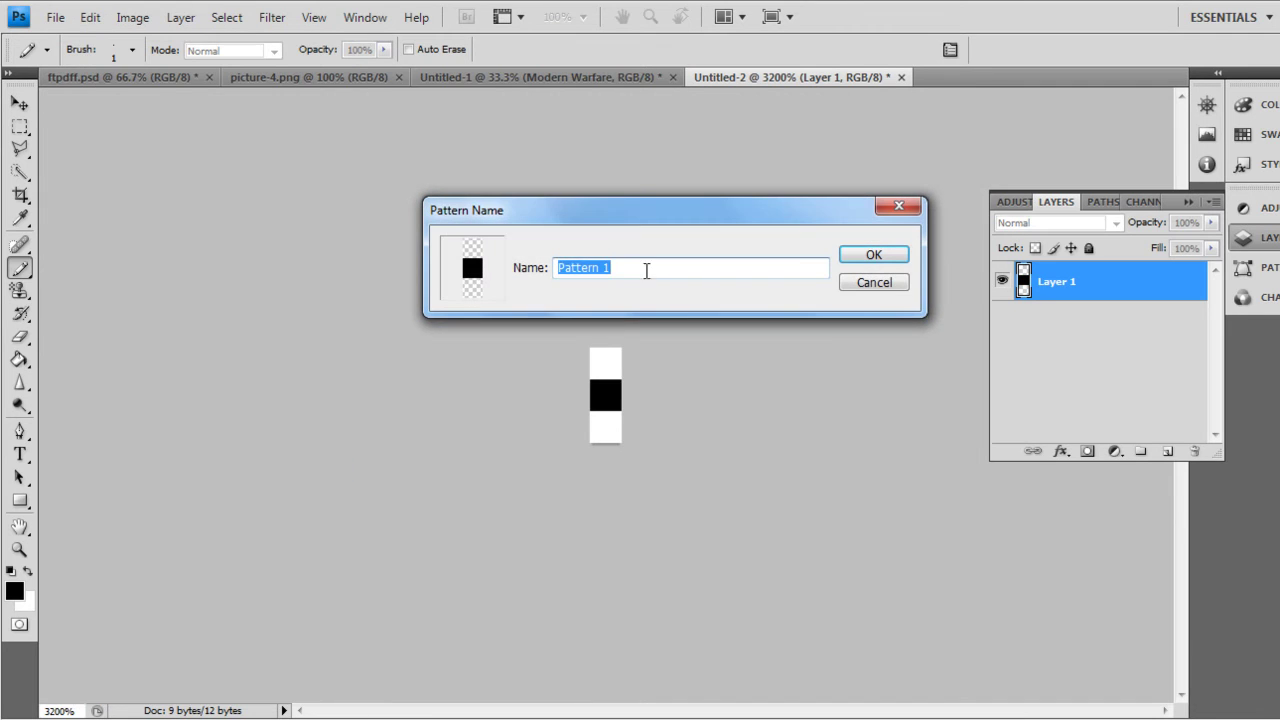
text(MW2)
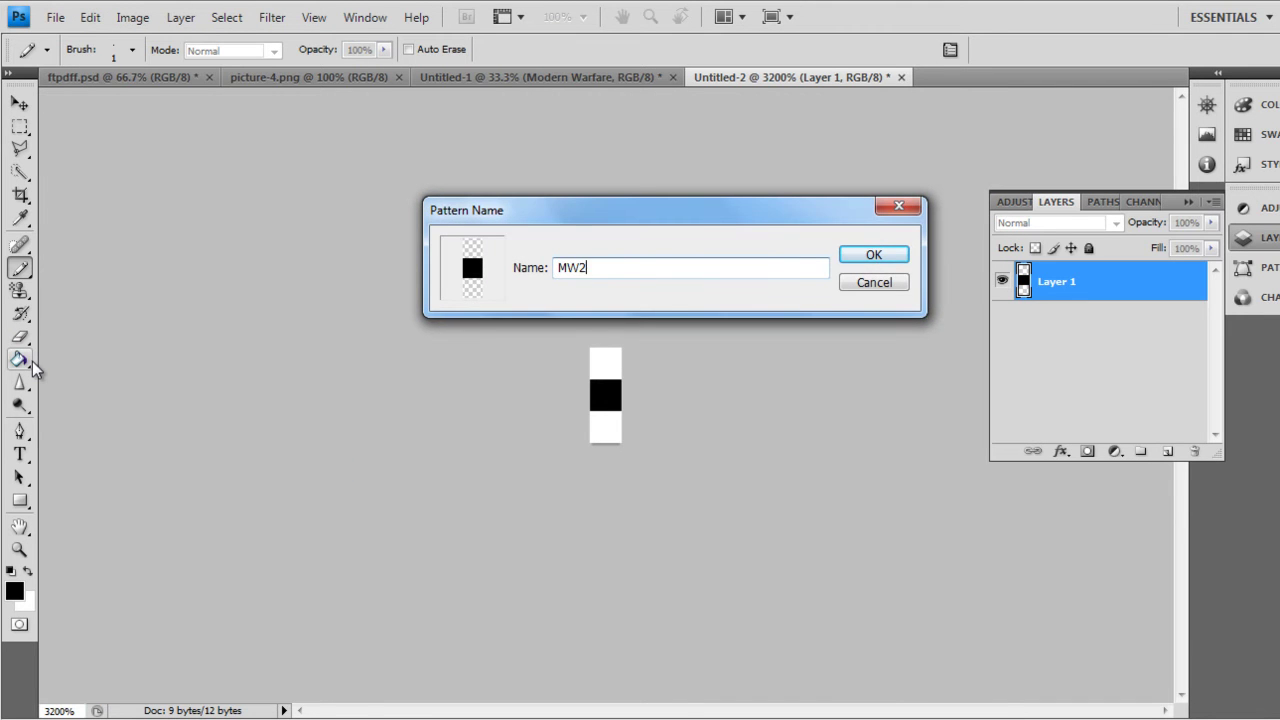
click(846, 257)
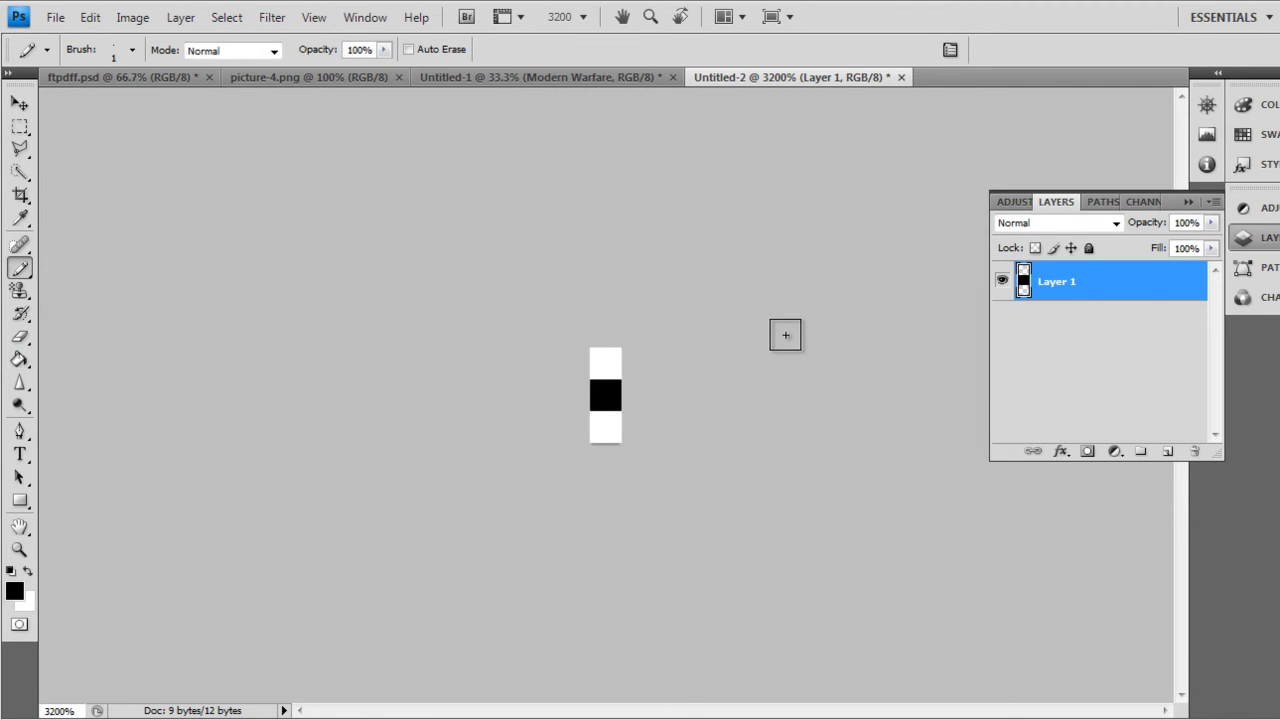
click(902, 77)
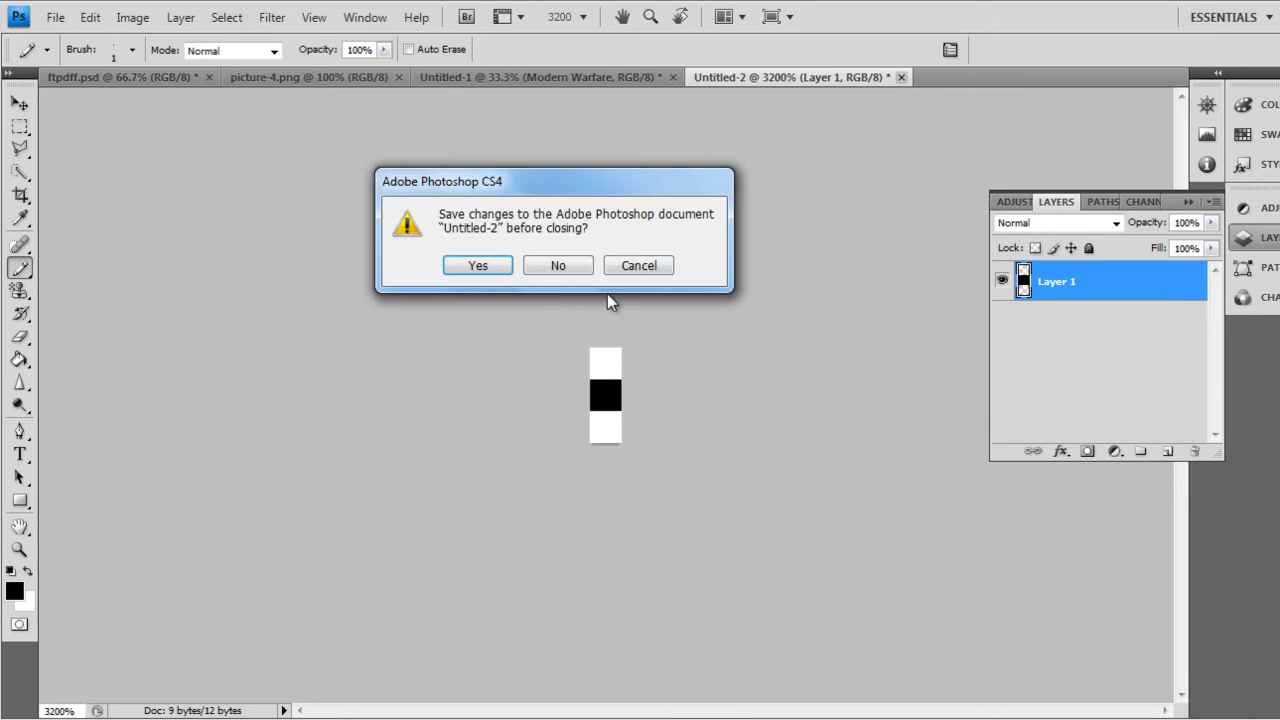
click(556, 266)
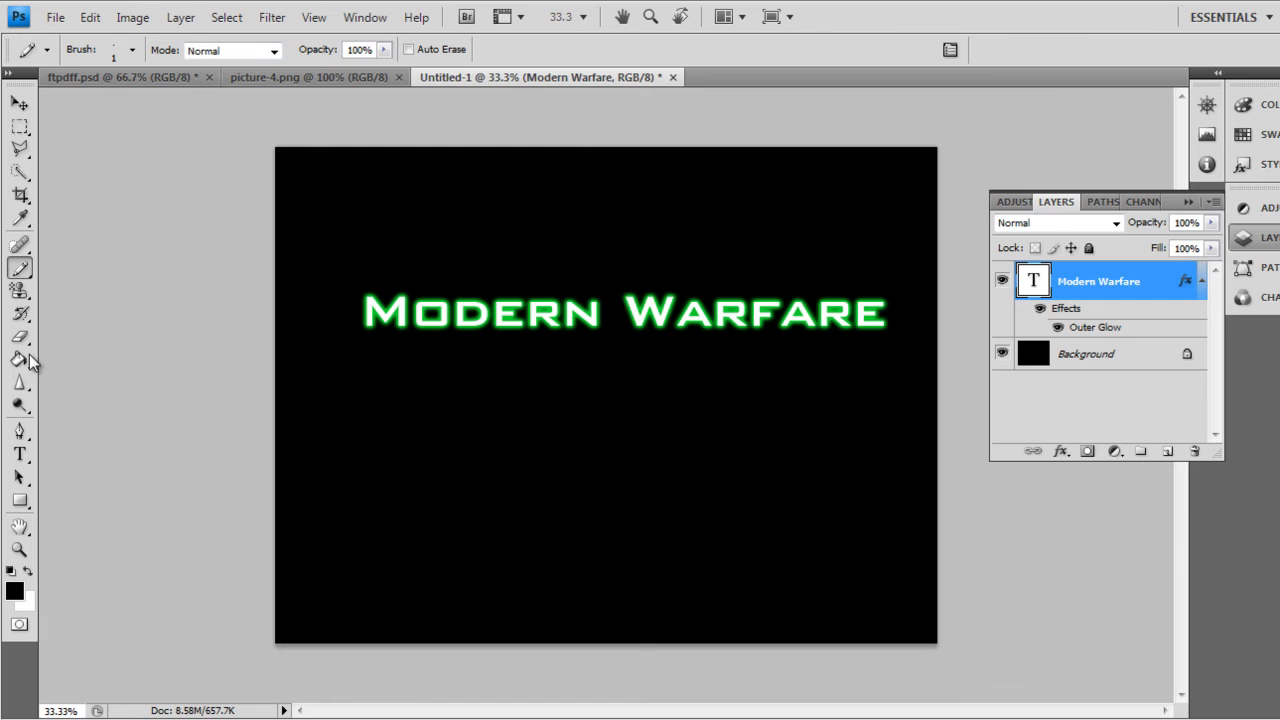
Step: Add empty Layer 1 and test a 201 px black Pattern Stamp stroke across the title, then undo it
click(1167, 452)
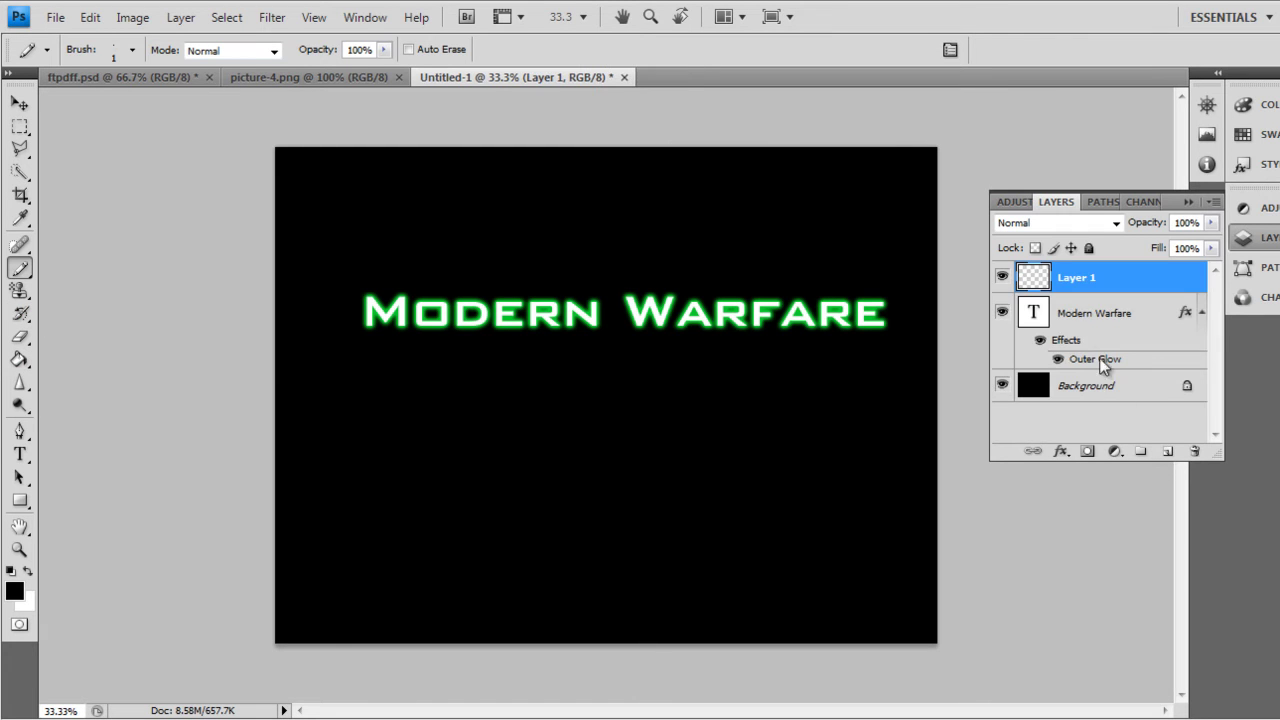
click(17, 291)
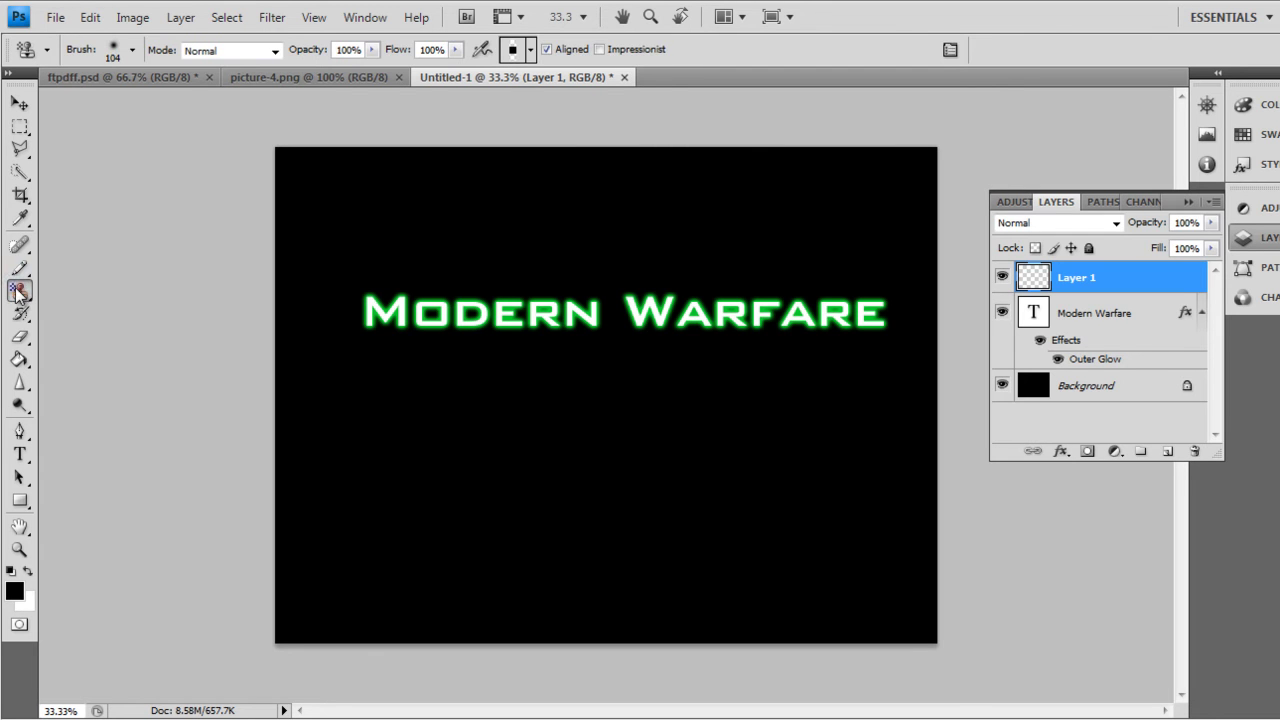
click(531, 50)
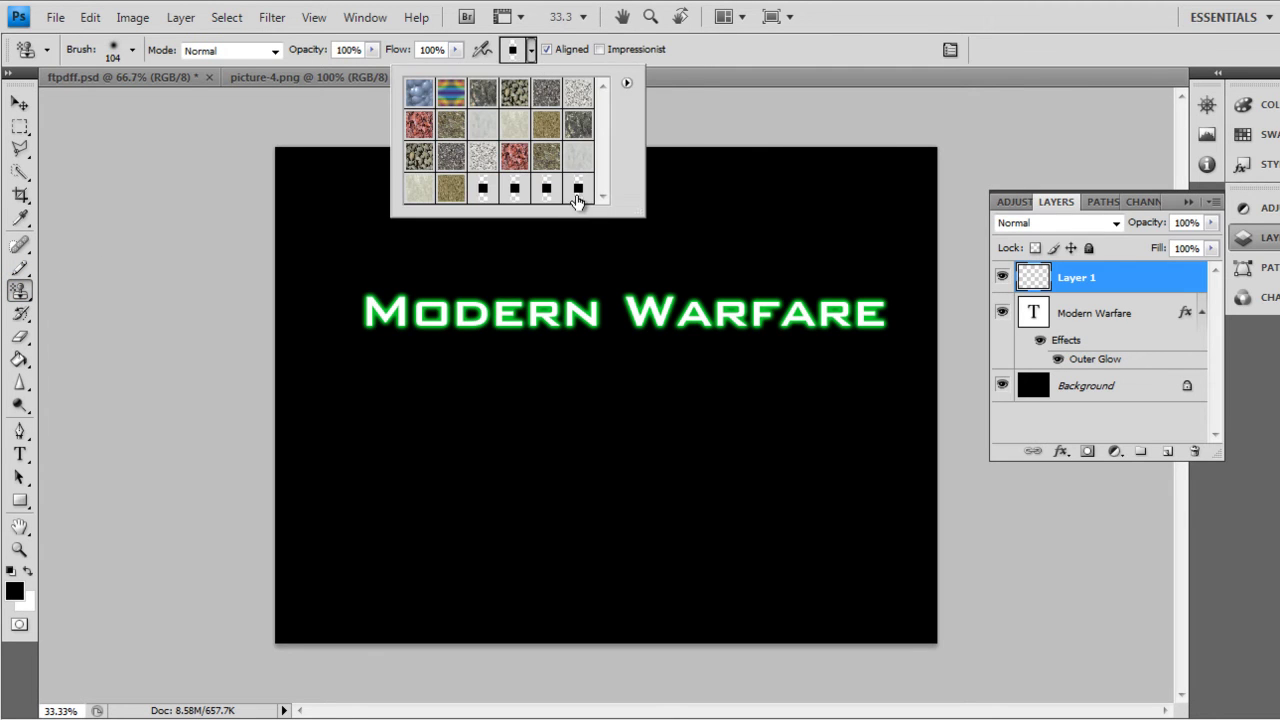
double_click(577, 202)
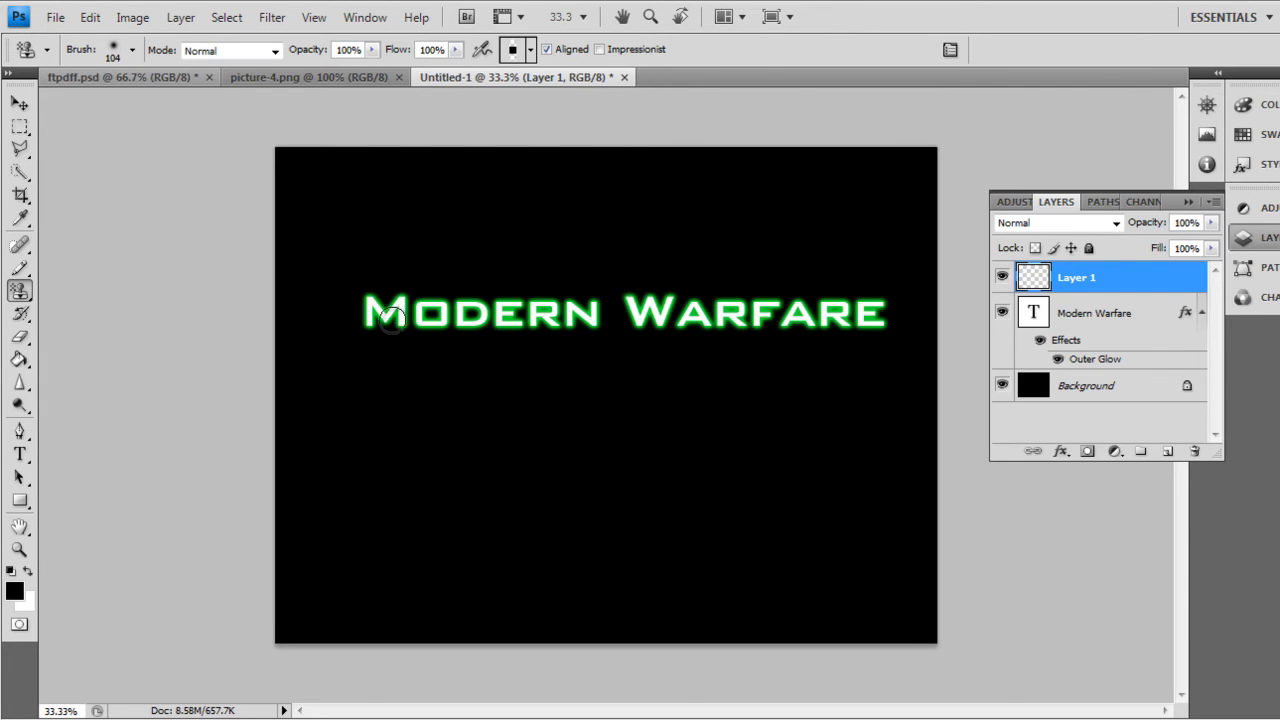
click(132, 49)
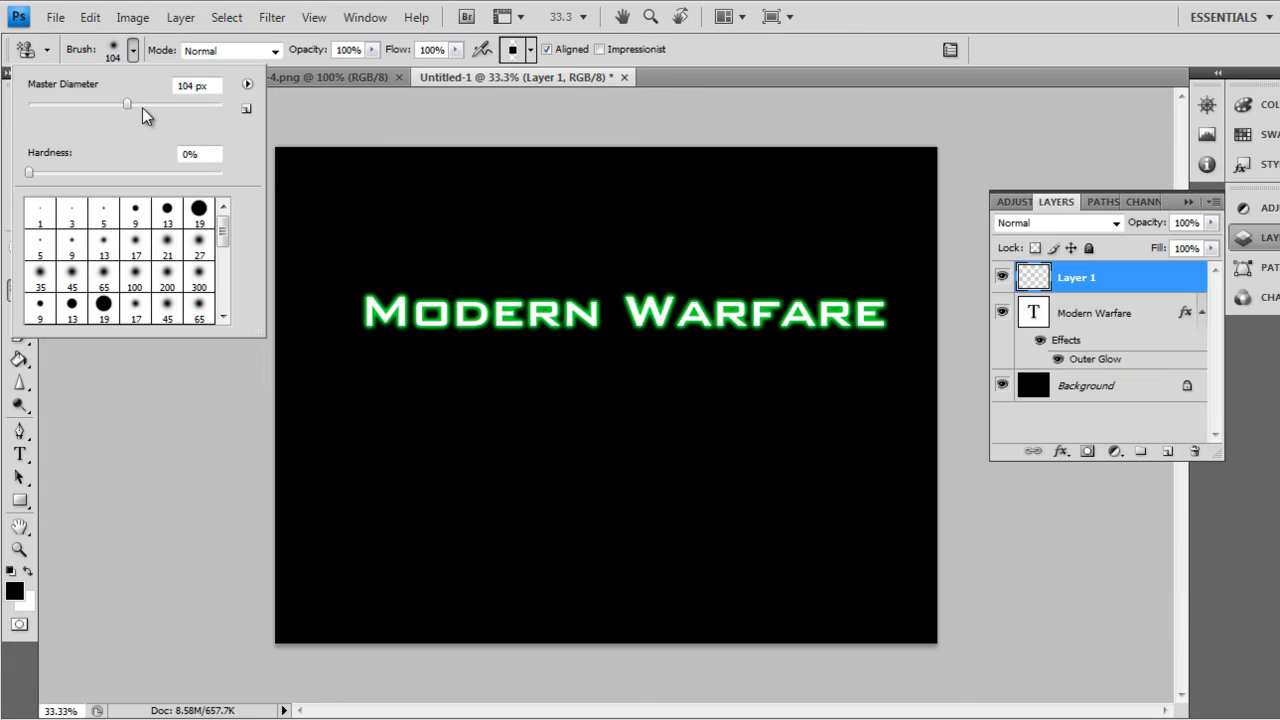
drag(143, 107, 158, 104)
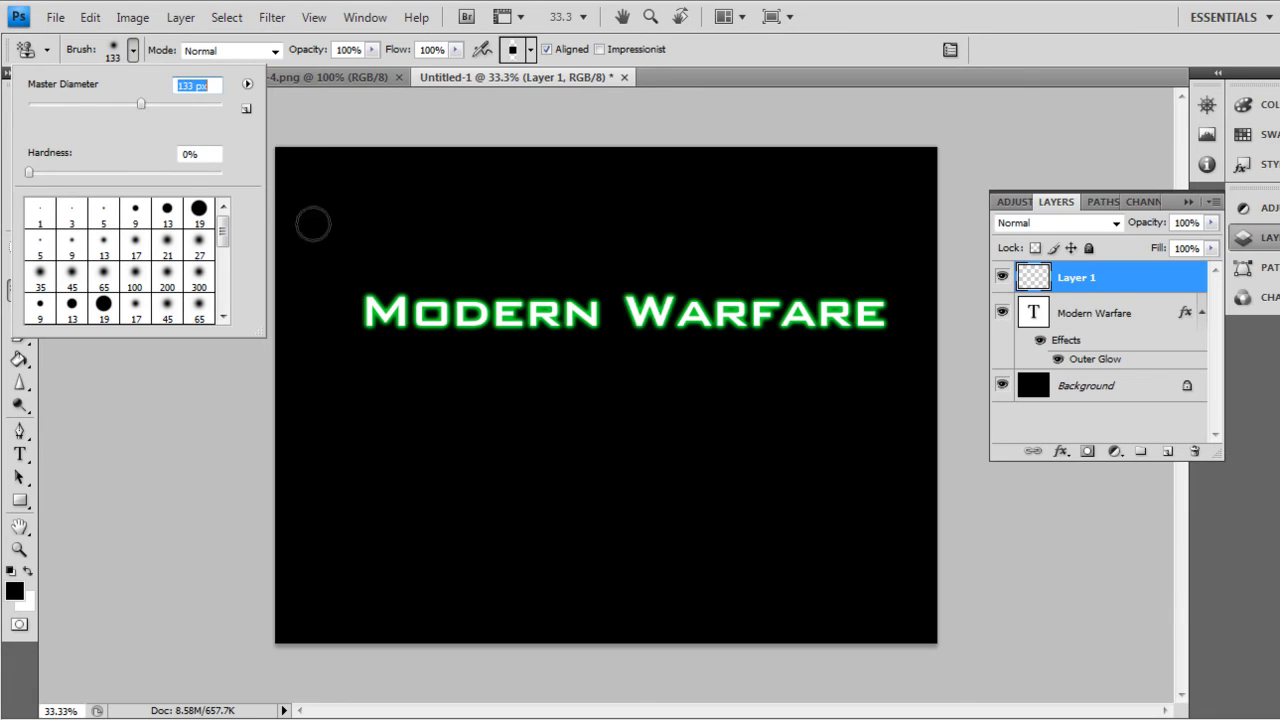
click(150, 104)
click(174, 106)
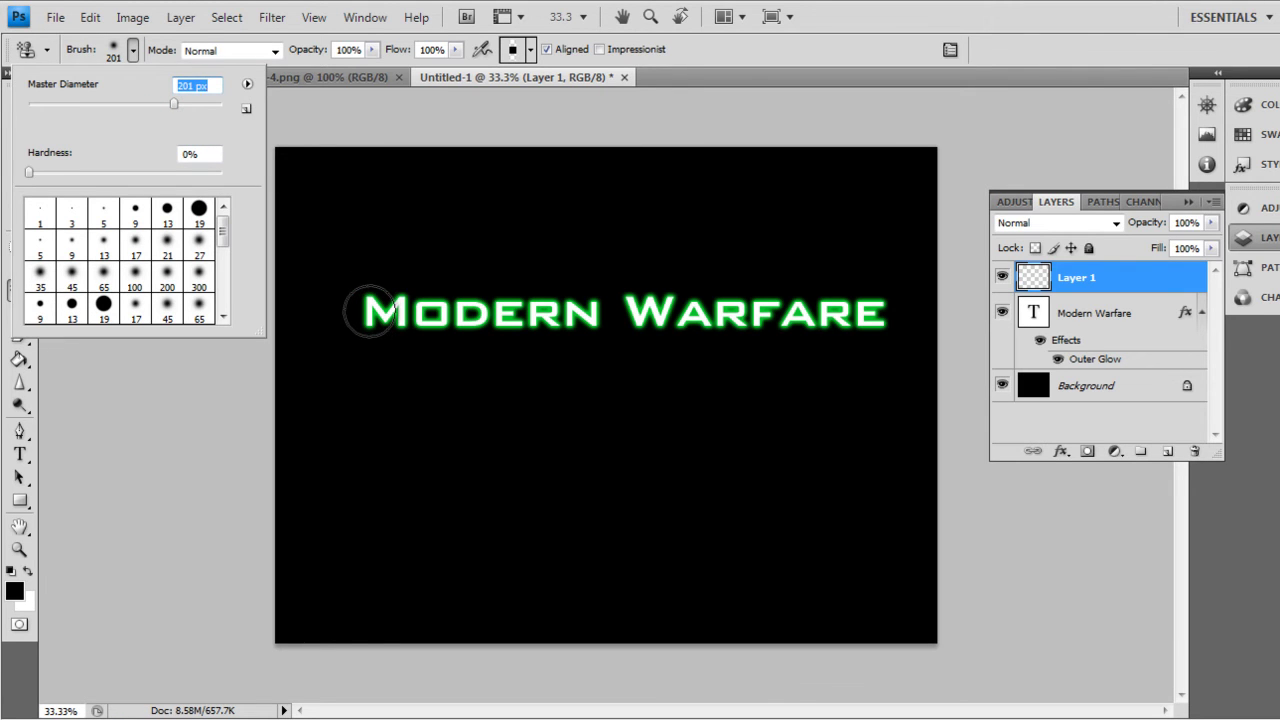
drag(370, 313, 668, 311)
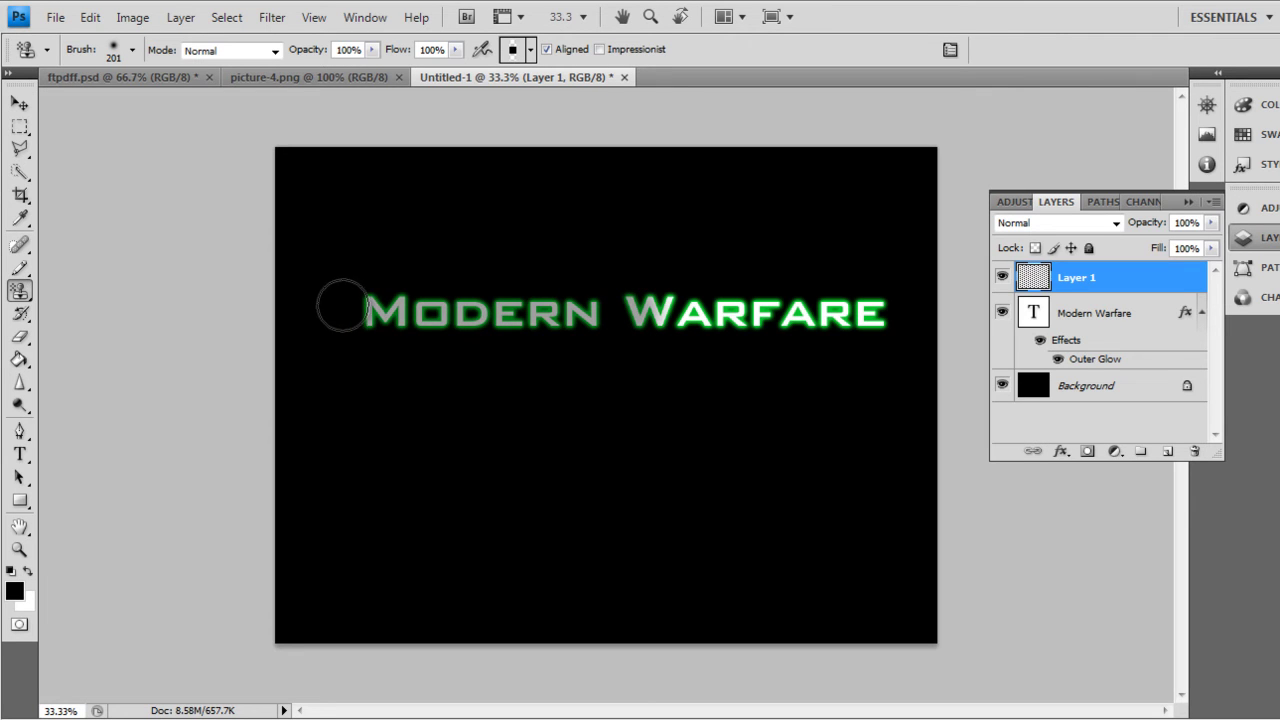
key(ctrl+z)
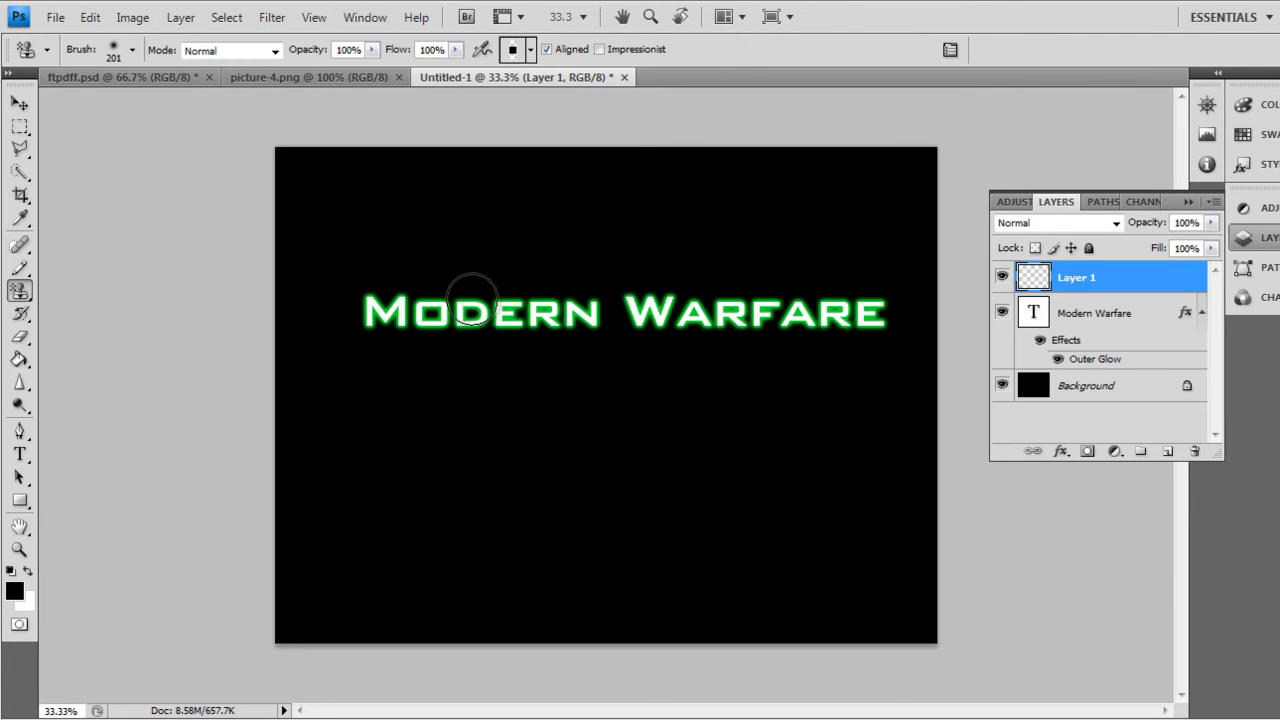
Step: Try a different black-square pattern stroke across Modern Warfare and undo it
click(529, 50)
click(546, 190)
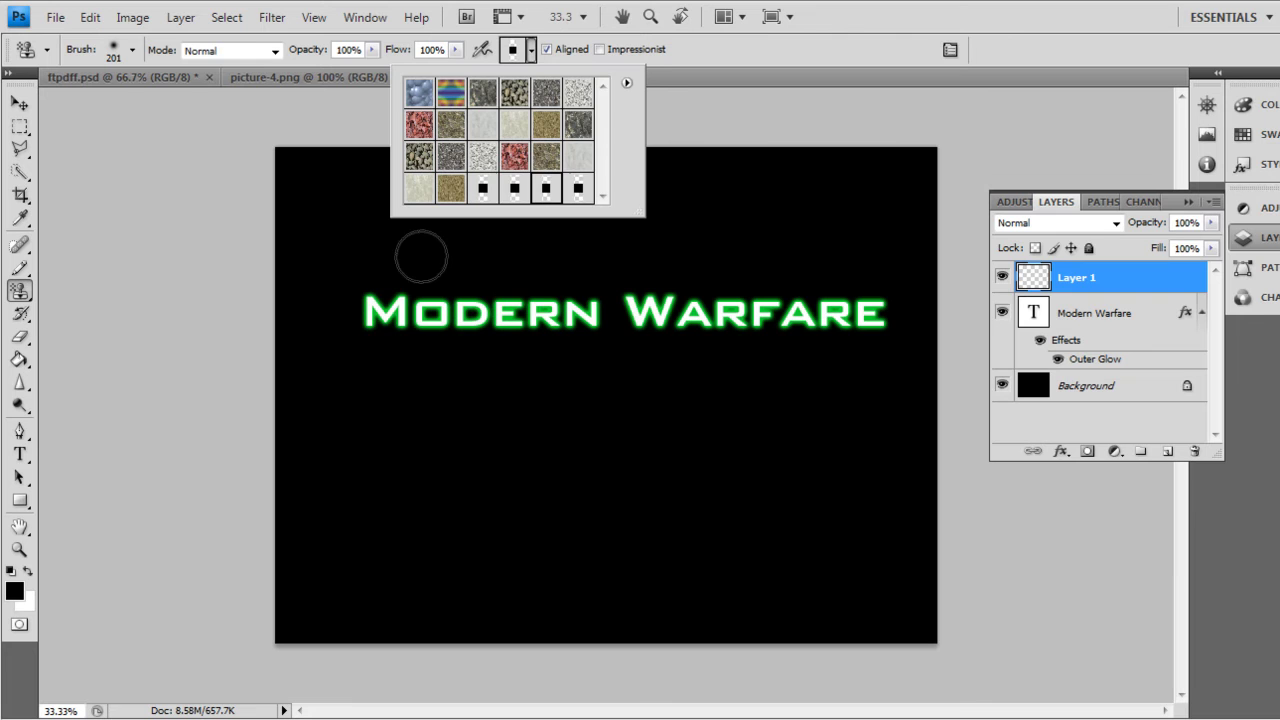
drag(368, 310, 886, 312)
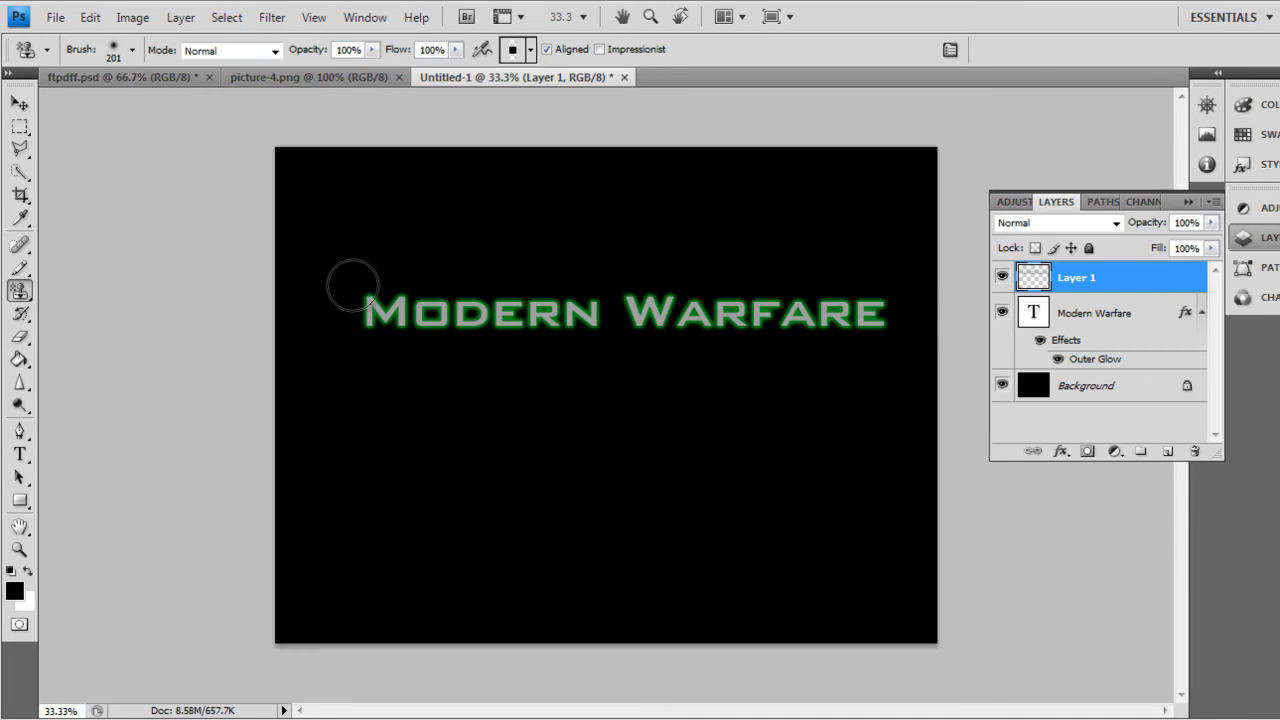
key(ctrl+z)
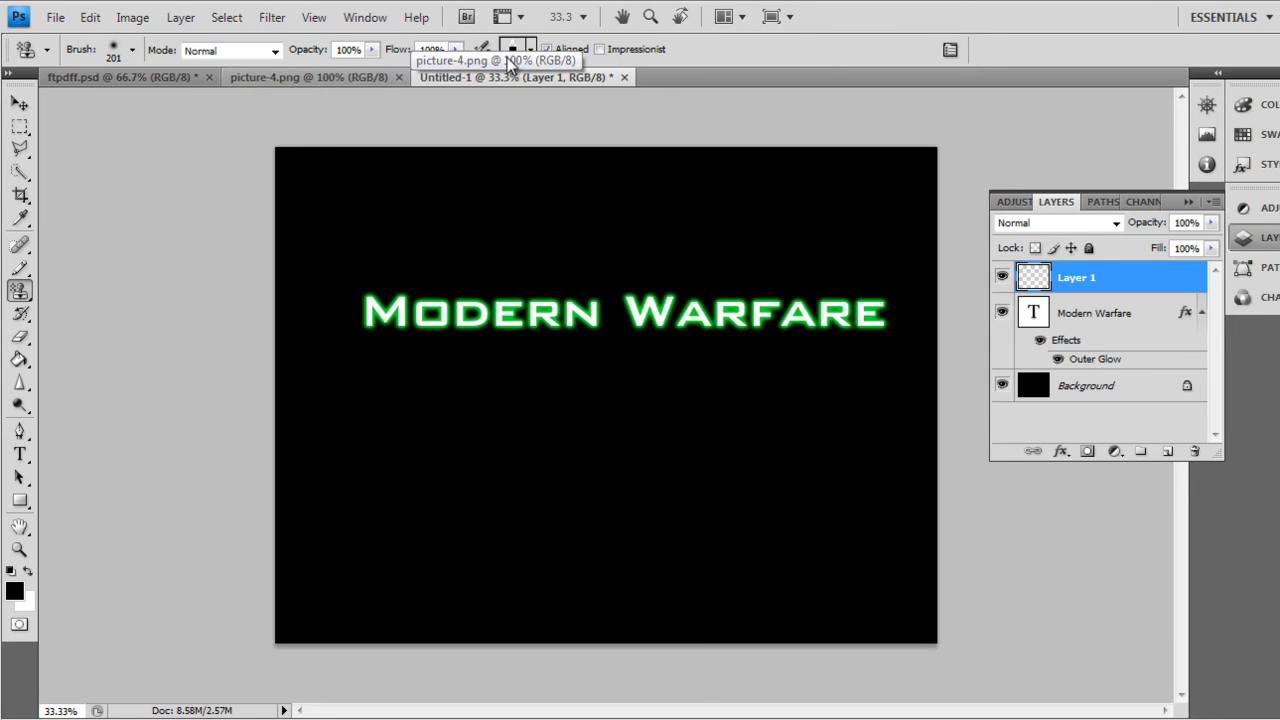
Step: Keep the layer named Layer 1, deselect it, and bring up the picture-4.png document
double_click(1062, 278)
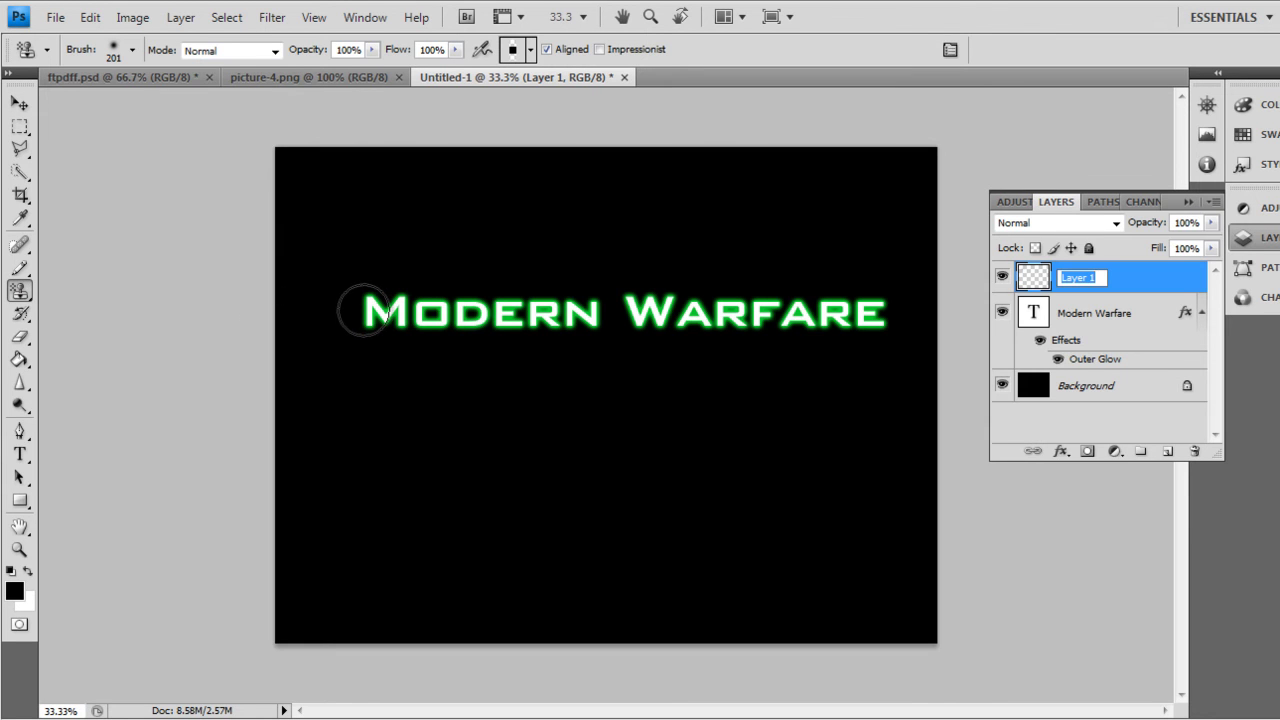
key(Return)
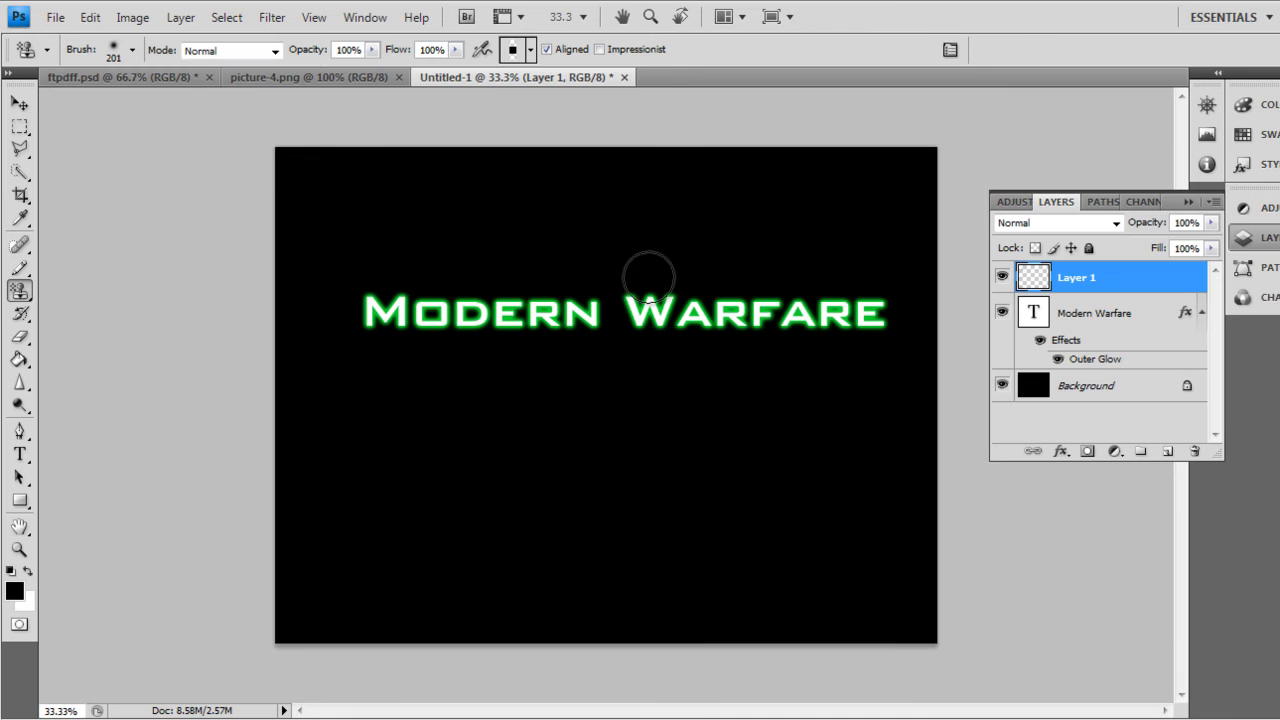
key(ctrl+alt+shift+a)
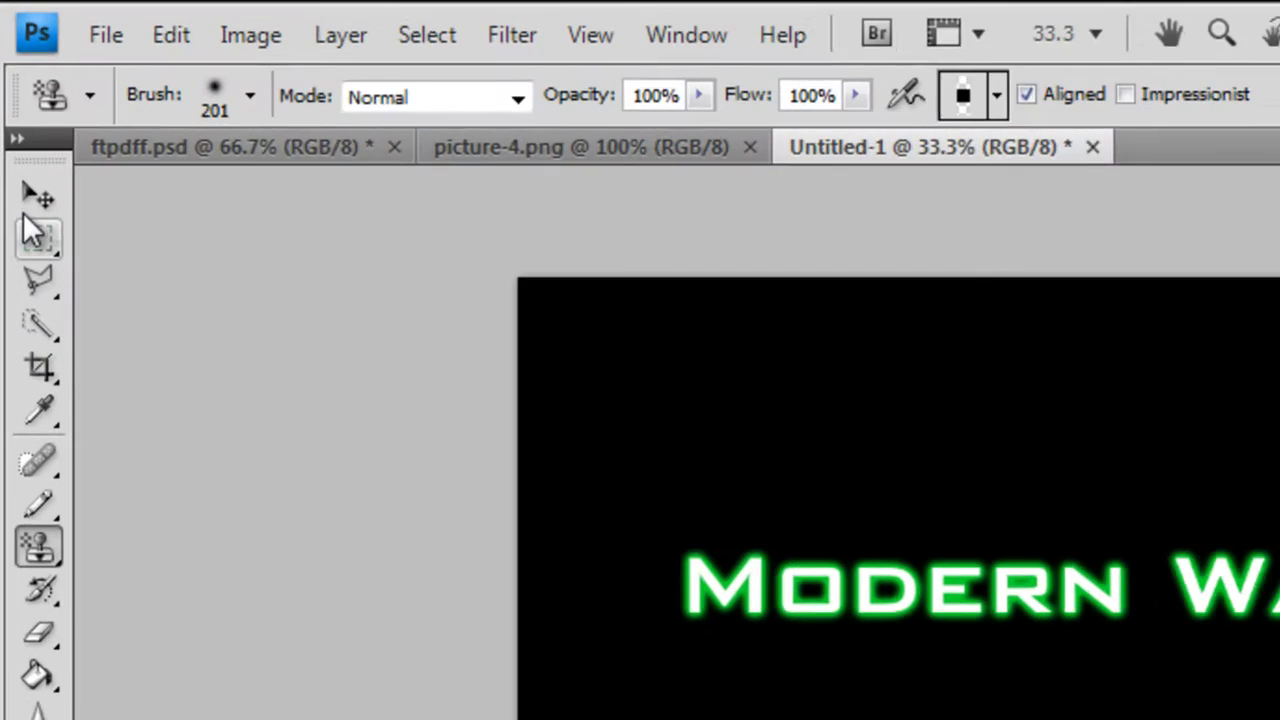
click(19, 103)
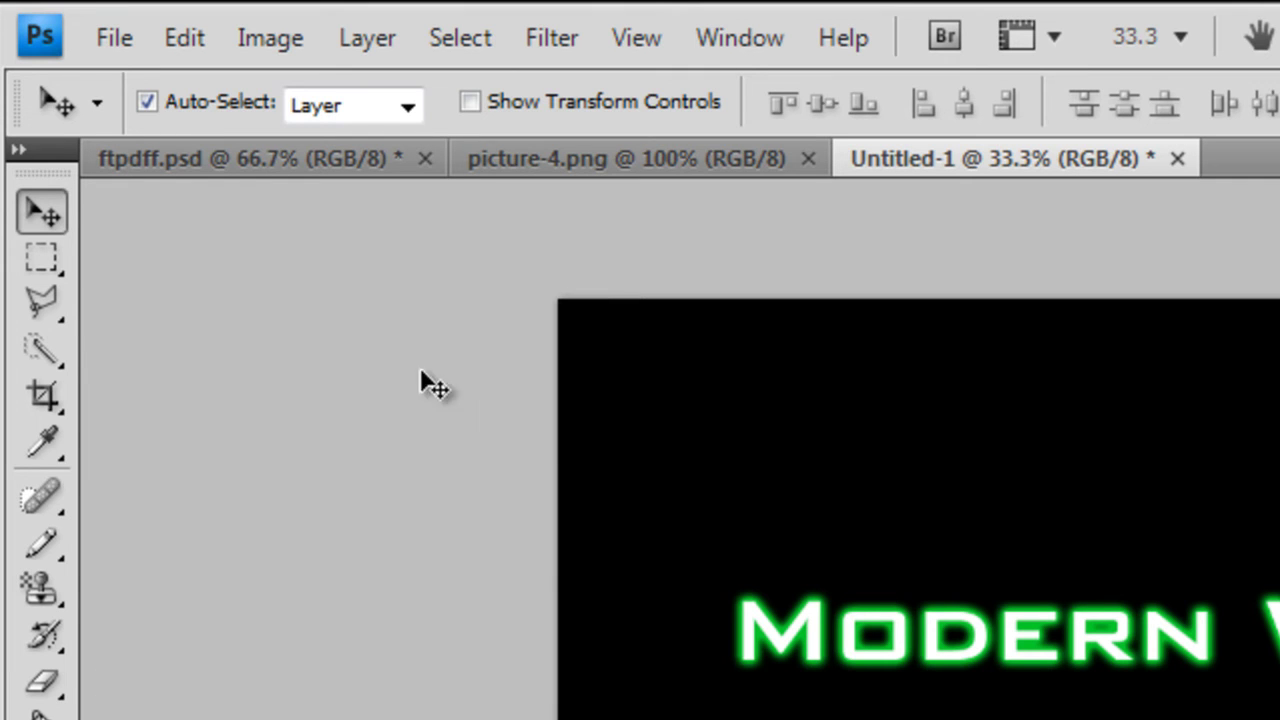
click(659, 157)
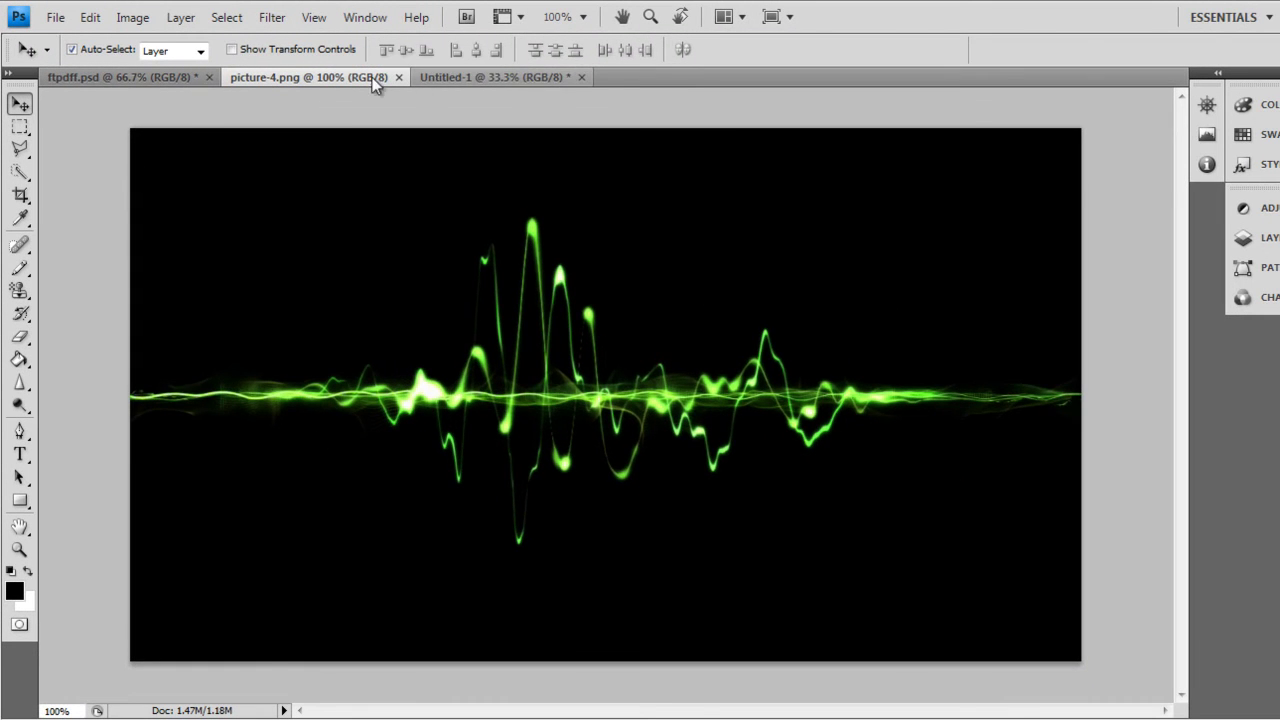
Step: Float picture-4.png, drag the waveform into Untitled-1 as a new layer, and minimize its window
click(430, 77)
click(291, 76)
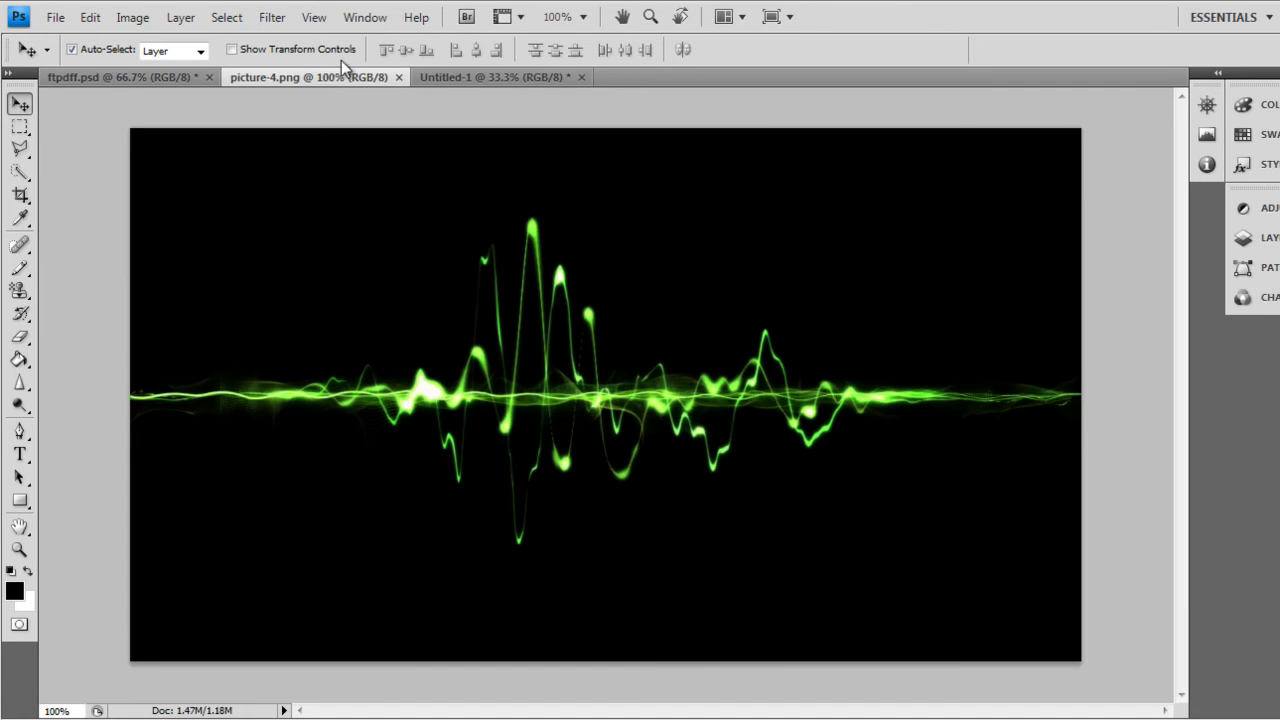
drag(310, 77, 460, 79)
drag(671, 138, 590, 140)
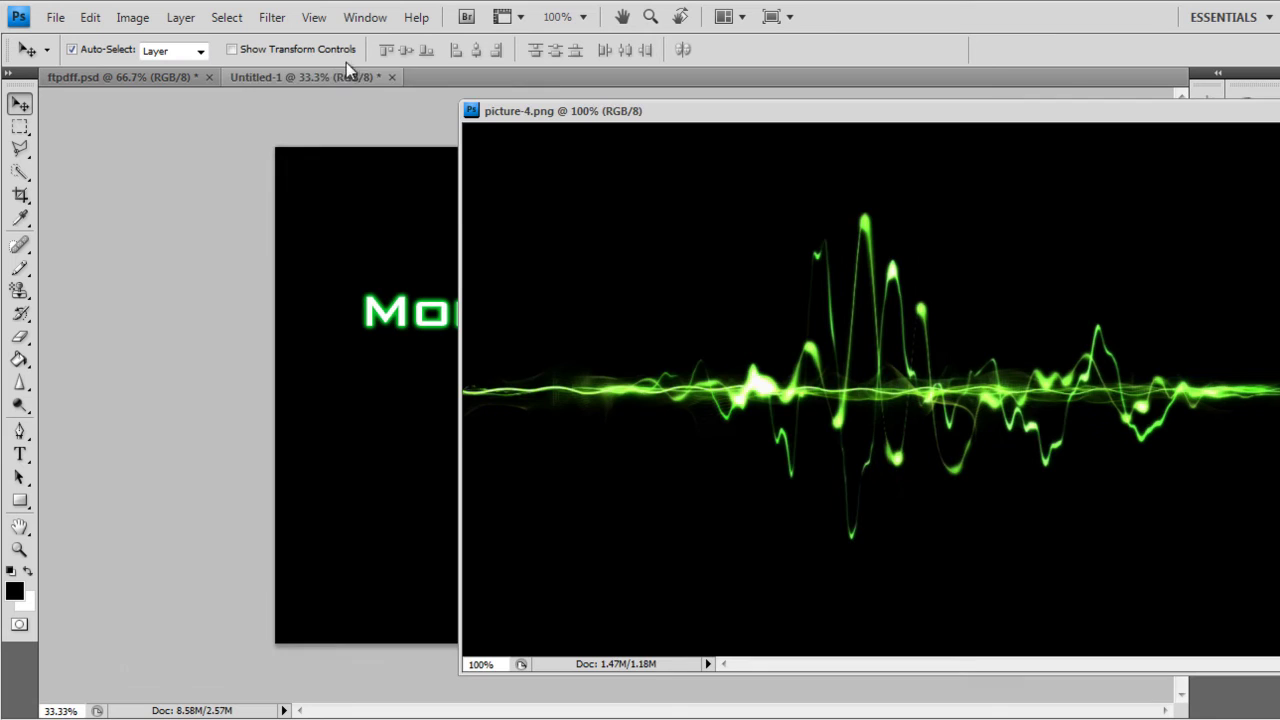
drag(754, 133, 945, 135)
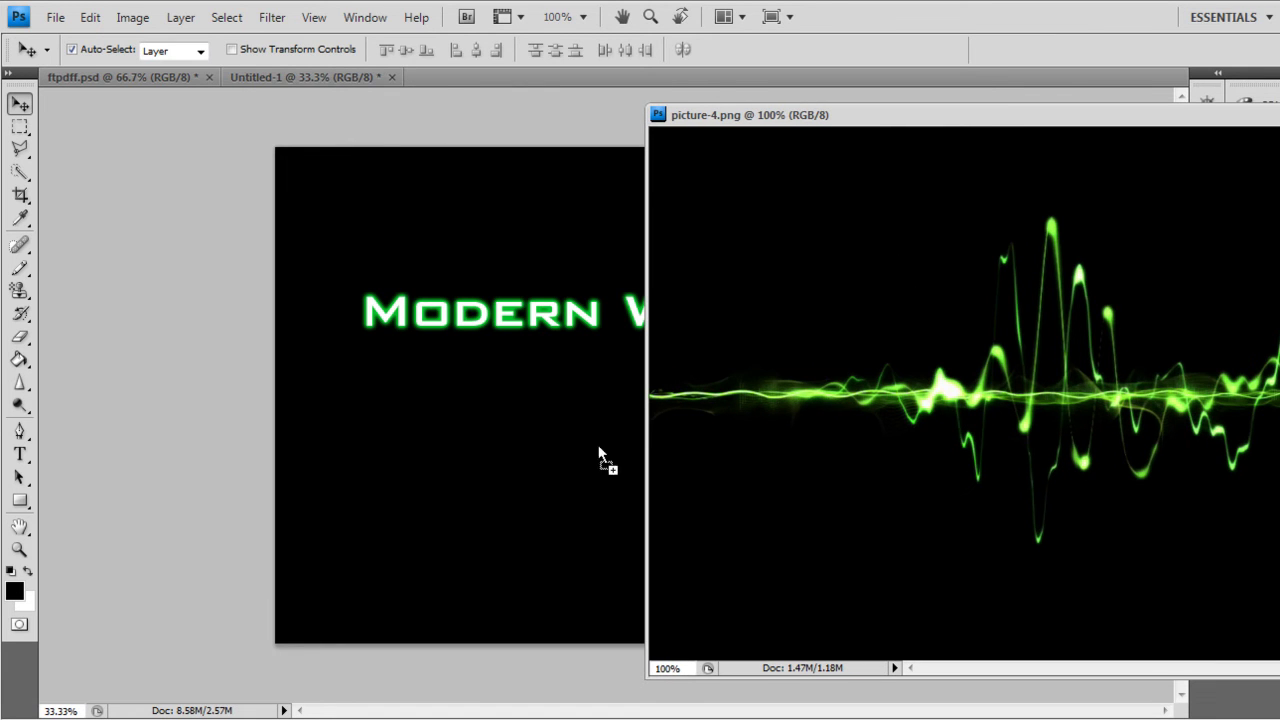
drag(410, 440, 440, 405)
drag(888, 123, 1100, 131)
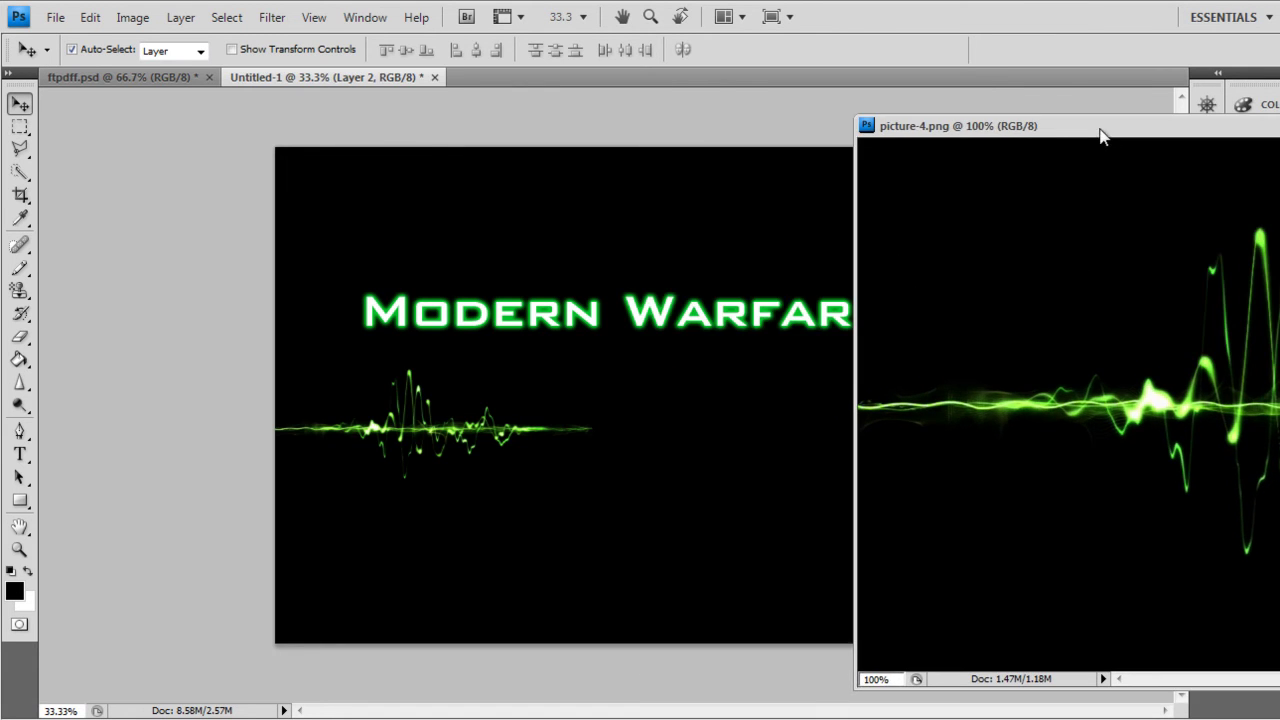
drag(862, 137, 355, 137)
click(1030, 129)
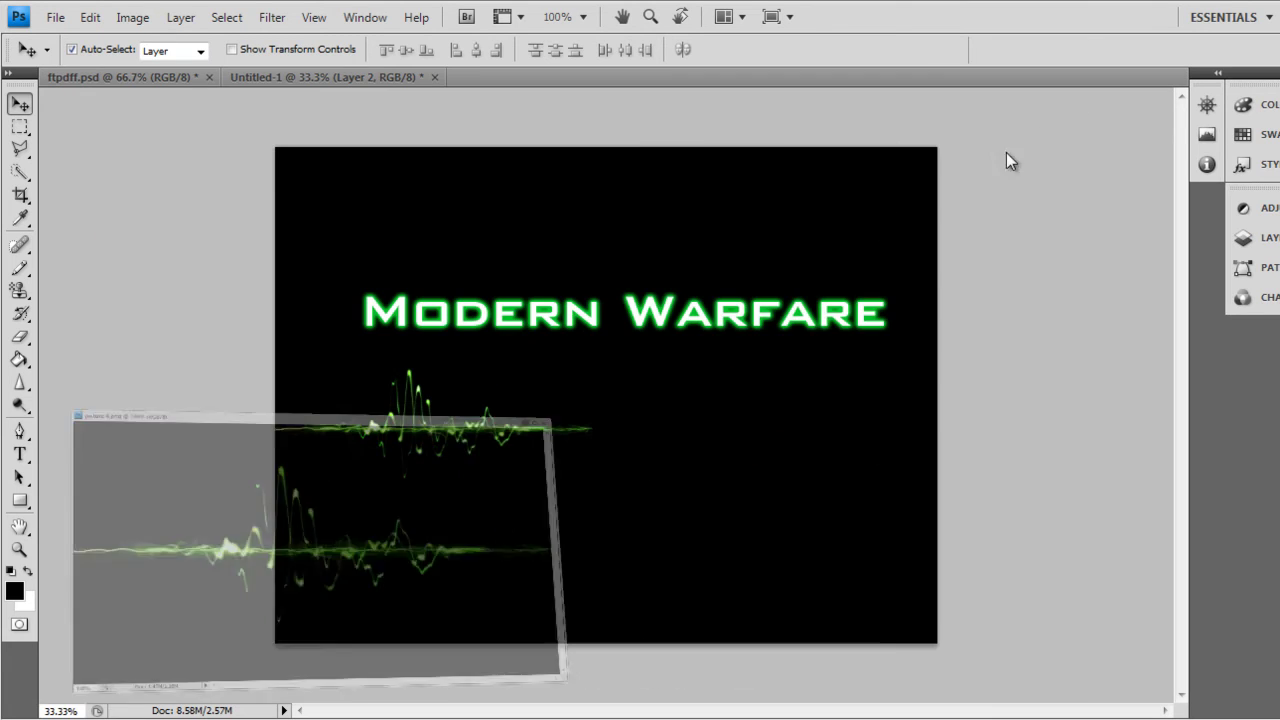
Step: Scale the waveform layer to 162.9% × 130.5% and move it up over the title
drag(513, 385, 680, 305)
drag(548, 483, 472, 601)
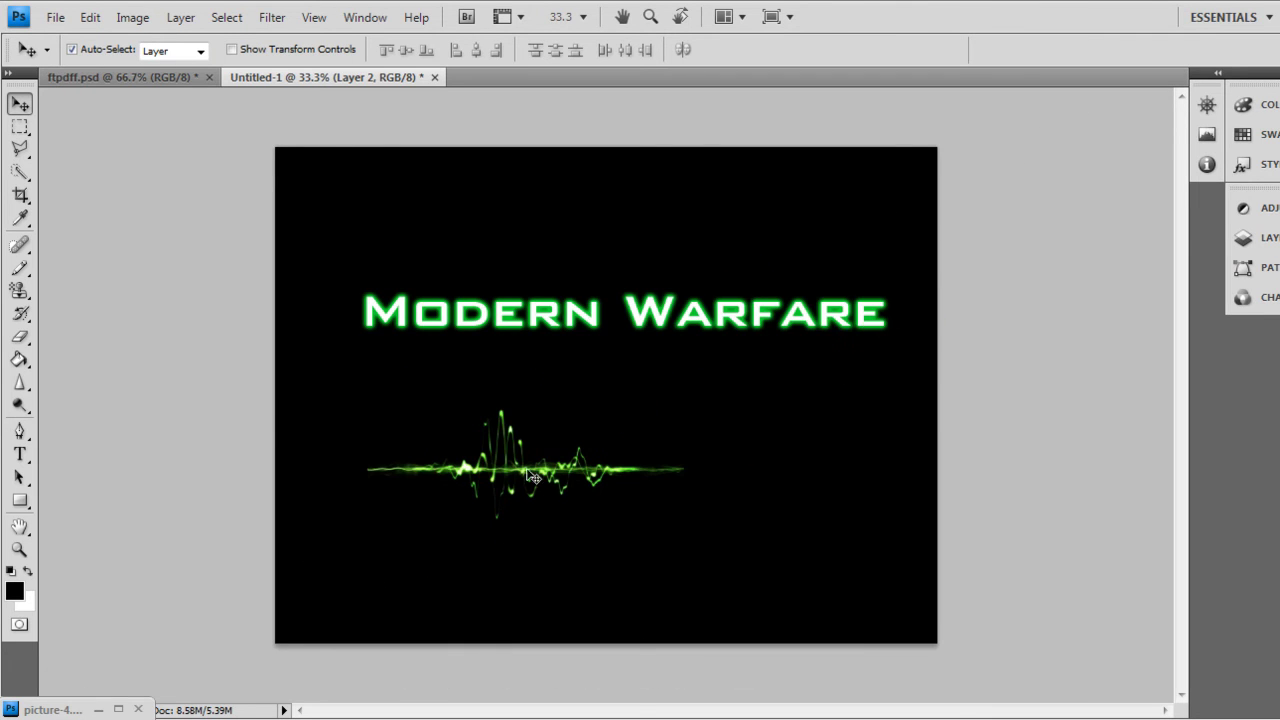
key(ctrl+t)
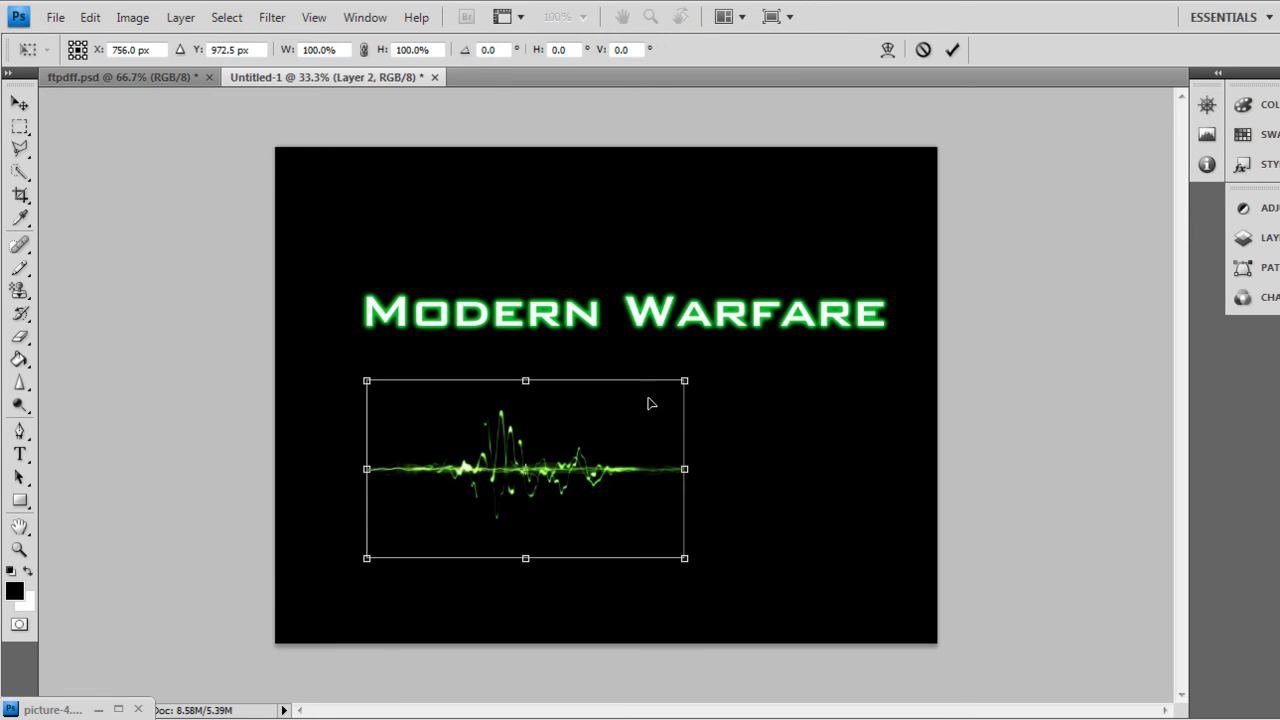
drag(689, 384, 873, 325)
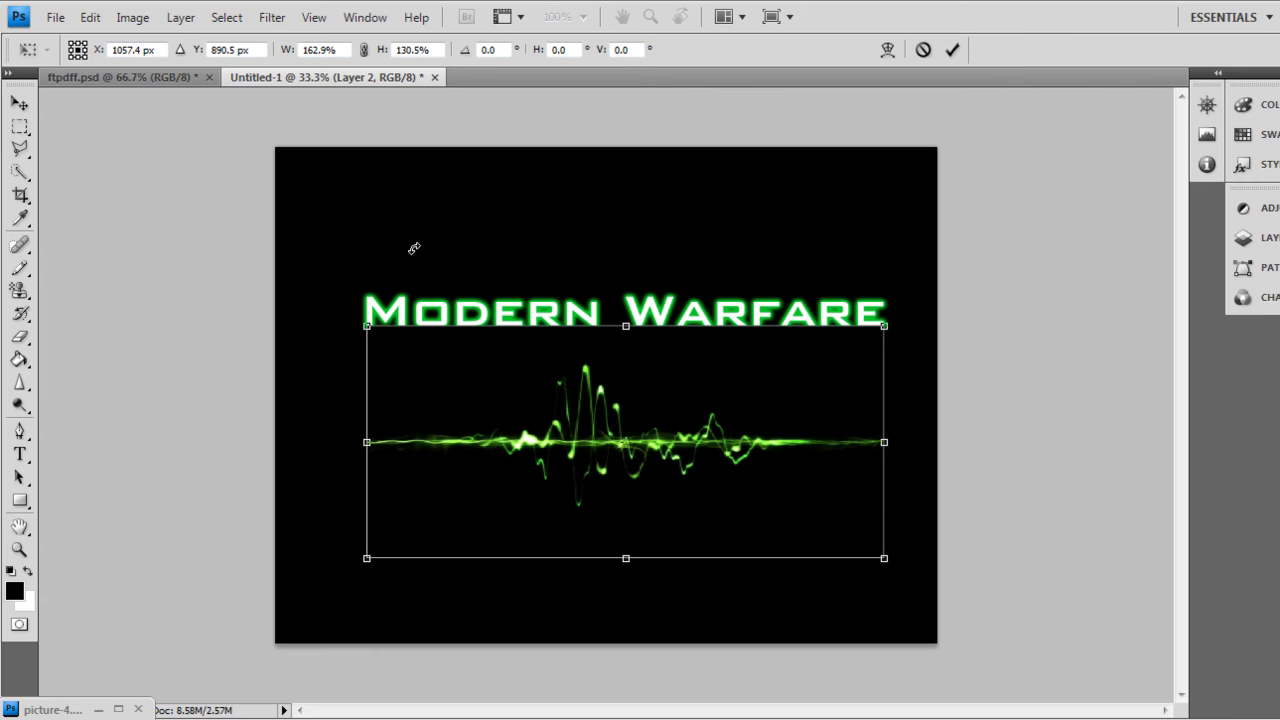
click(20, 103)
click(490, 269)
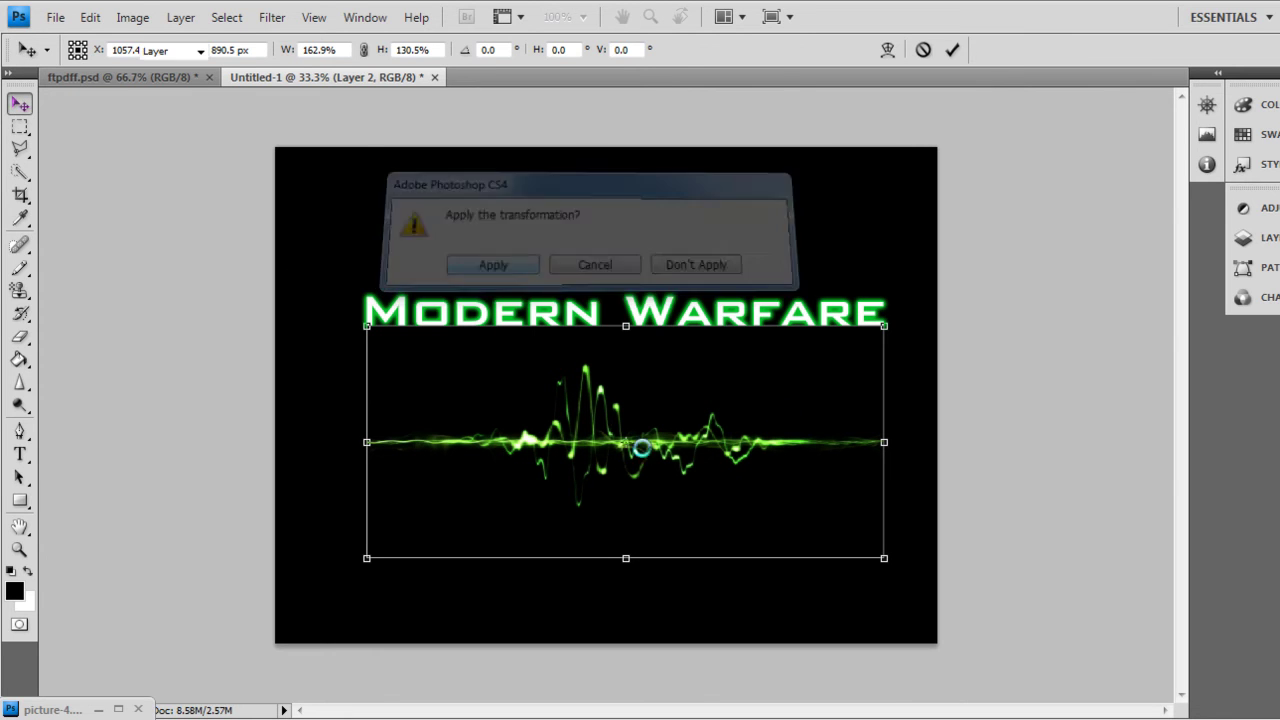
drag(592, 453, 597, 324)
Step: Set Layer 2 to Screen blending and shift the waveform about 90 px right
click(1258, 239)
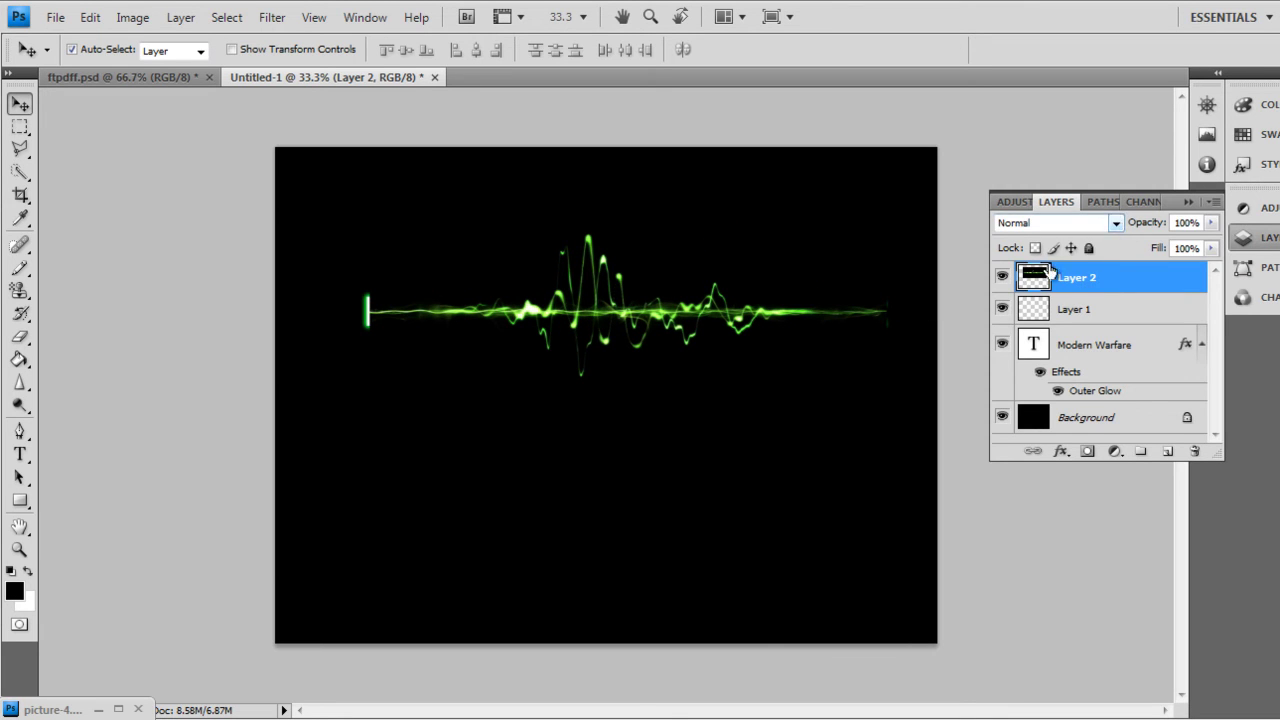
click(1116, 224)
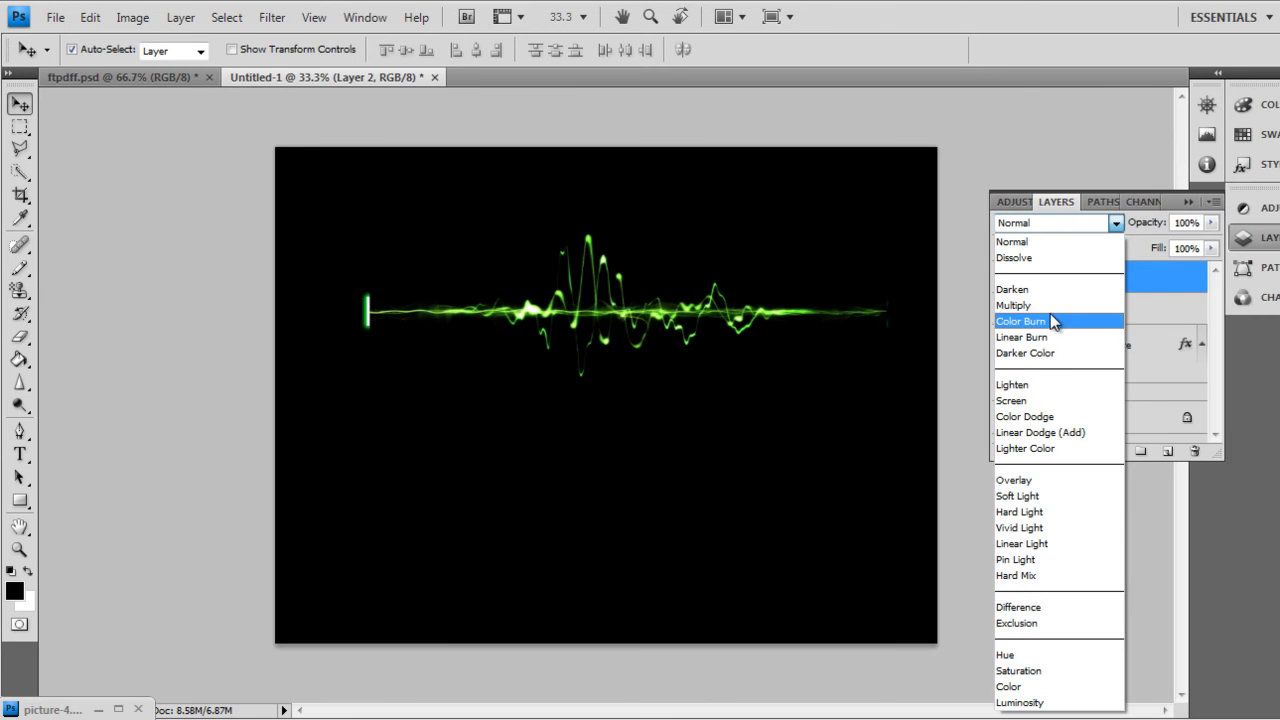
click(1014, 400)
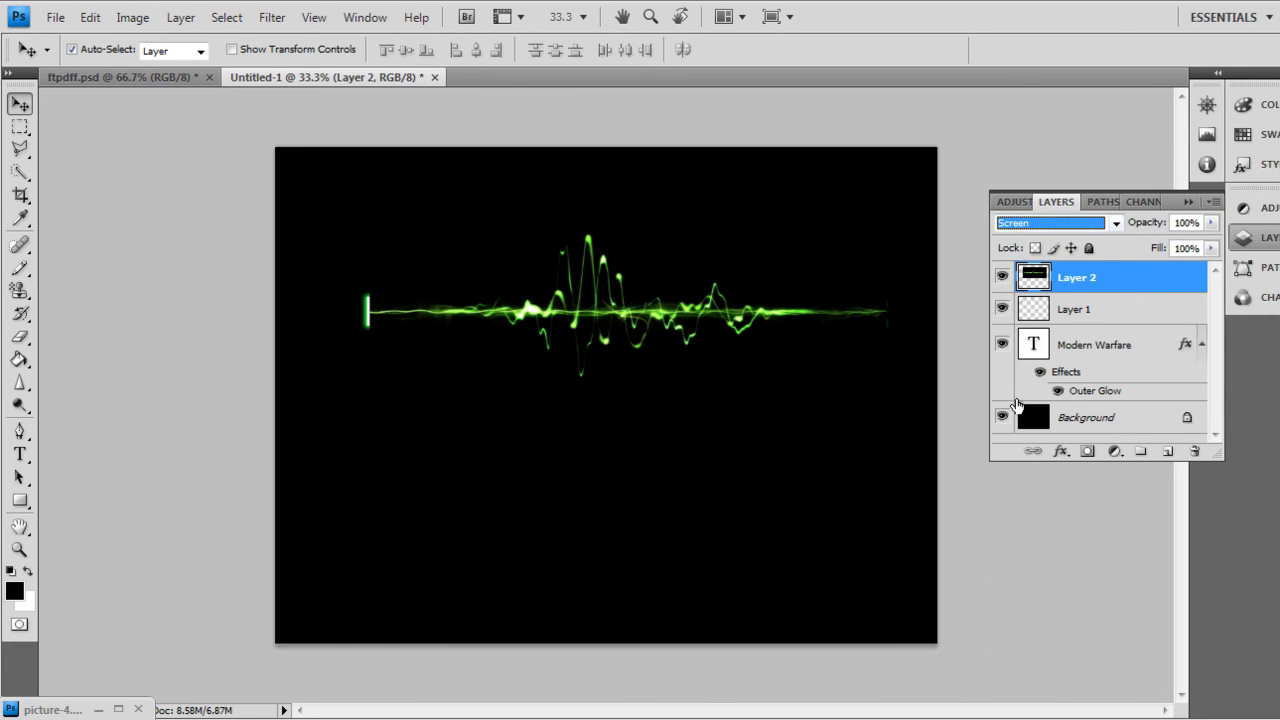
click(1188, 202)
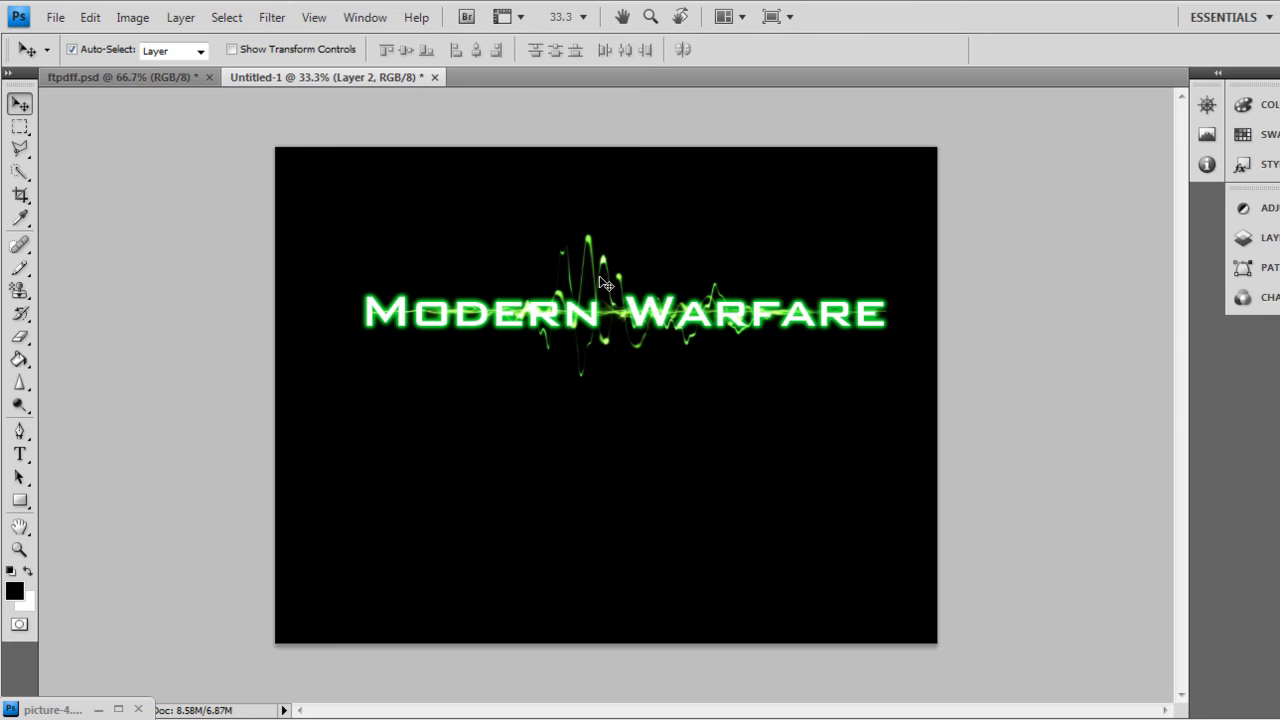
drag(592, 260, 686, 261)
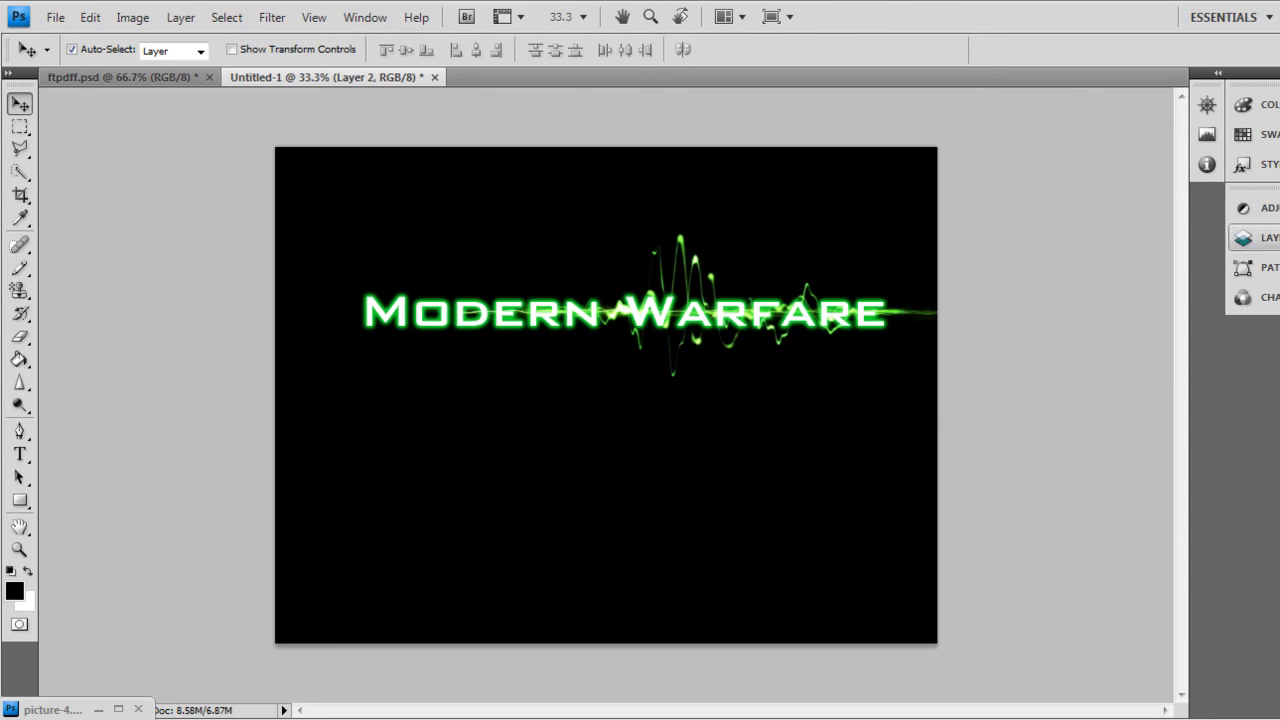
Step: Duplicate Layer 2 to create a waveform copy
click(1243, 237)
right_click(1100, 282)
click(1180, 326)
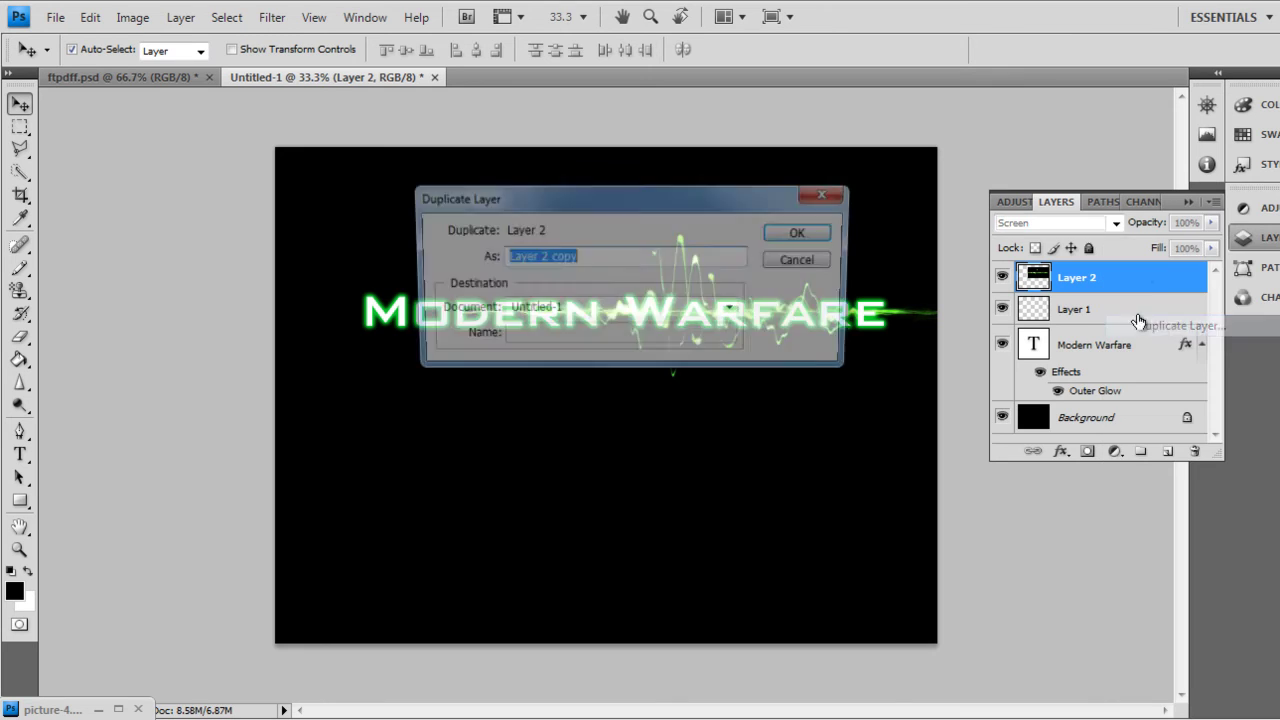
click(775, 233)
click(1187, 203)
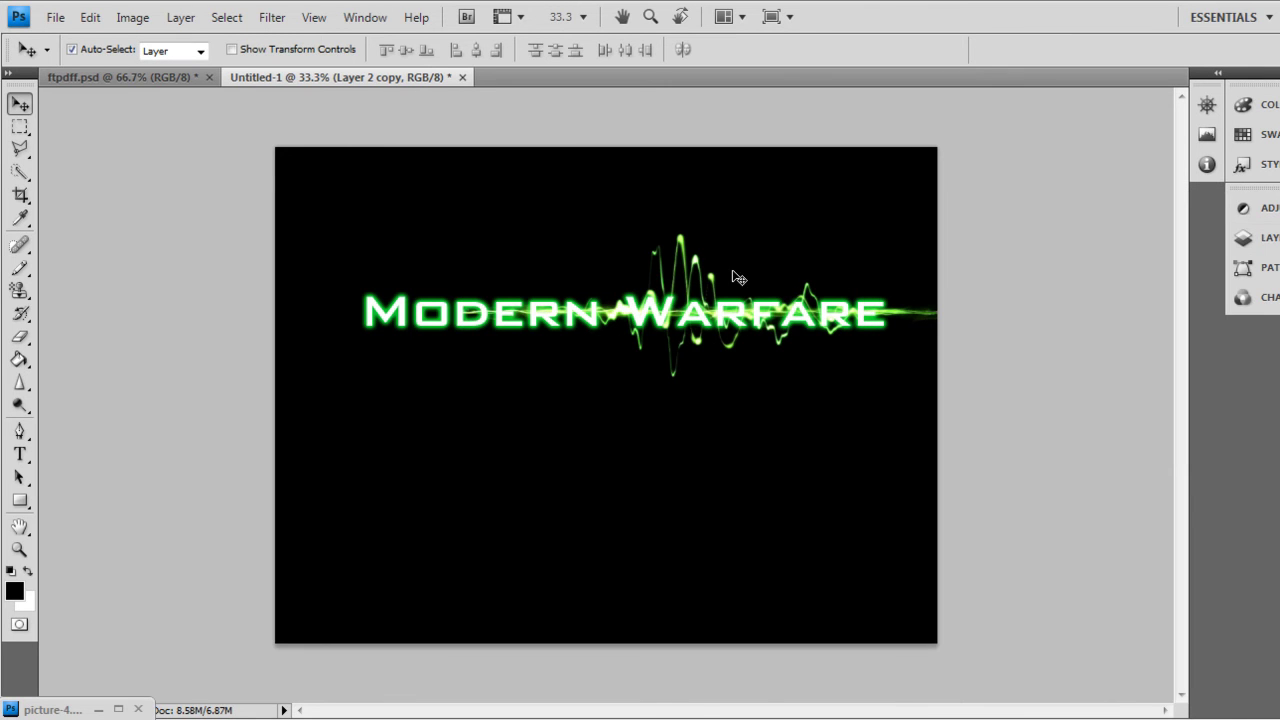
Step: Flip the waveform copy upside down with Free Transform and move it behind the title's left part
drag(518, 273, 507, 270)
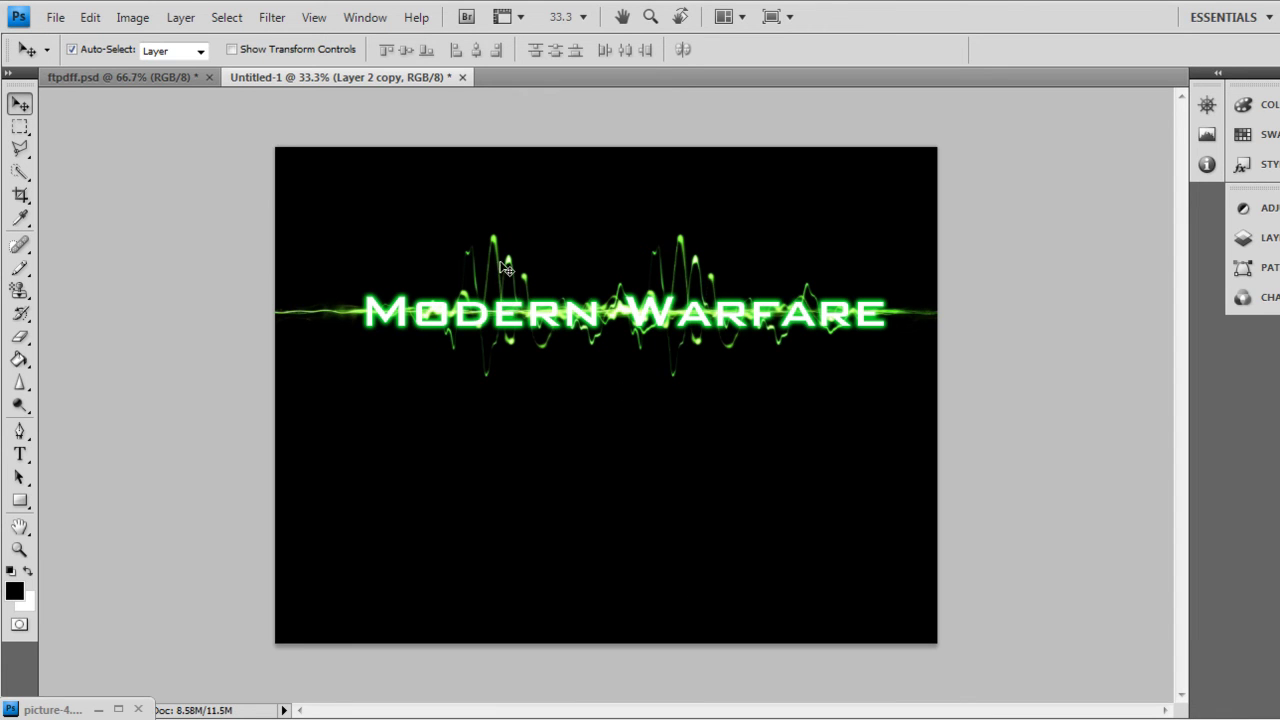
drag(503, 258, 418, 359)
key(ctrl+t)
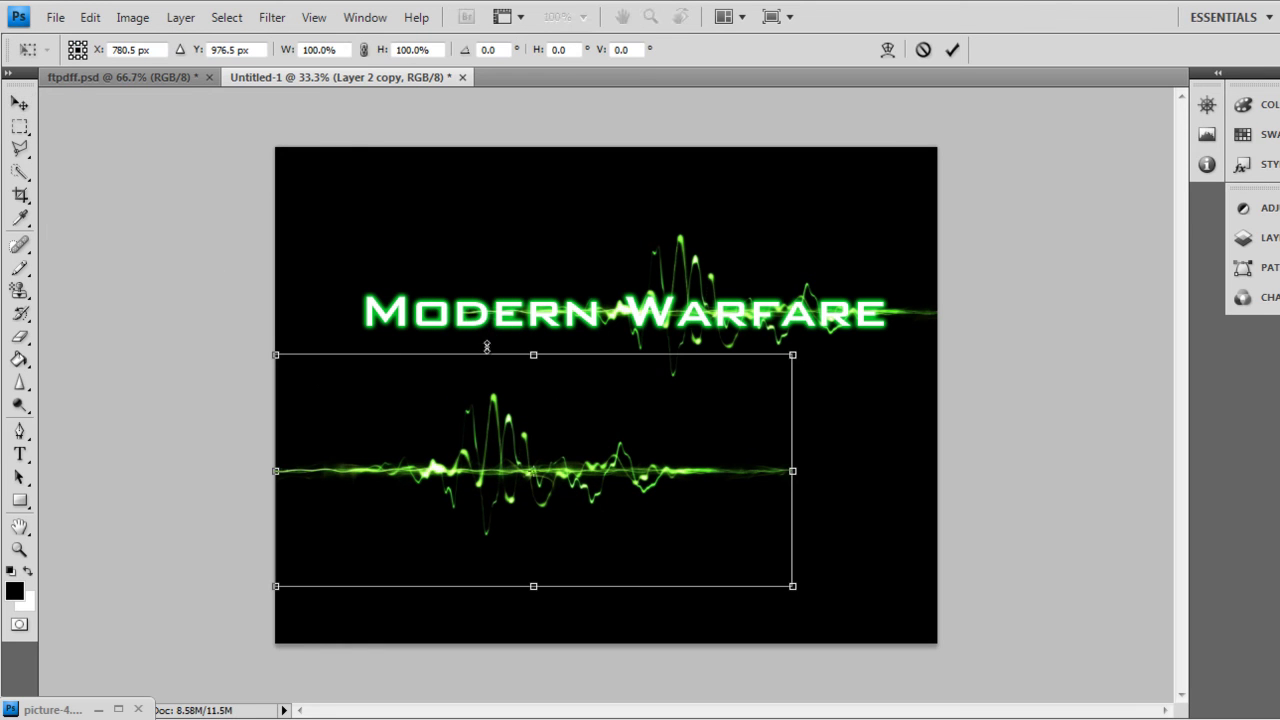
drag(534, 355, 533, 513)
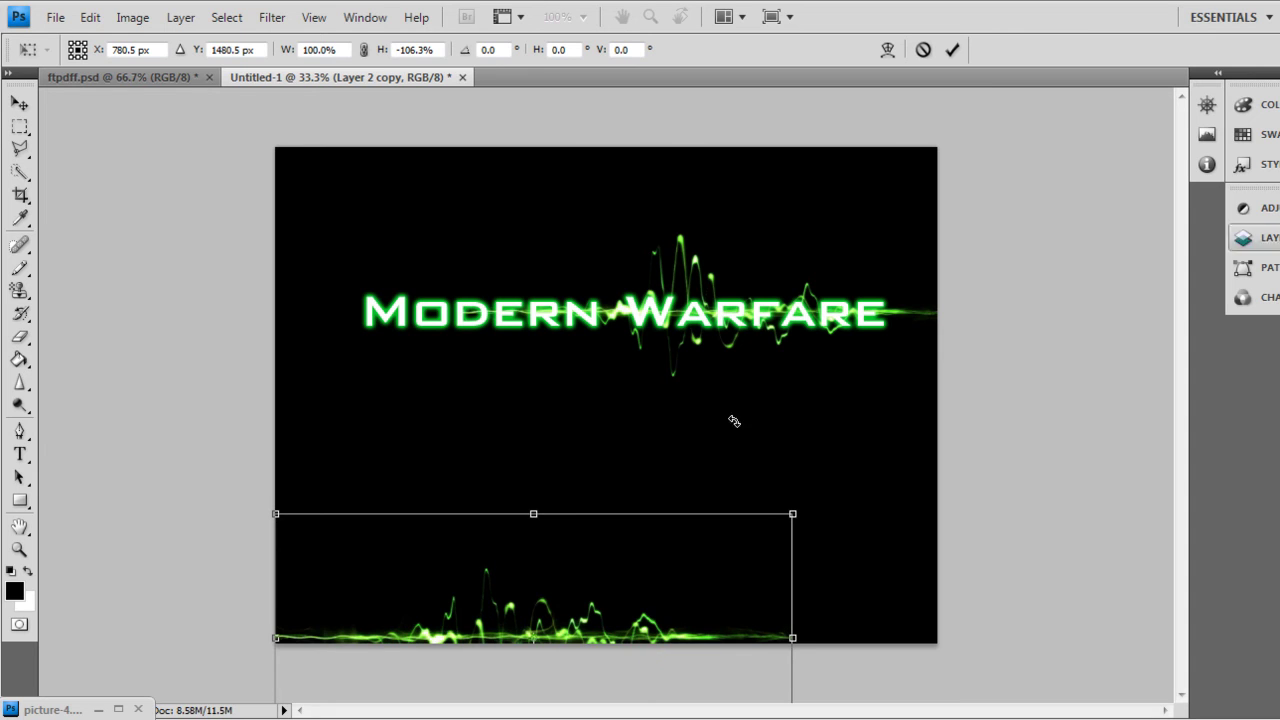
click(19, 103)
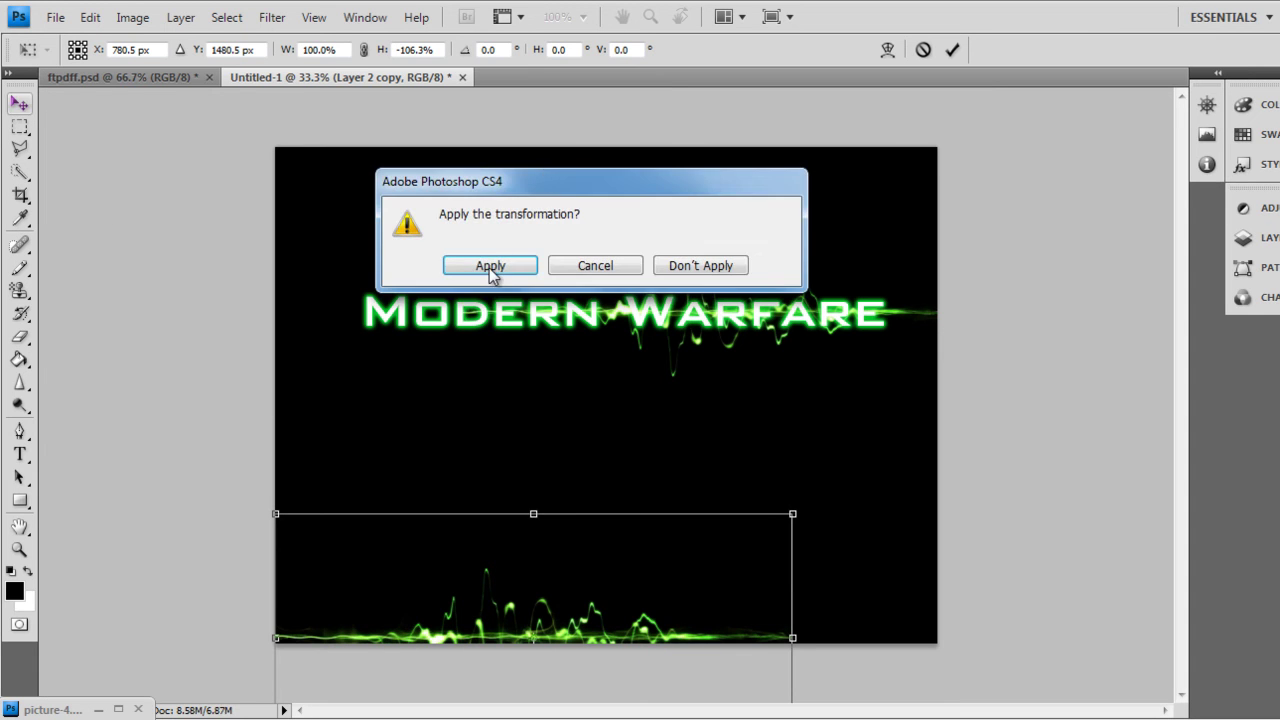
click(489, 268)
drag(500, 594, 474, 293)
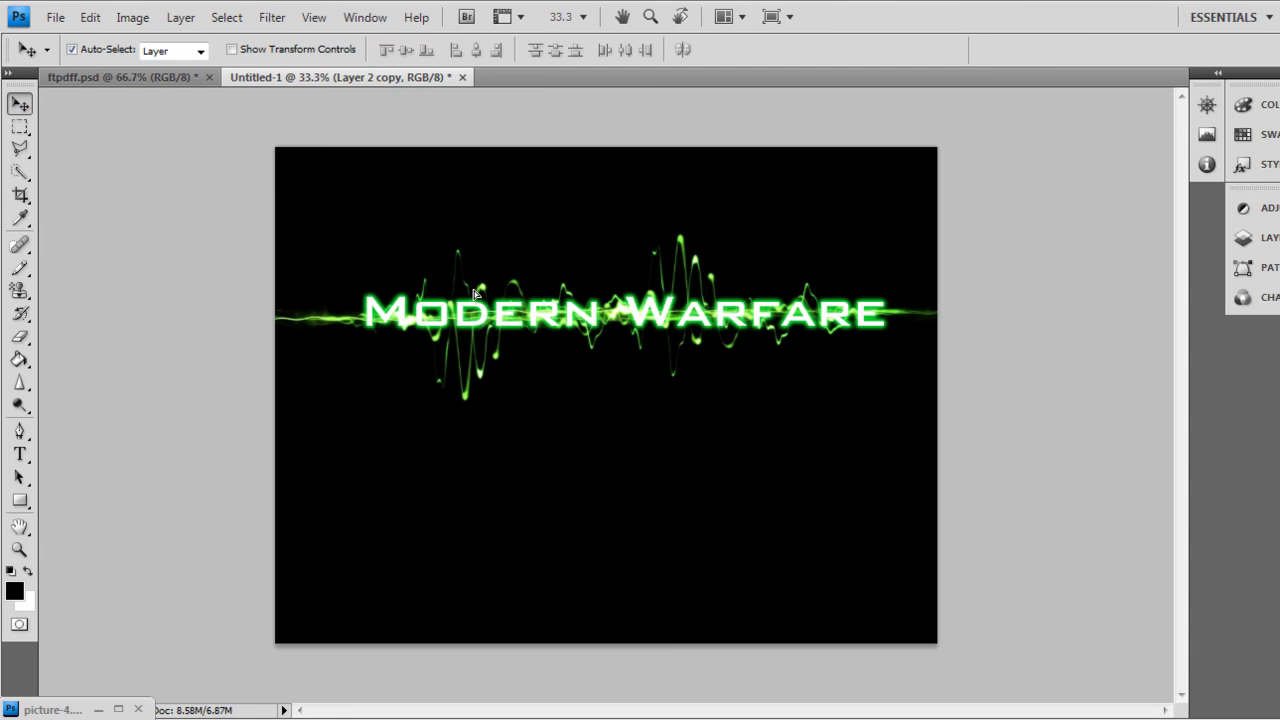
Step: Delete Layer 1 and add a new empty Layer 3
click(691, 512)
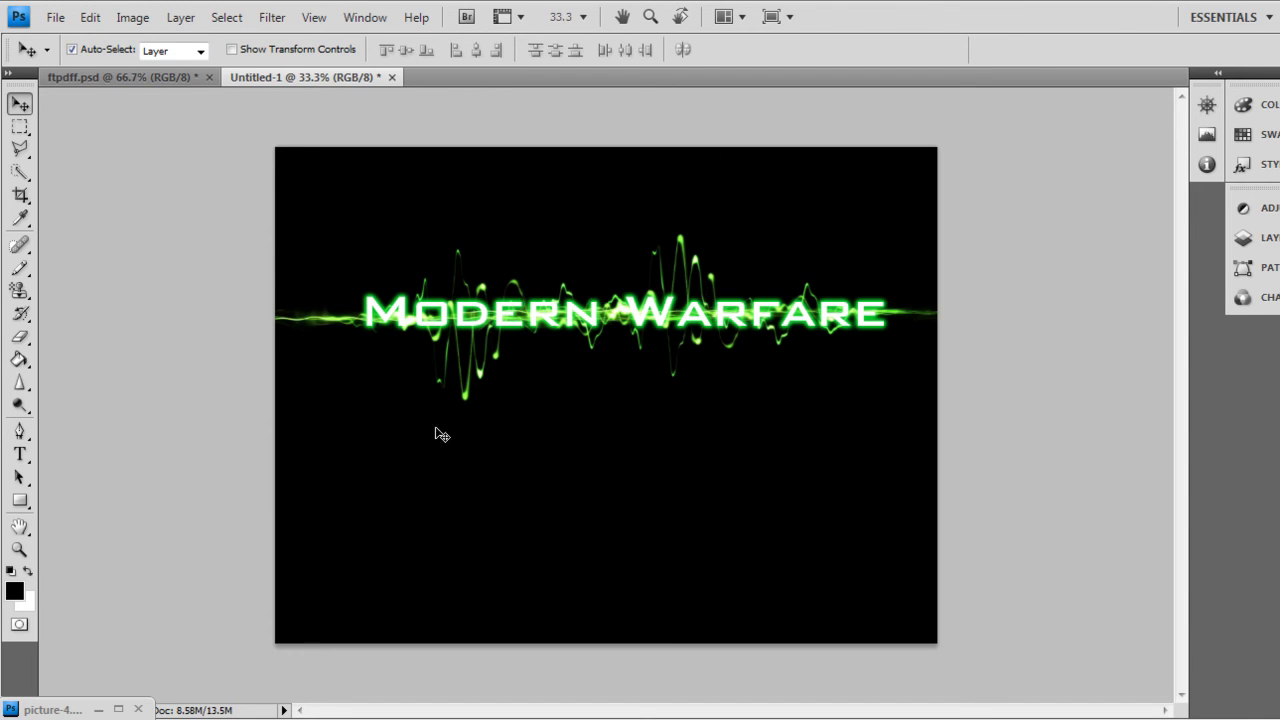
click(19, 291)
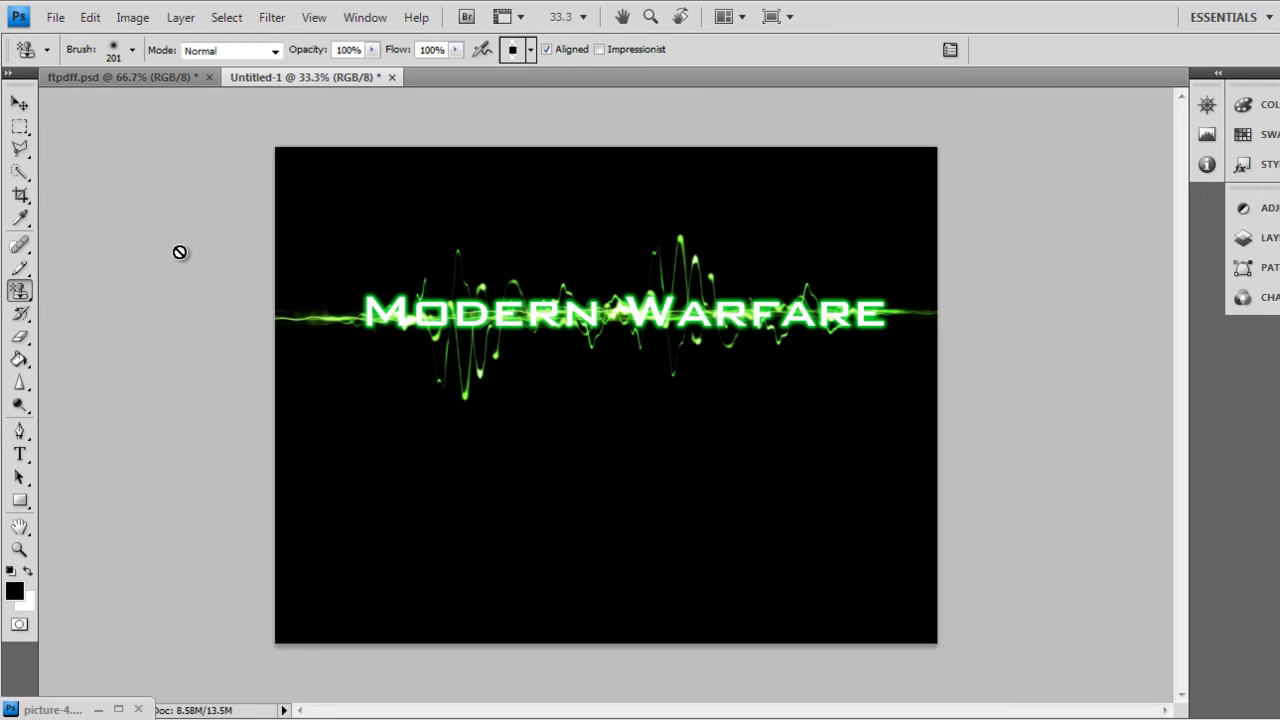
click(1250, 237)
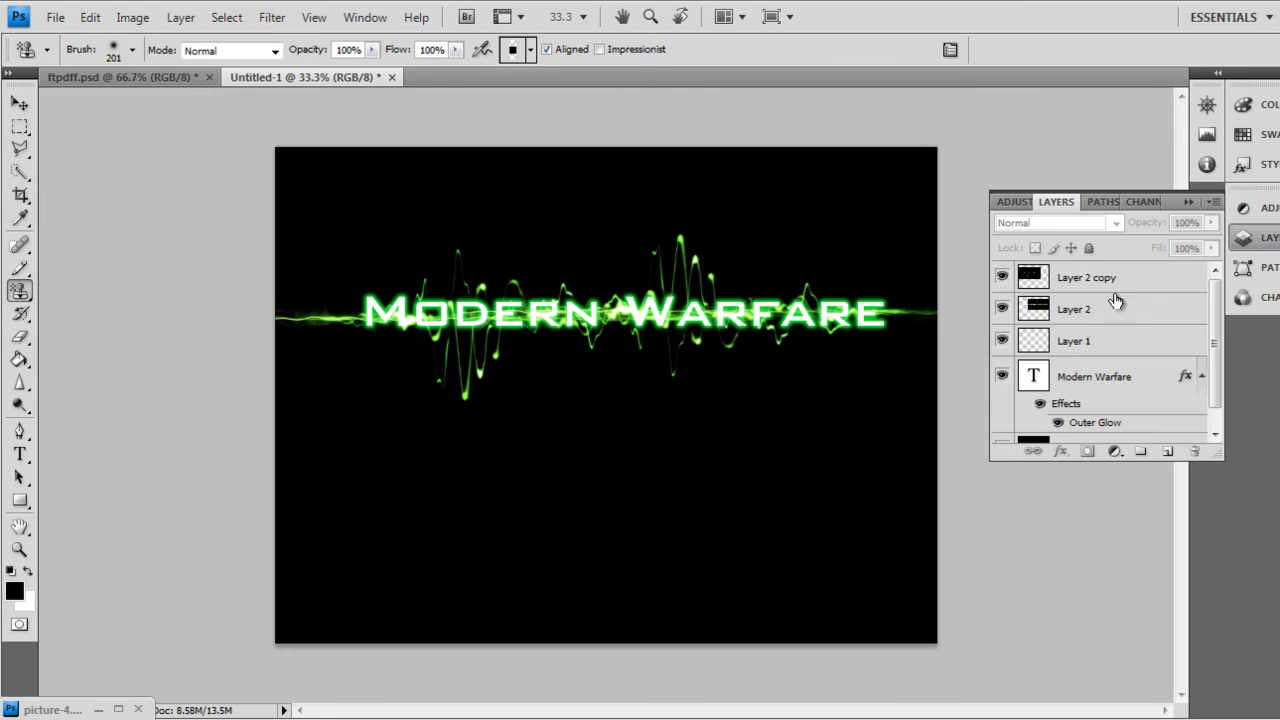
click(1060, 350)
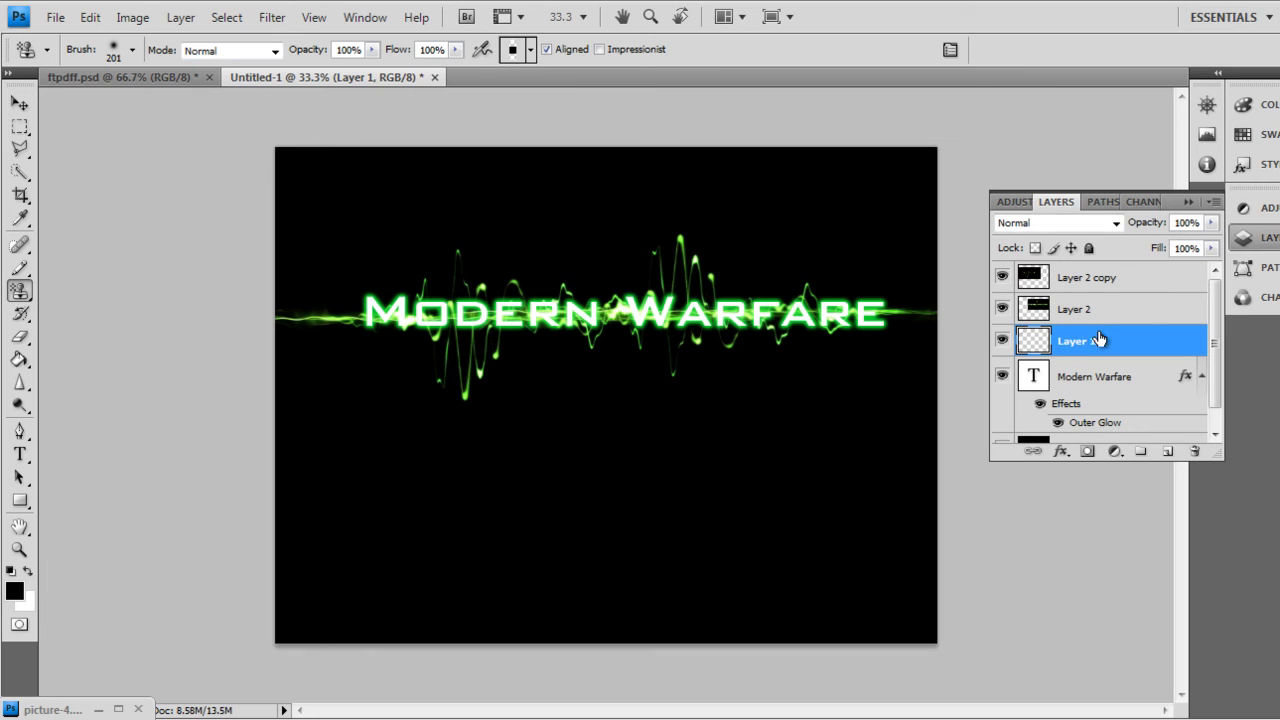
key(Delete)
click(1175, 458)
Step: Paint a grey pattern over the MO letters, then undo it
click(509, 54)
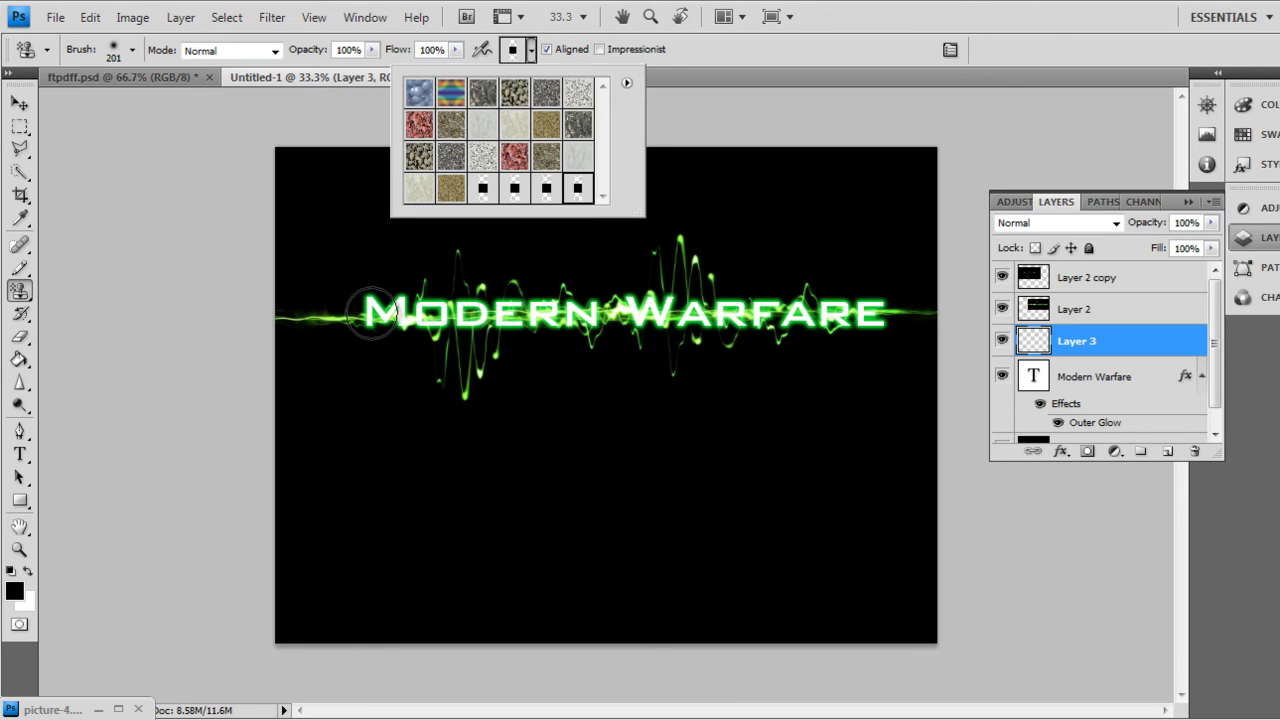
mouse_move(372, 315)
mouse_down()
mouse_move(485, 312)
mouse_move(318, 310)
mouse_move(452, 301)
mouse_up()
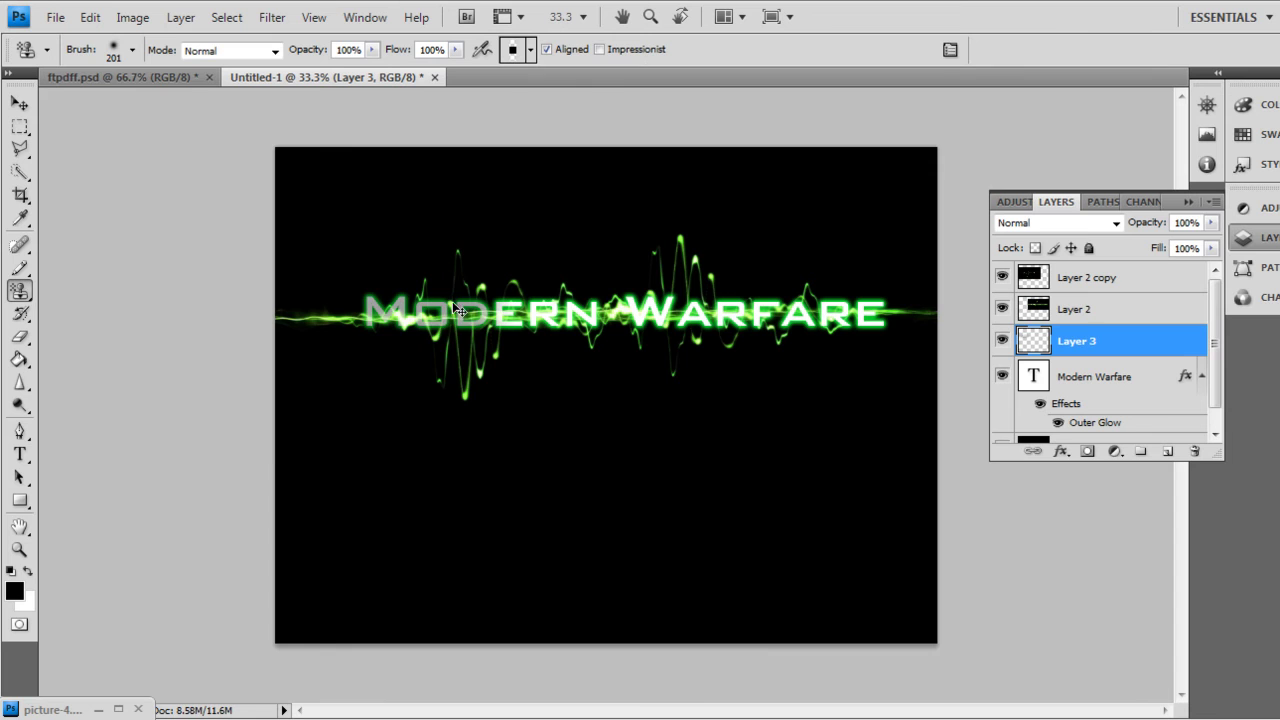
key(ctrl+z)
key(ctrl+z)
key(ctrl+z)
click(1190, 202)
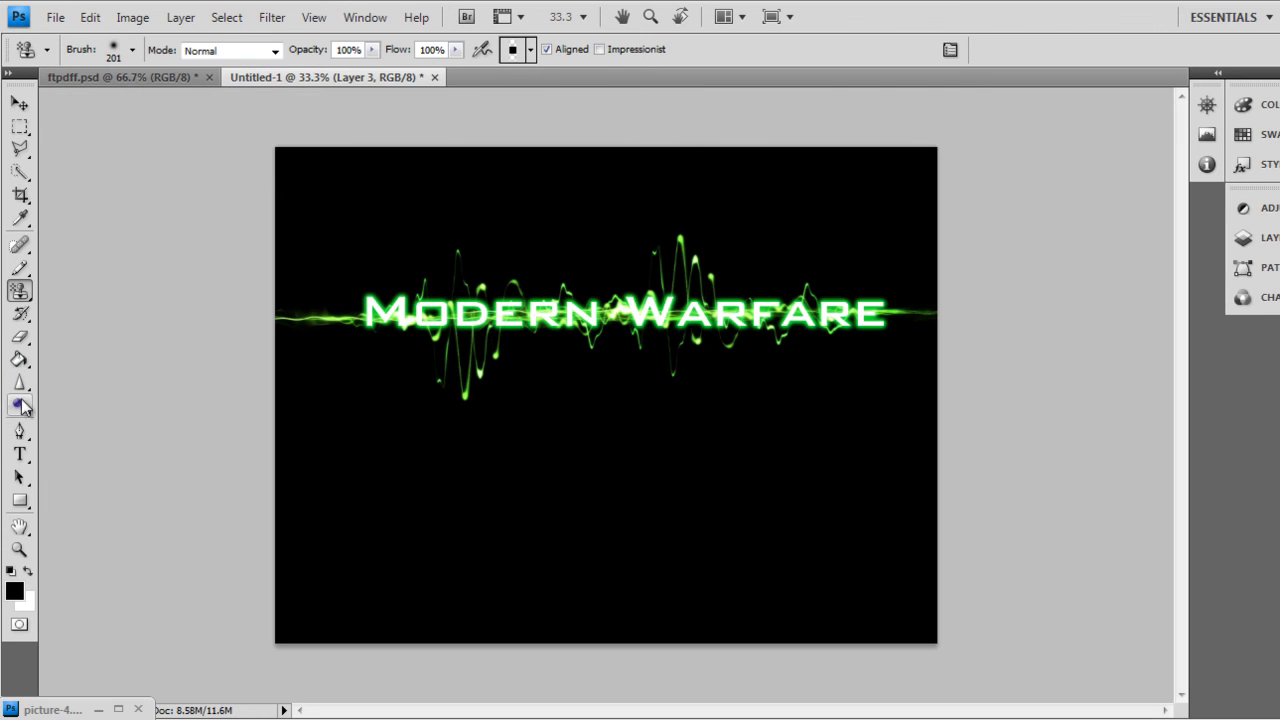
Step: Type a '2' below the title's right end and colour it black (#000000)
click(19, 454)
click(792, 469)
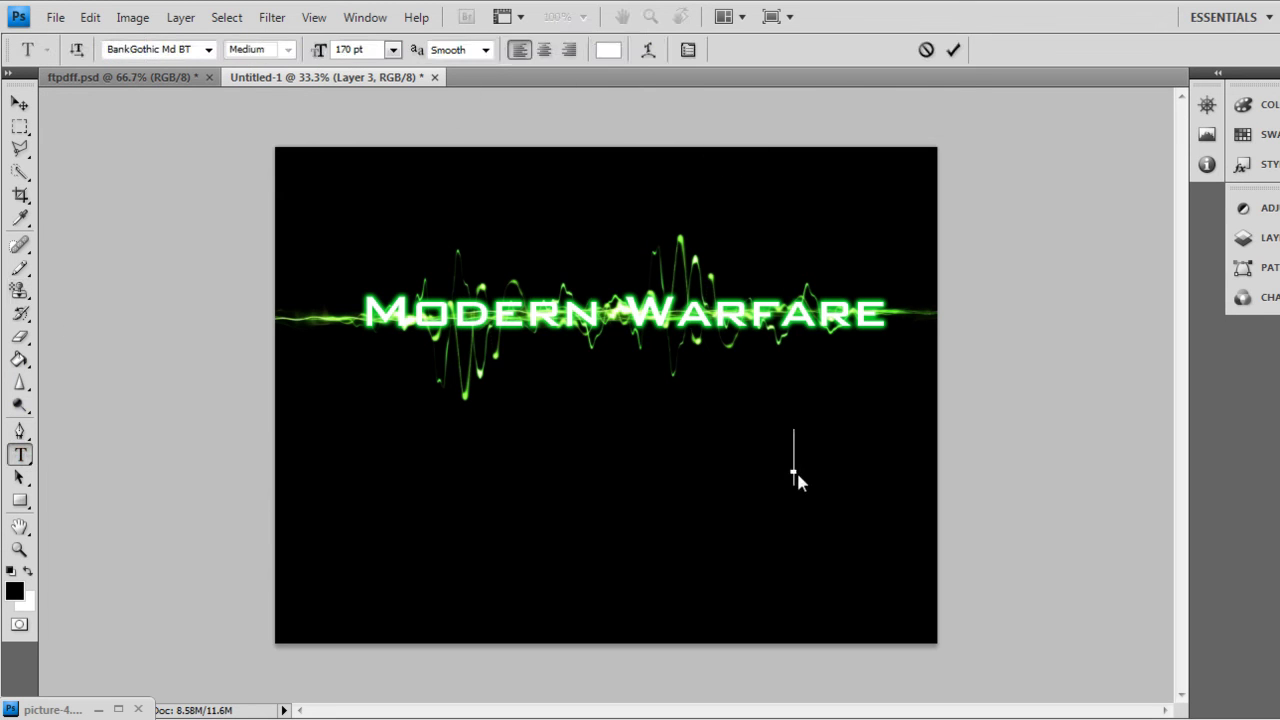
text(2)
drag(836, 462, 710, 421)
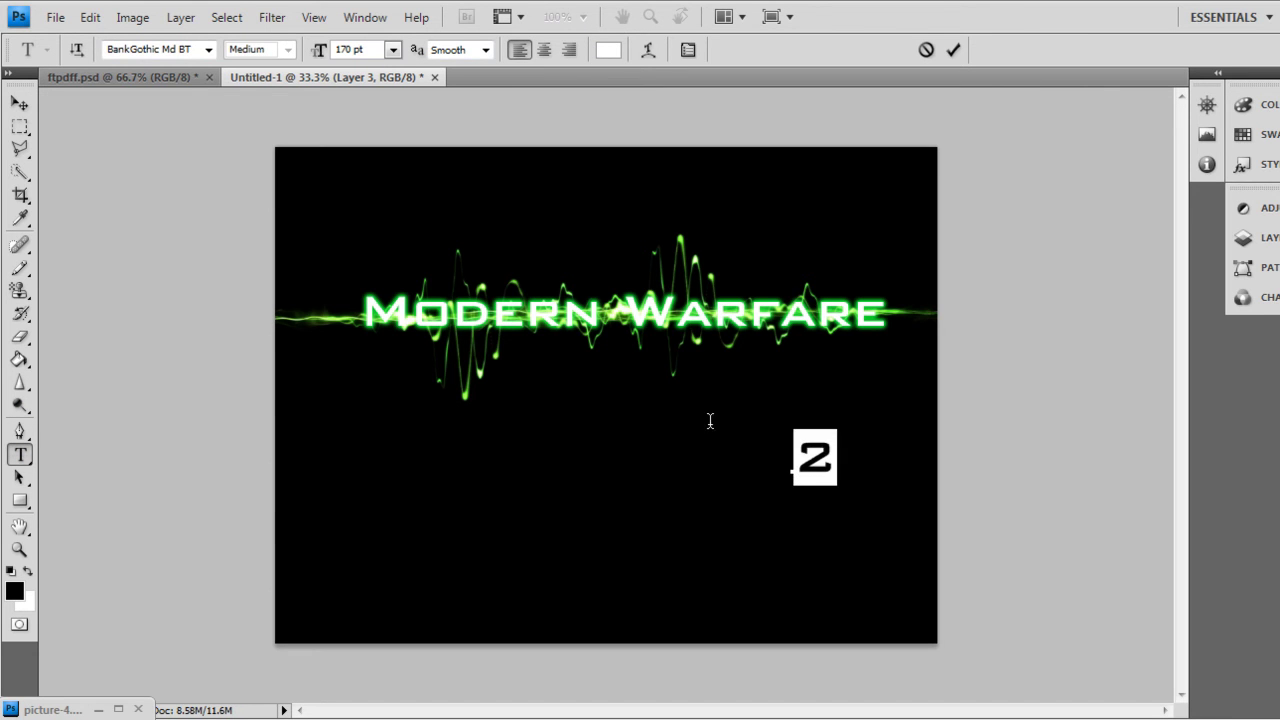
click(608, 50)
click(908, 360)
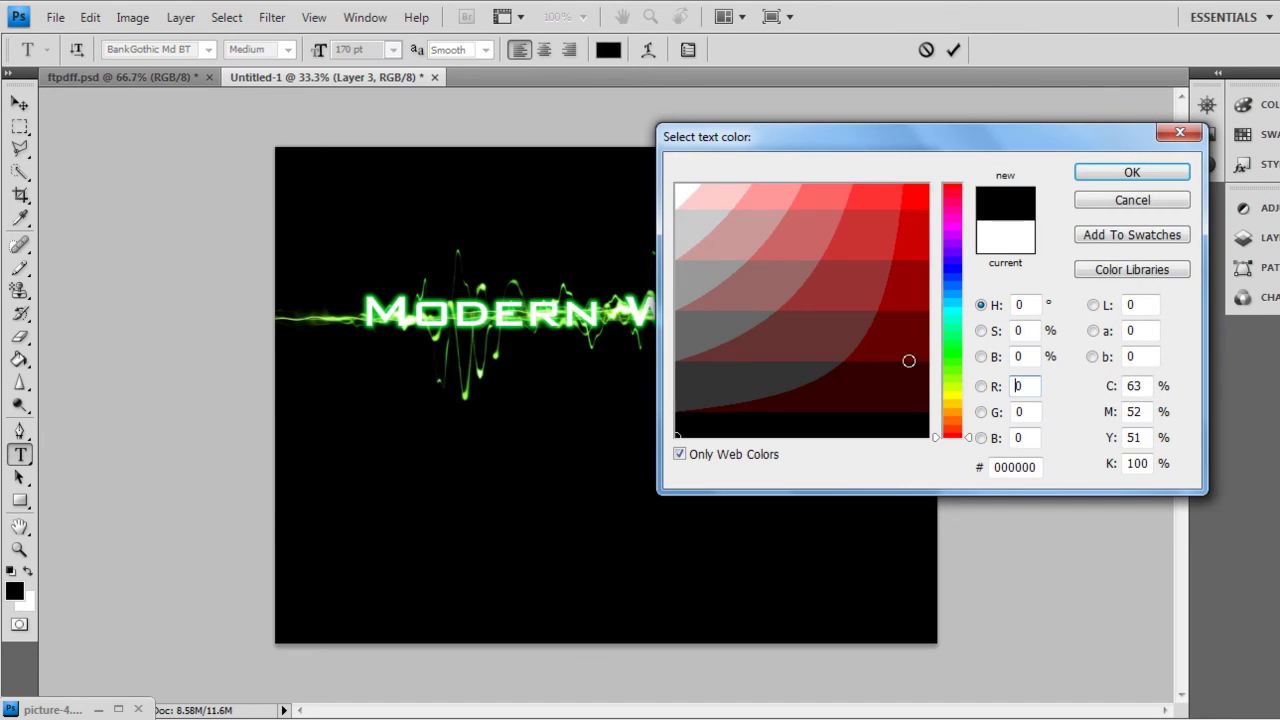
click(1131, 174)
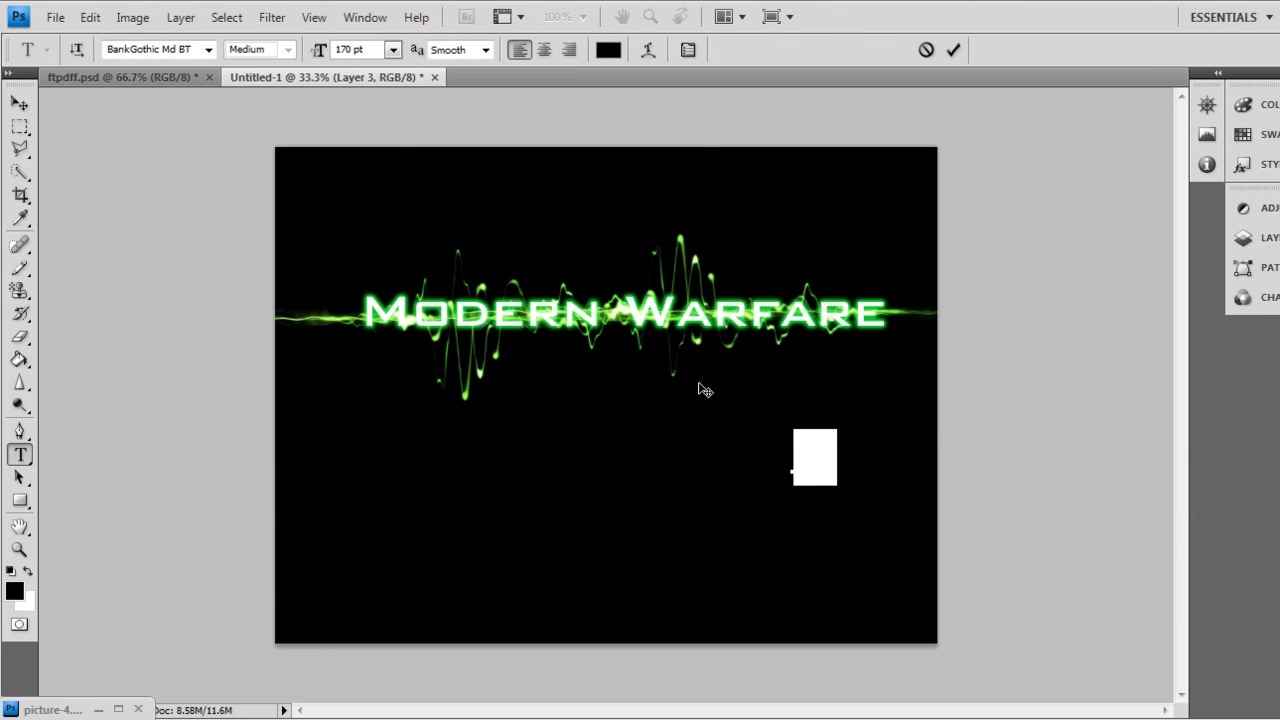
Step: Set the 2's font to DepotTrapharet
click(207, 49)
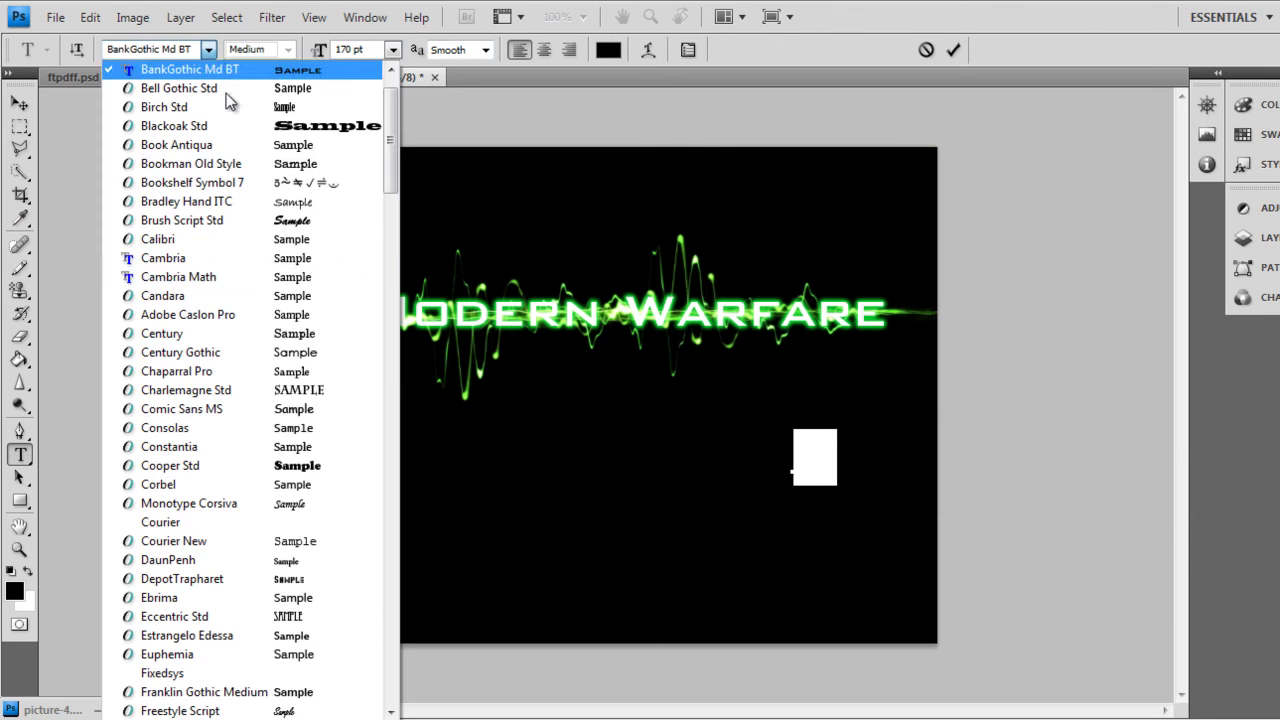
scroll(270, 340, up, 1)
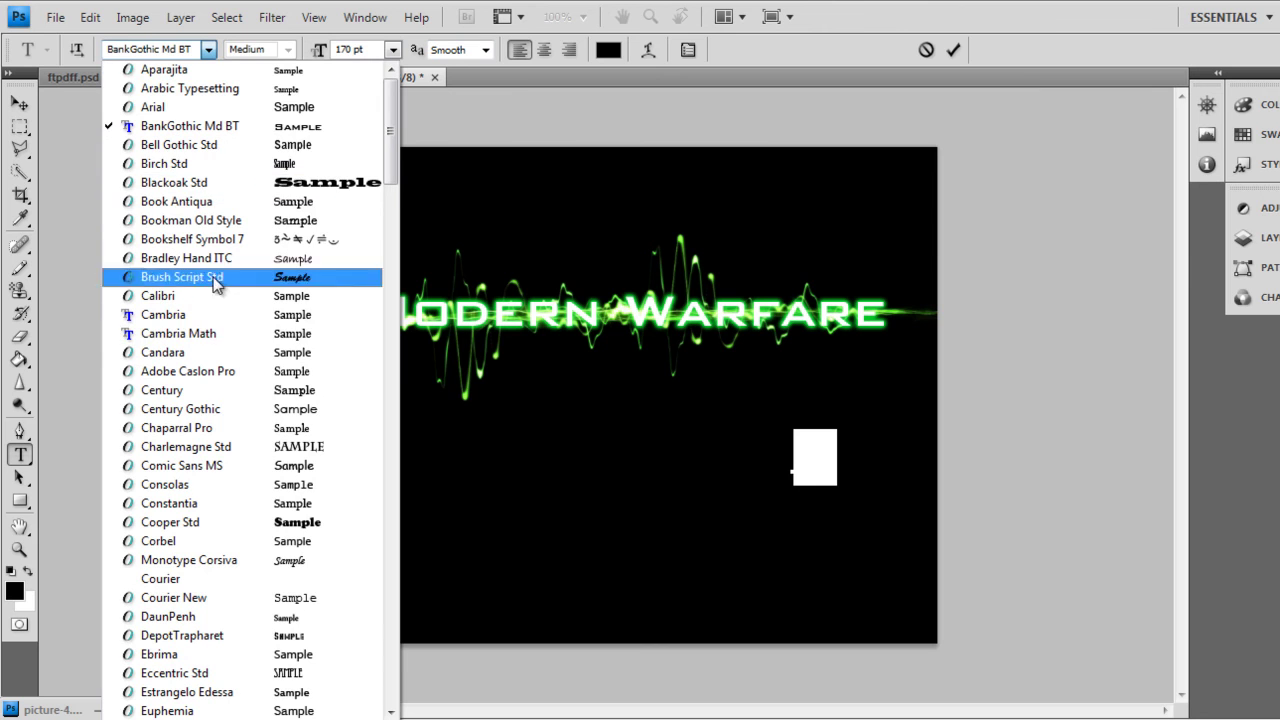
scroll(213, 340, down, 6)
scroll(213, 340, down, 4)
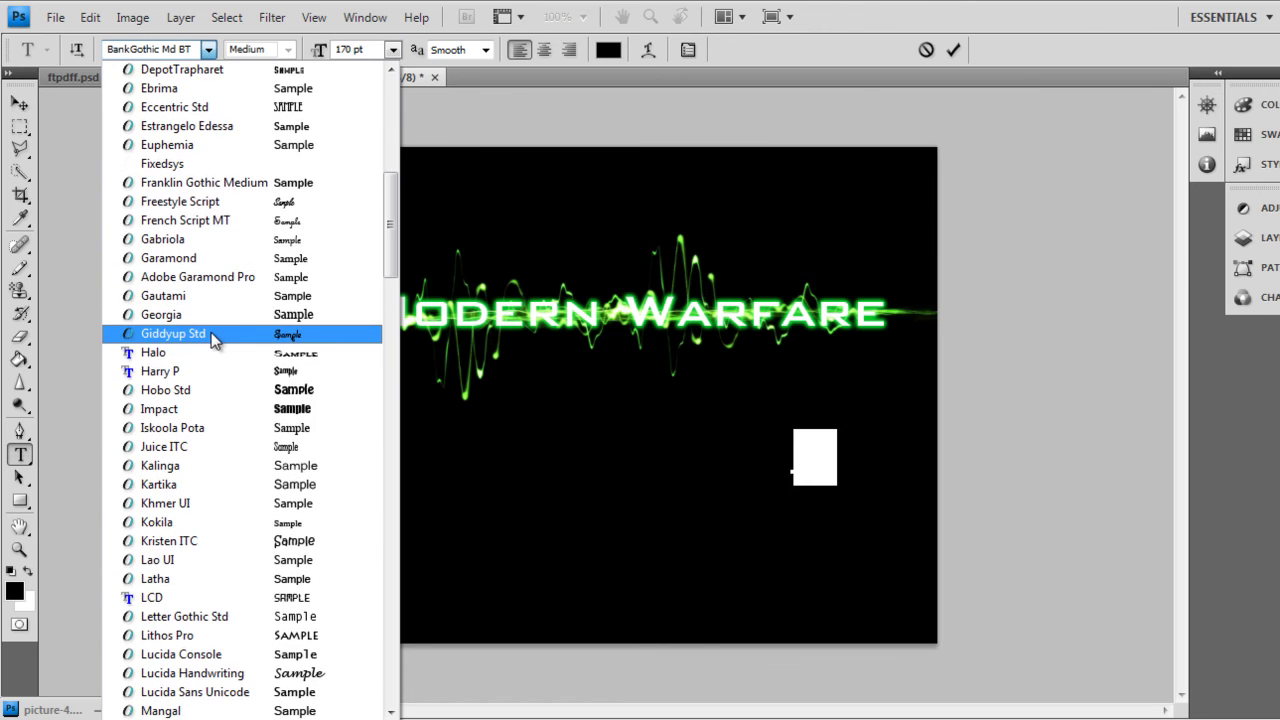
scroll(213, 340, up, 3)
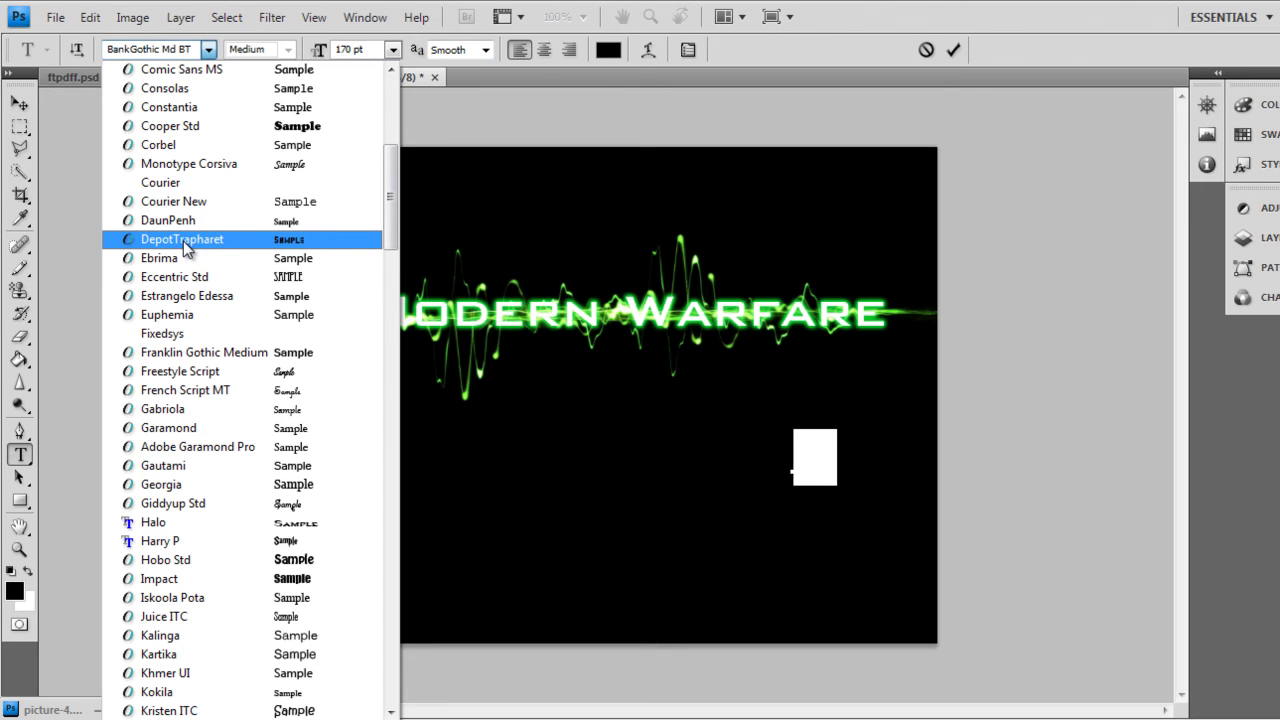
click(183, 241)
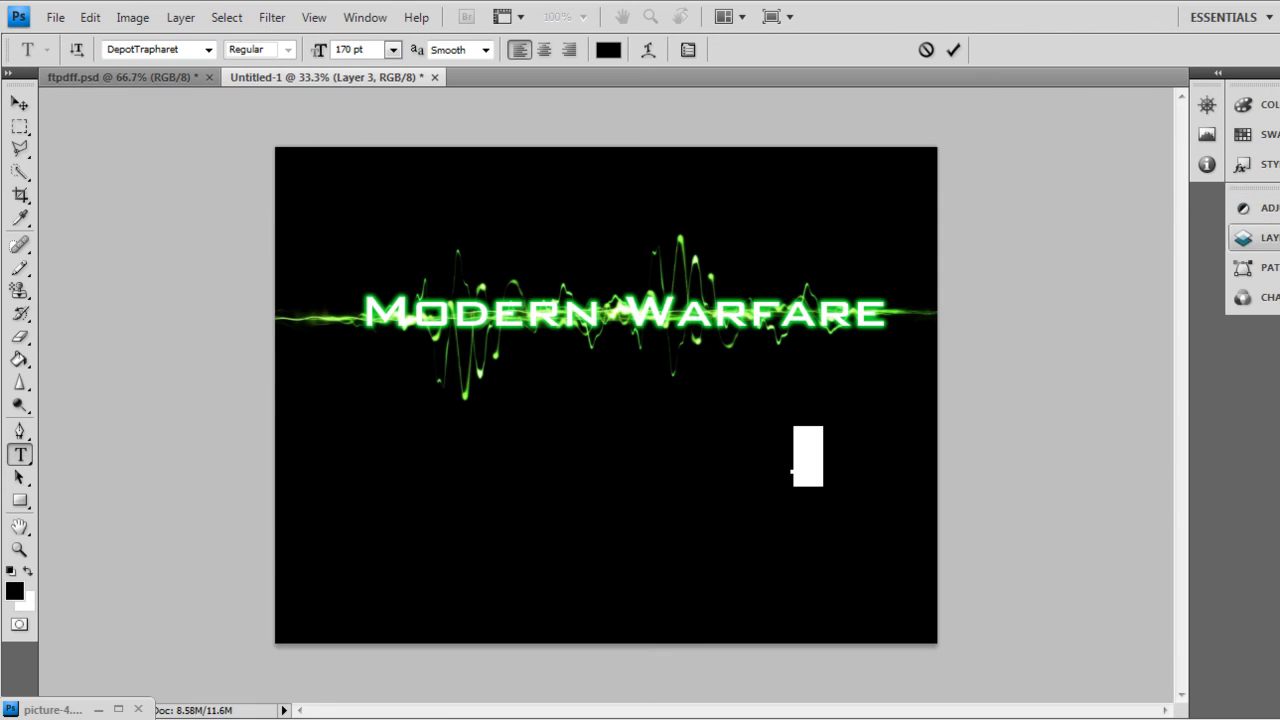
click(1243, 237)
Step: Commit the 2 and enable a Stroke in its Layer Style
click(1075, 355)
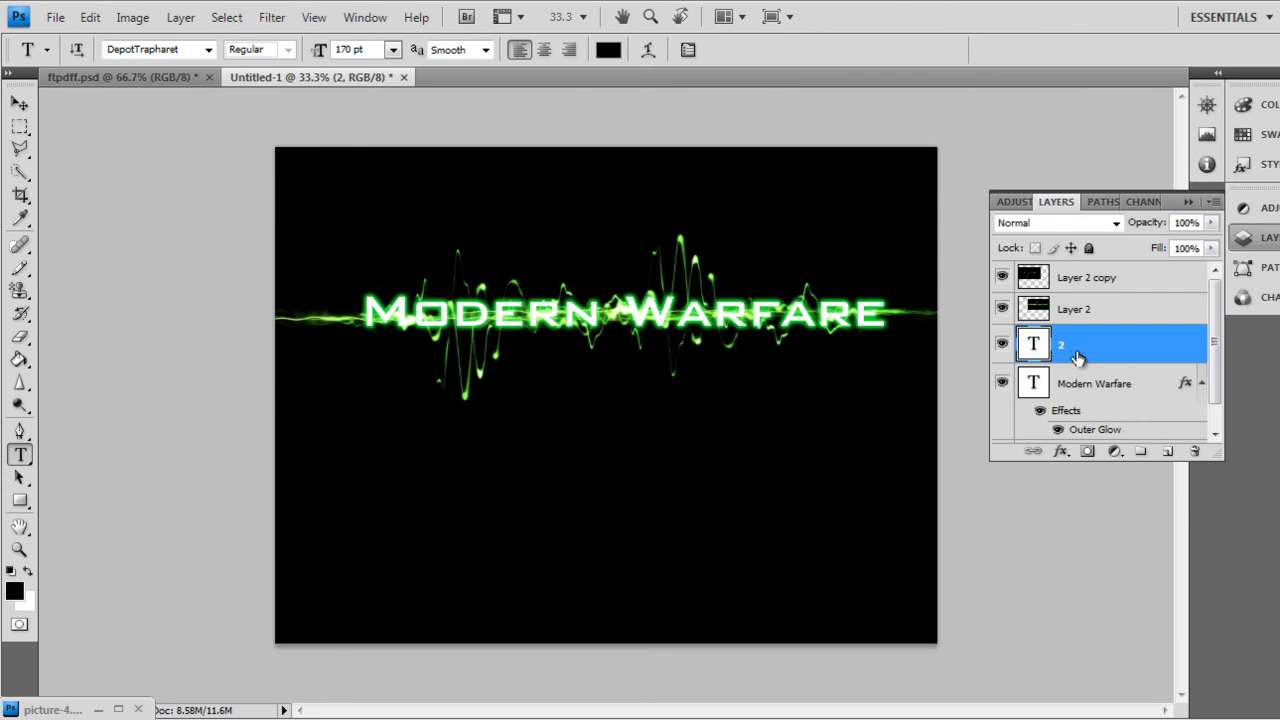
right_click(1073, 352)
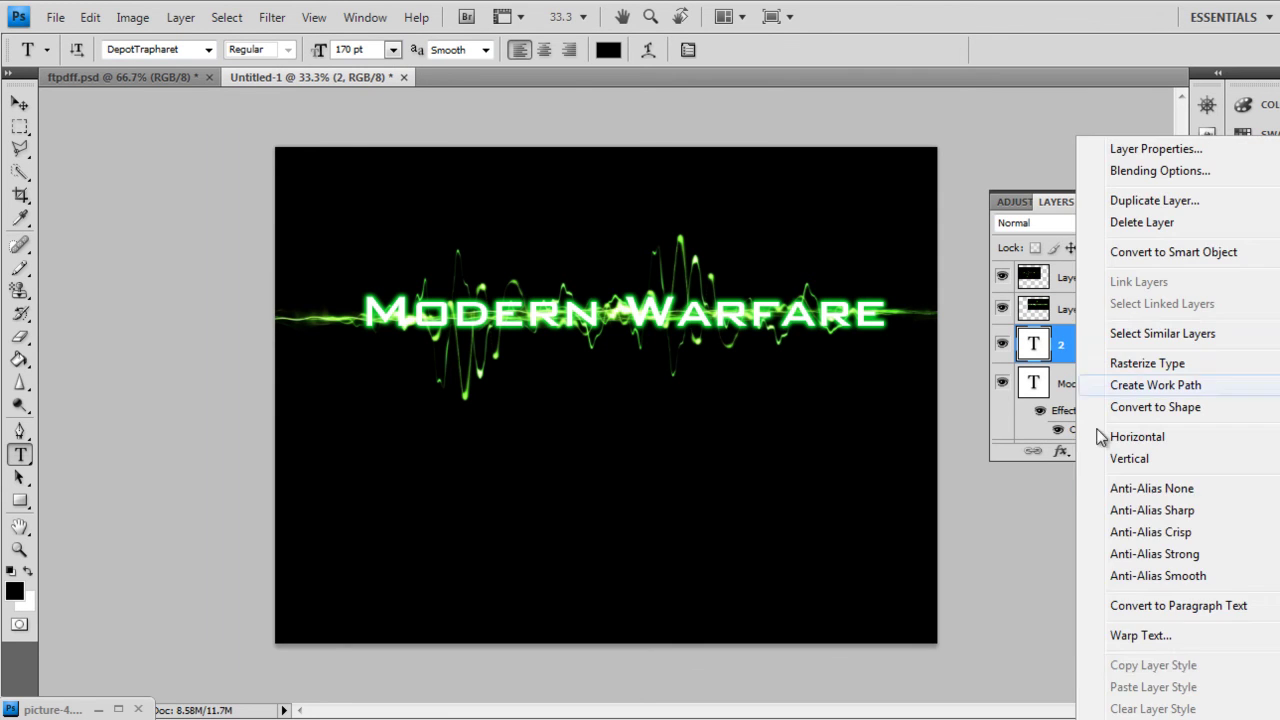
click(1160, 170)
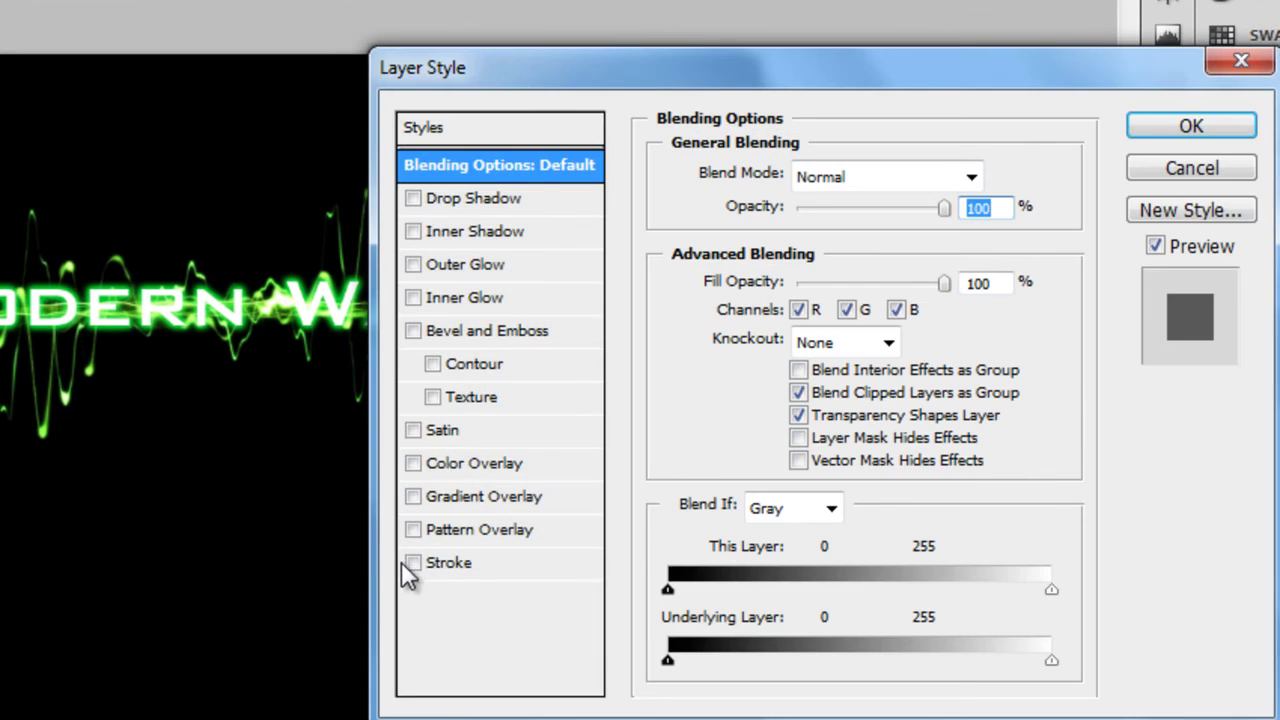
click(401, 570)
click(446, 570)
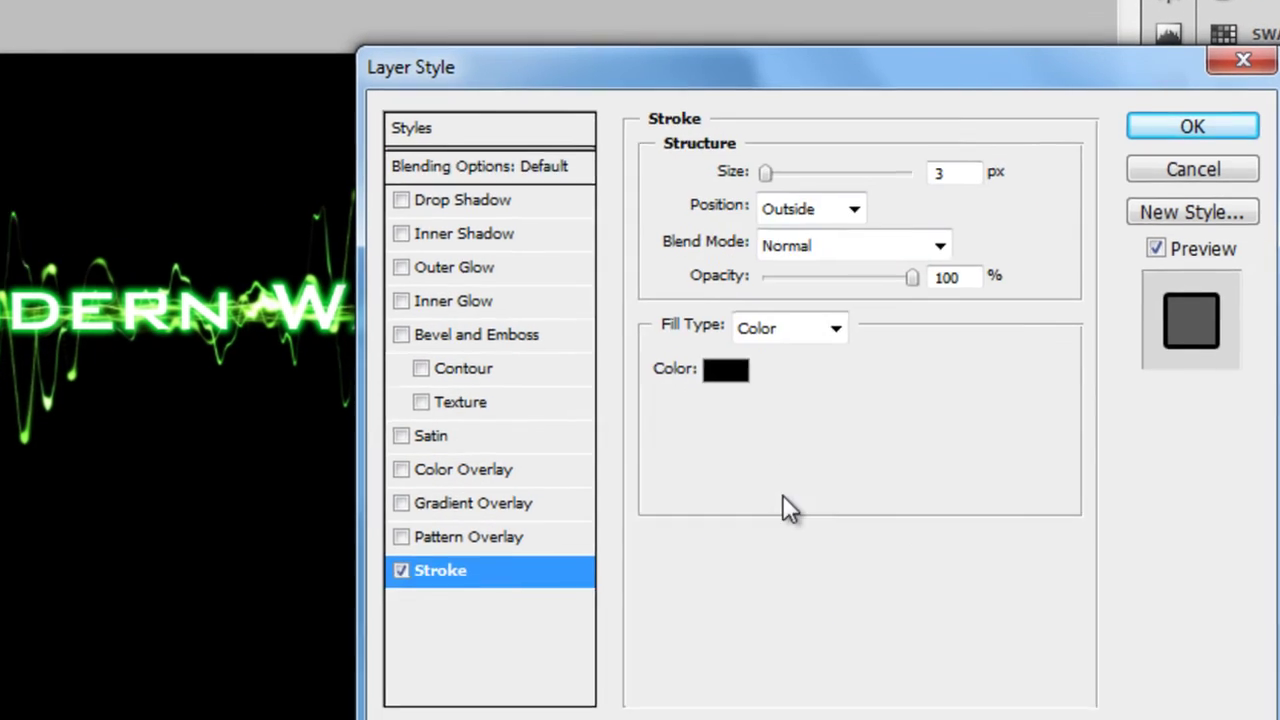
Step: Set the stroke colour to ffcc00 and its size to 3 px
click(725, 369)
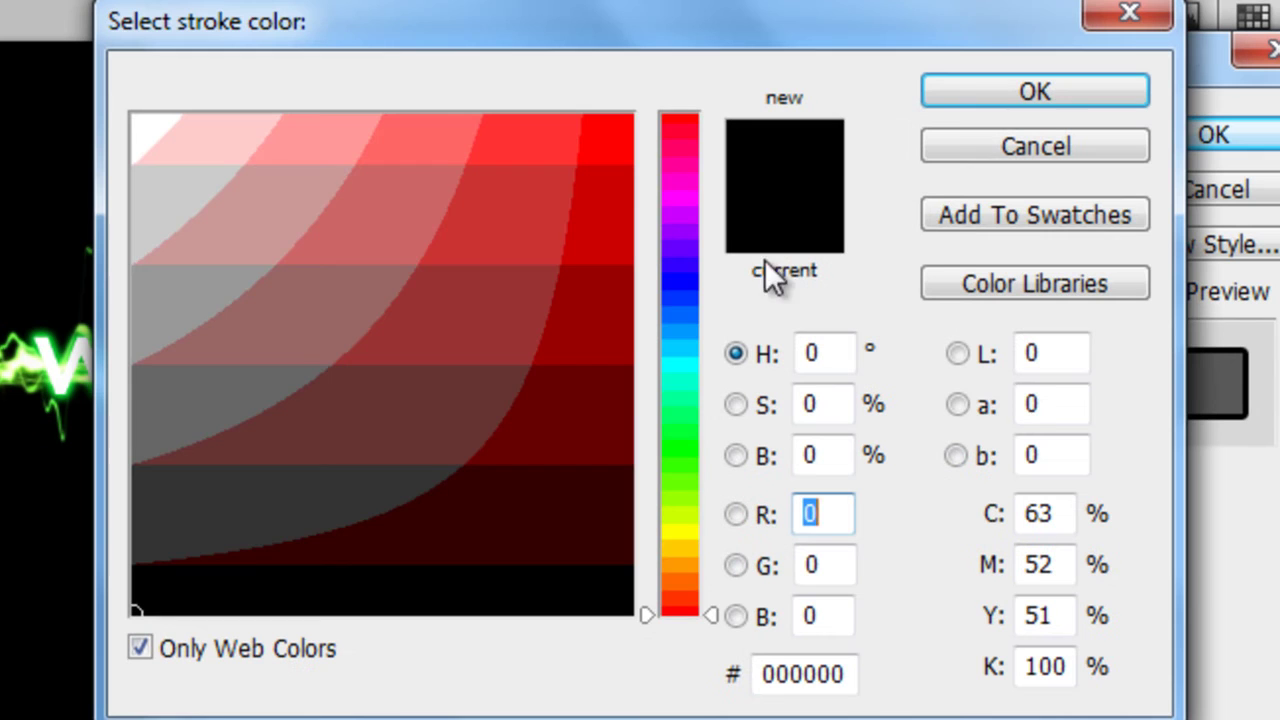
mouse_move(709, 567)
mouse_down()
mouse_move(692, 521)
mouse_move(692, 554)
mouse_up()
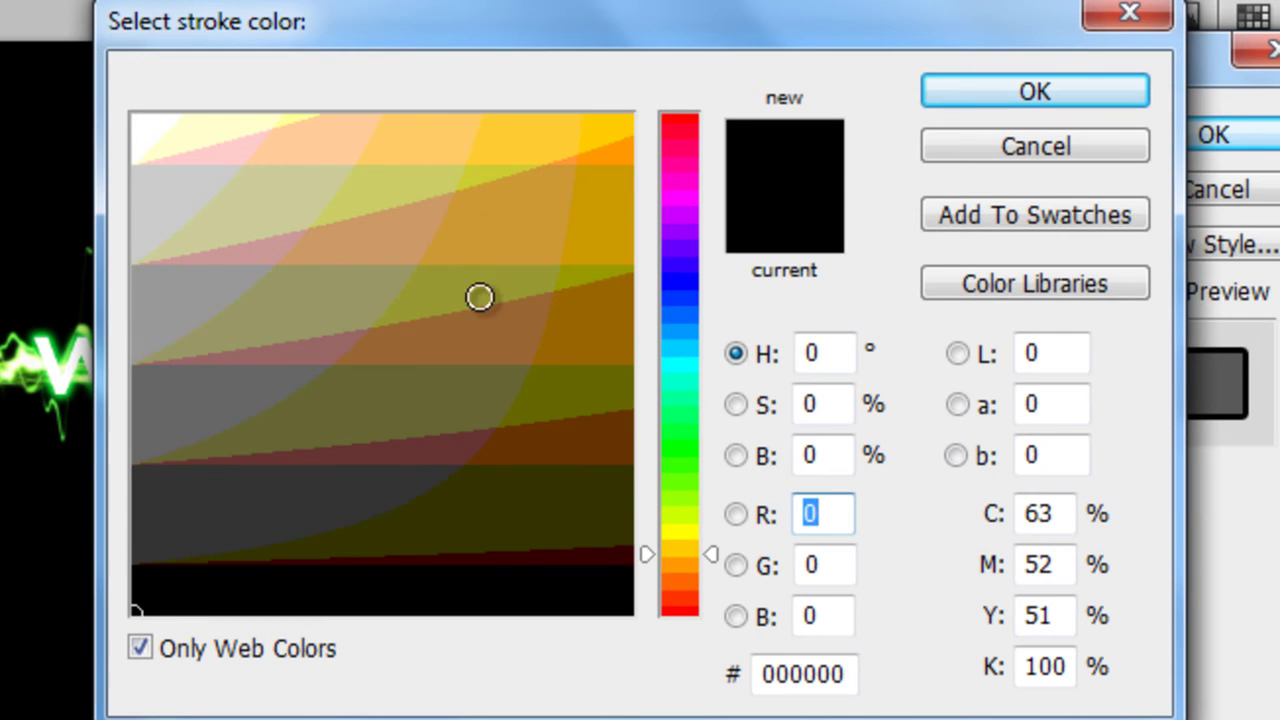
click(626, 117)
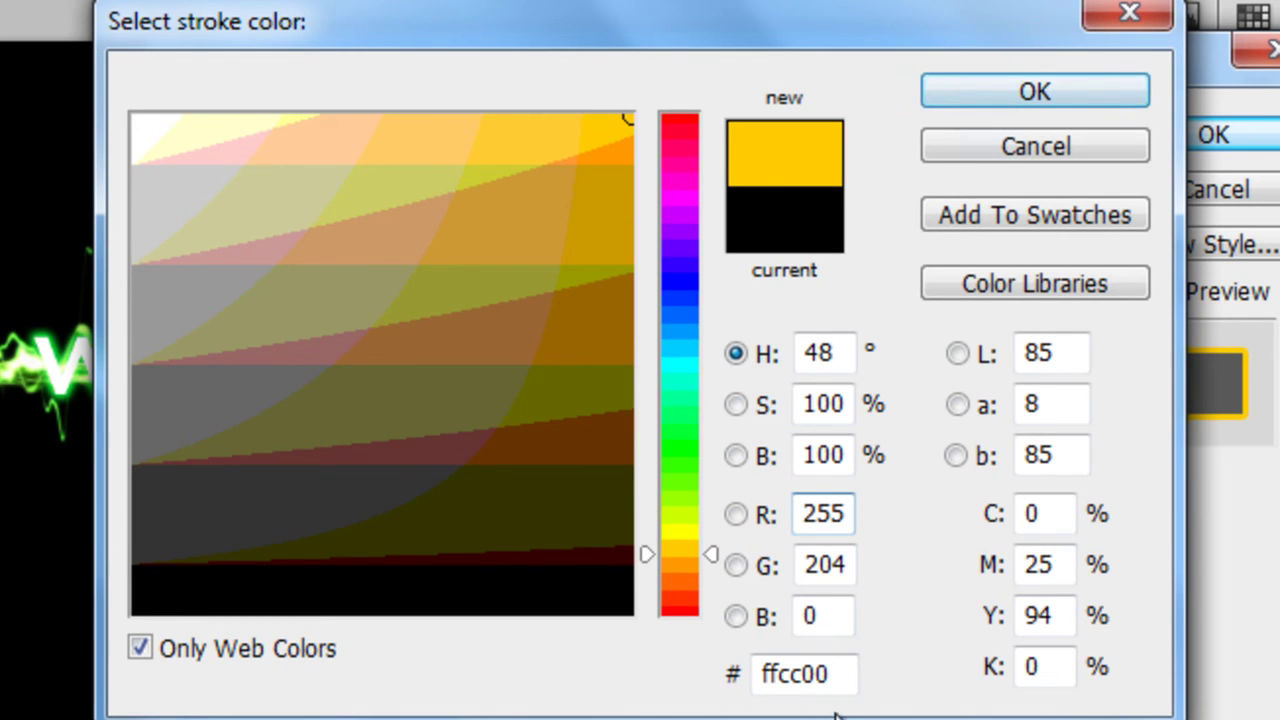
click(840, 676)
click(848, 674)
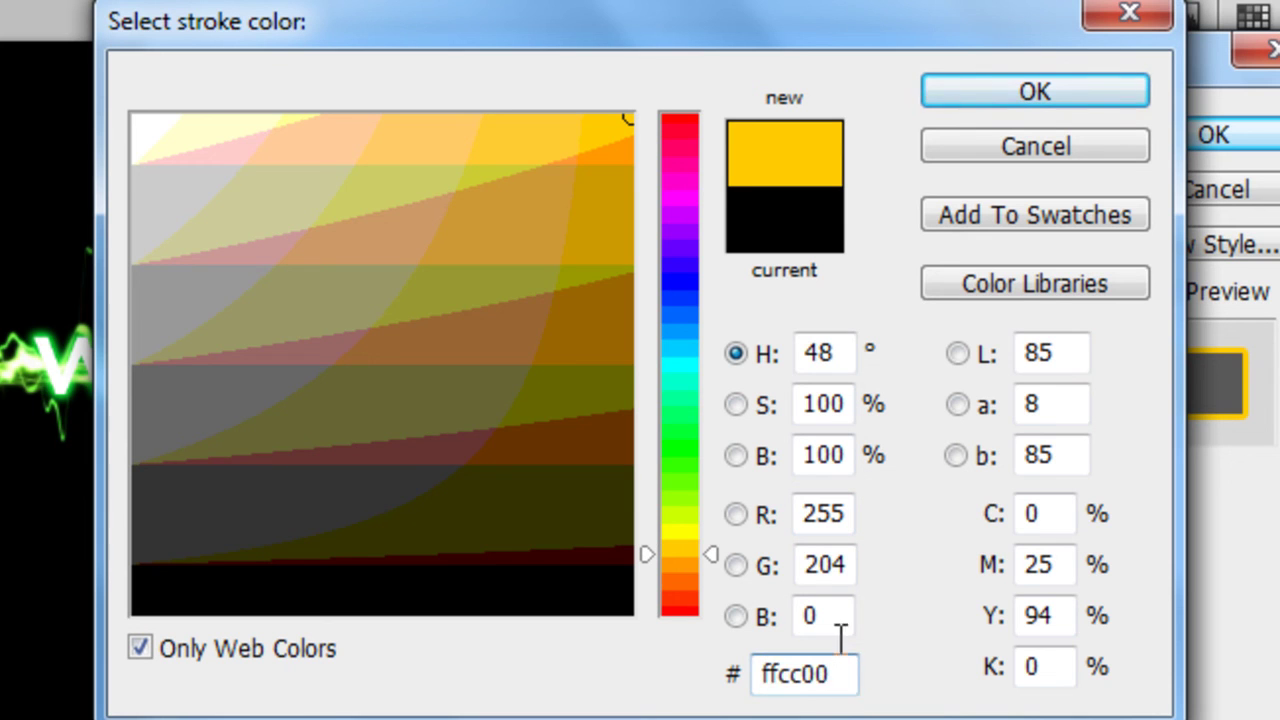
click(842, 348)
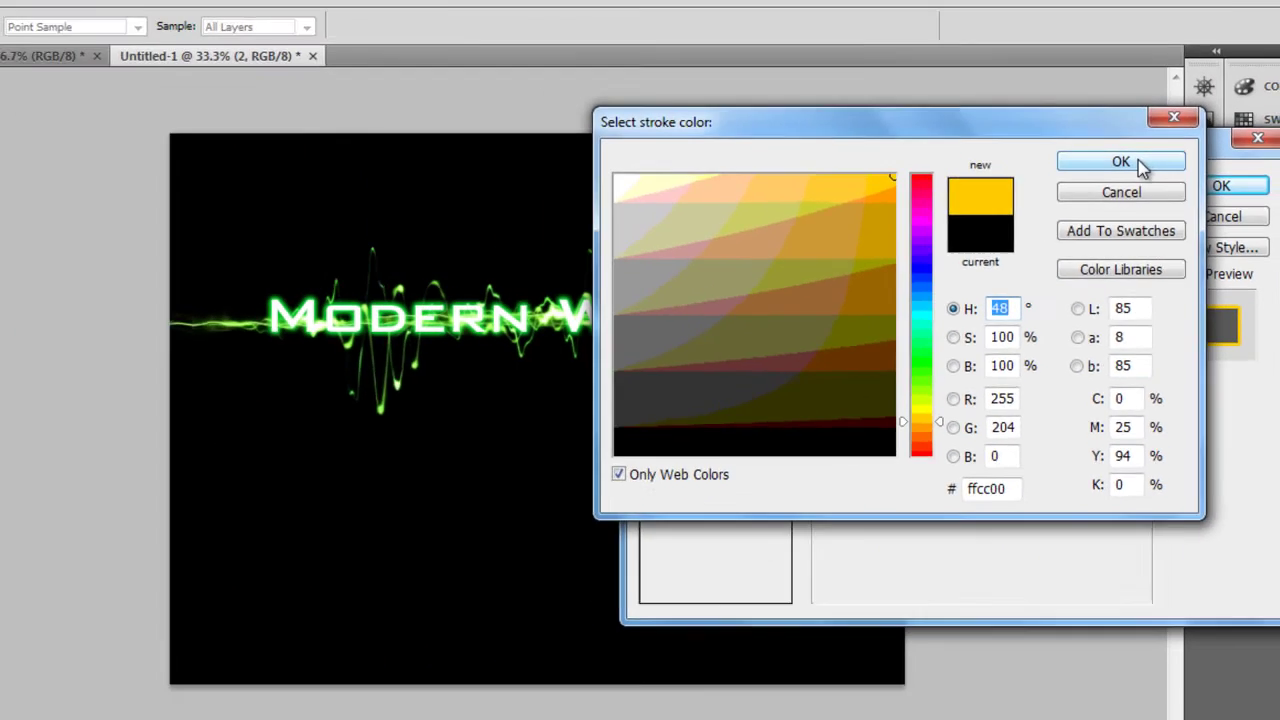
click(1065, 89)
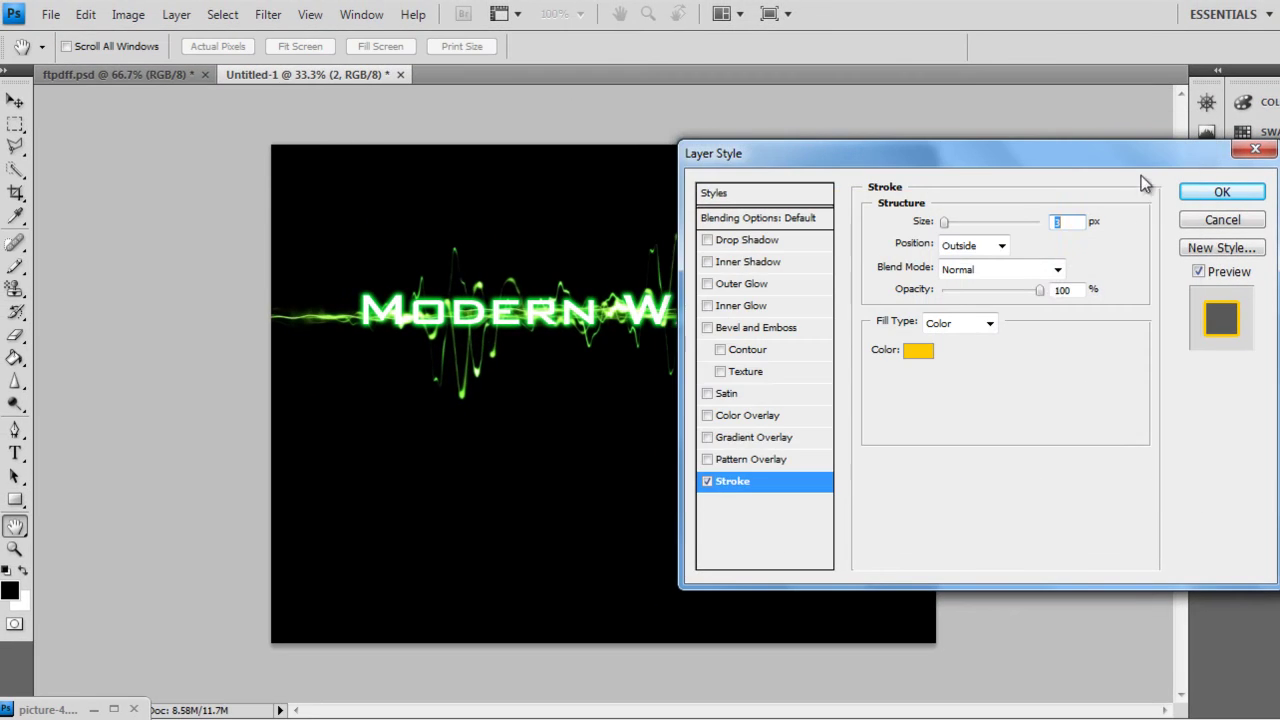
drag(924, 154, 175, 142)
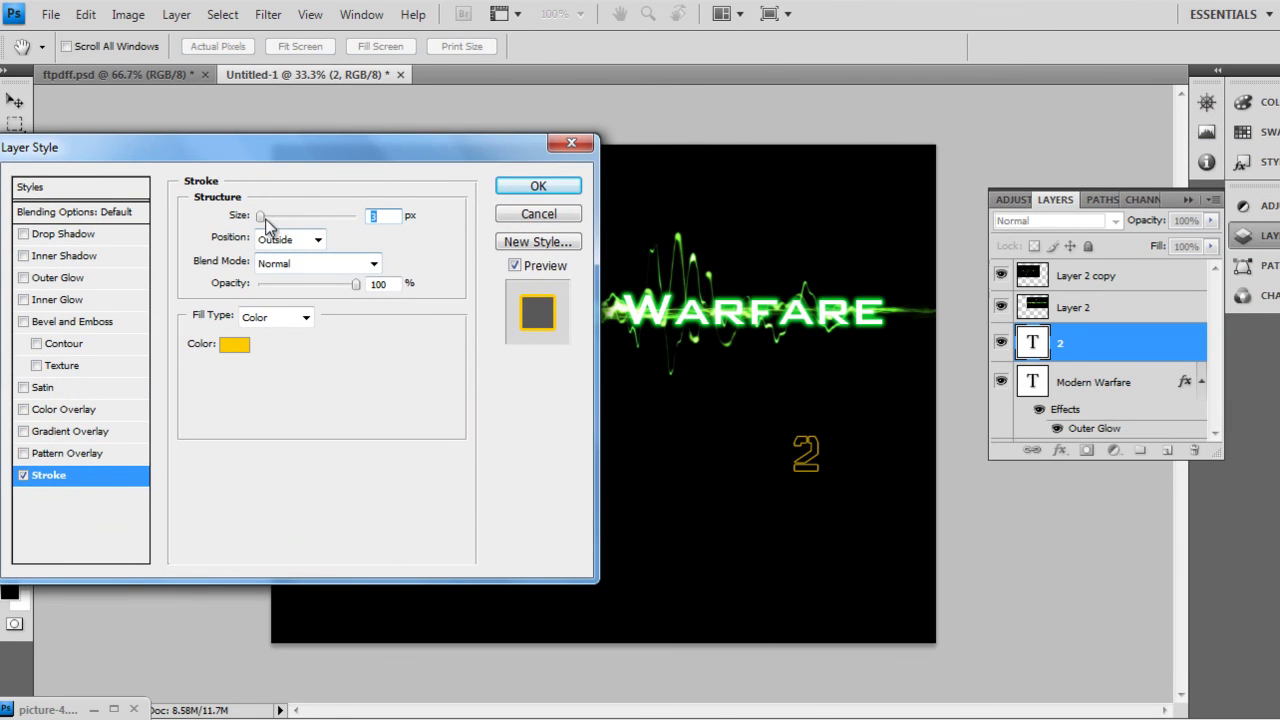
drag(256, 220, 258, 220)
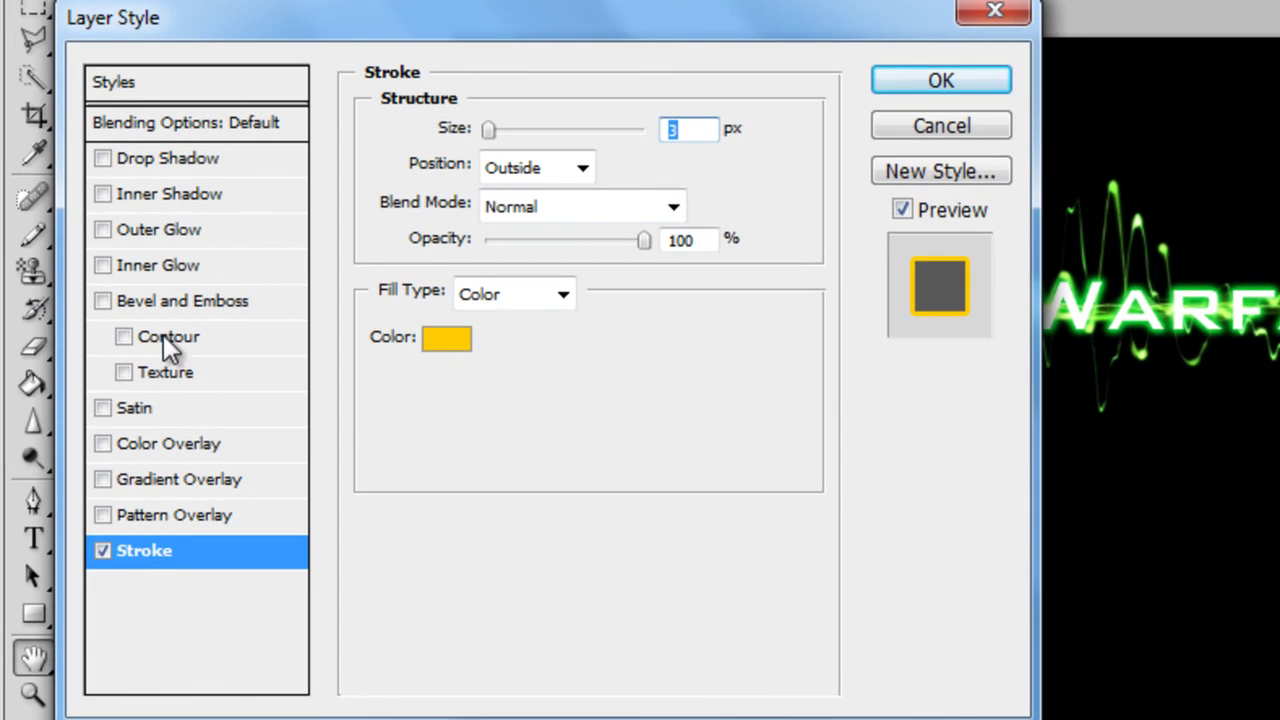
Step: Enable Outer Glow on the 2 with colour ffcc00
click(163, 237)
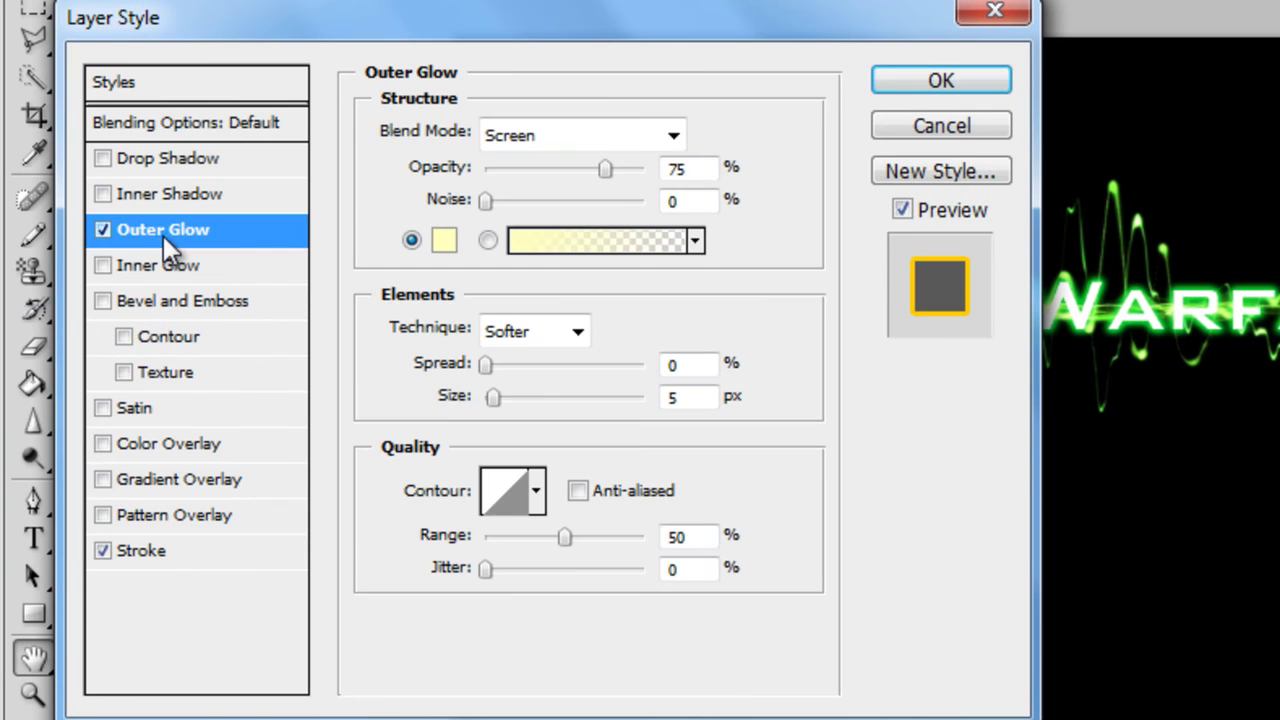
click(448, 242)
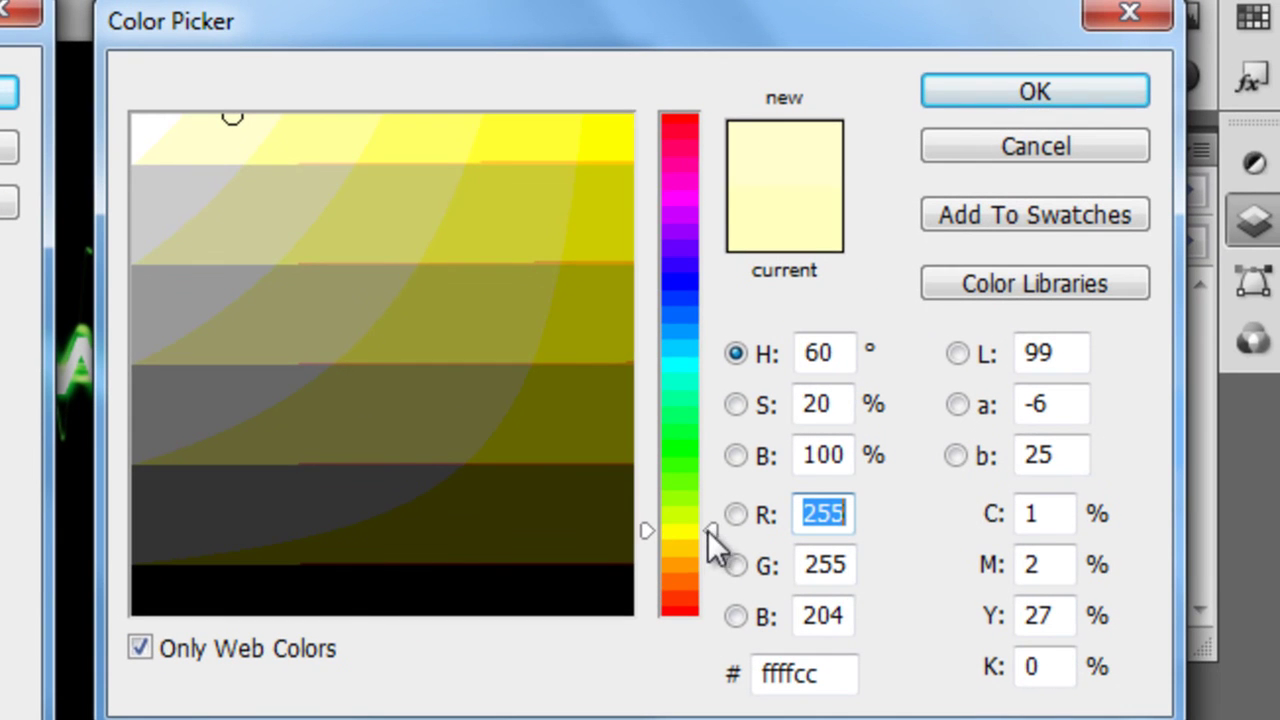
click(688, 556)
drag(688, 556, 688, 548)
click(566, 211)
click(628, 117)
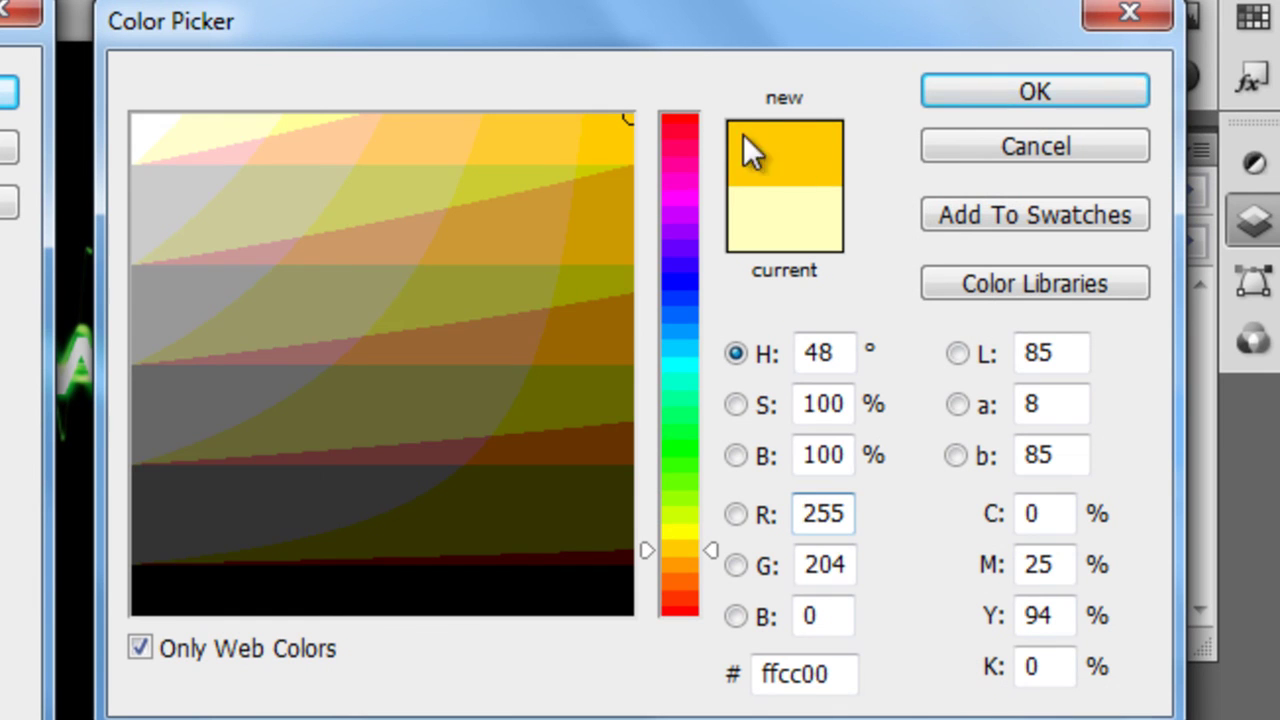
click(1043, 90)
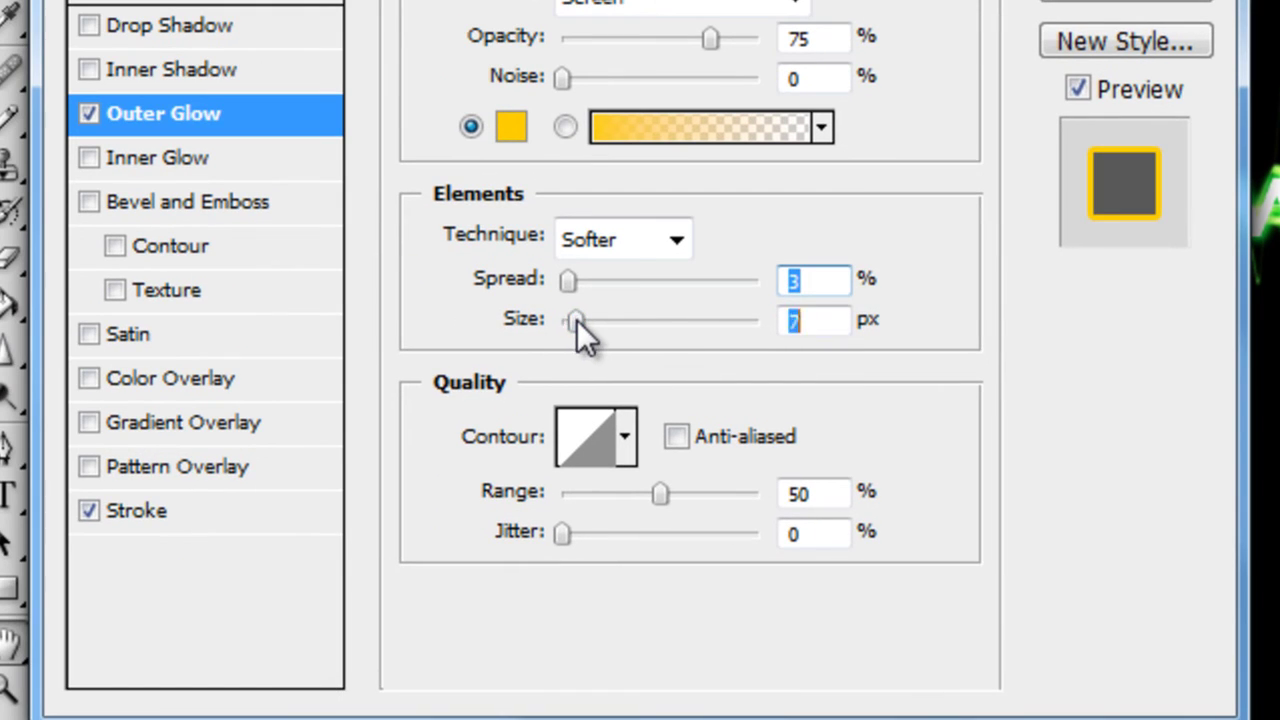
Step: Set the glow spread to 10% and size to 18 px, then apply the layer style
key(Tab)
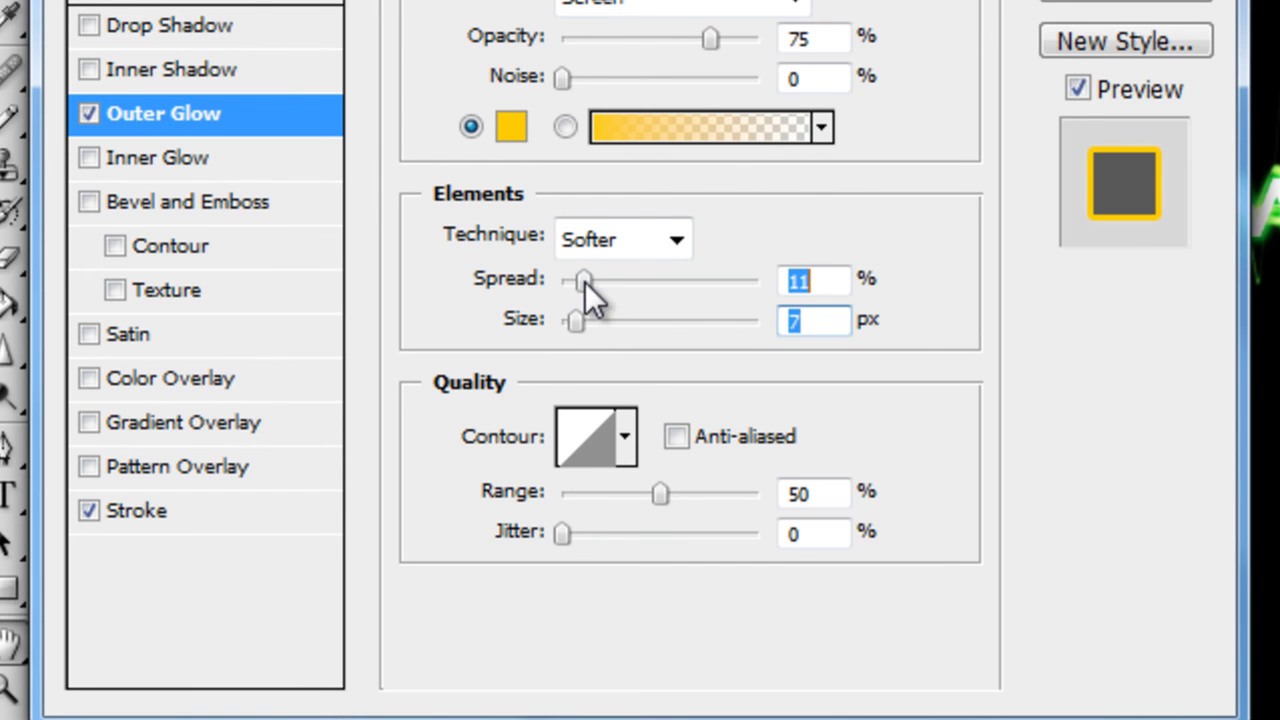
click(585, 282)
drag(577, 321, 583, 328)
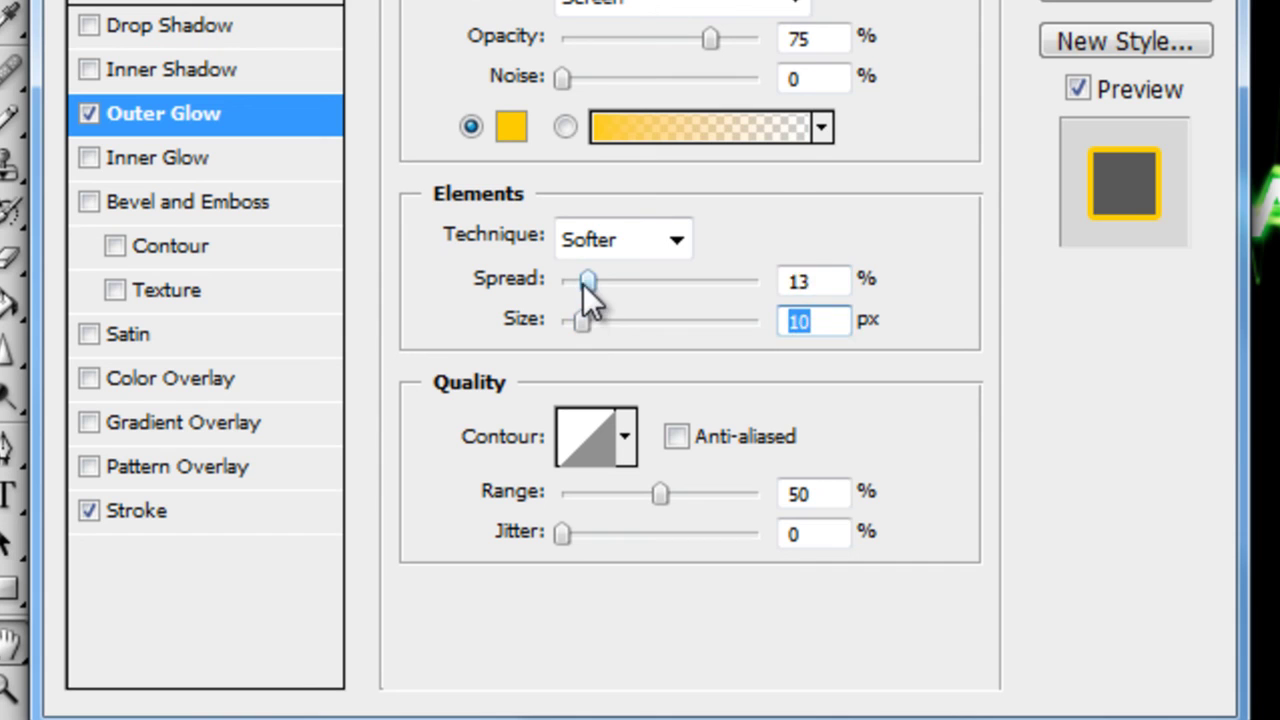
click(583, 284)
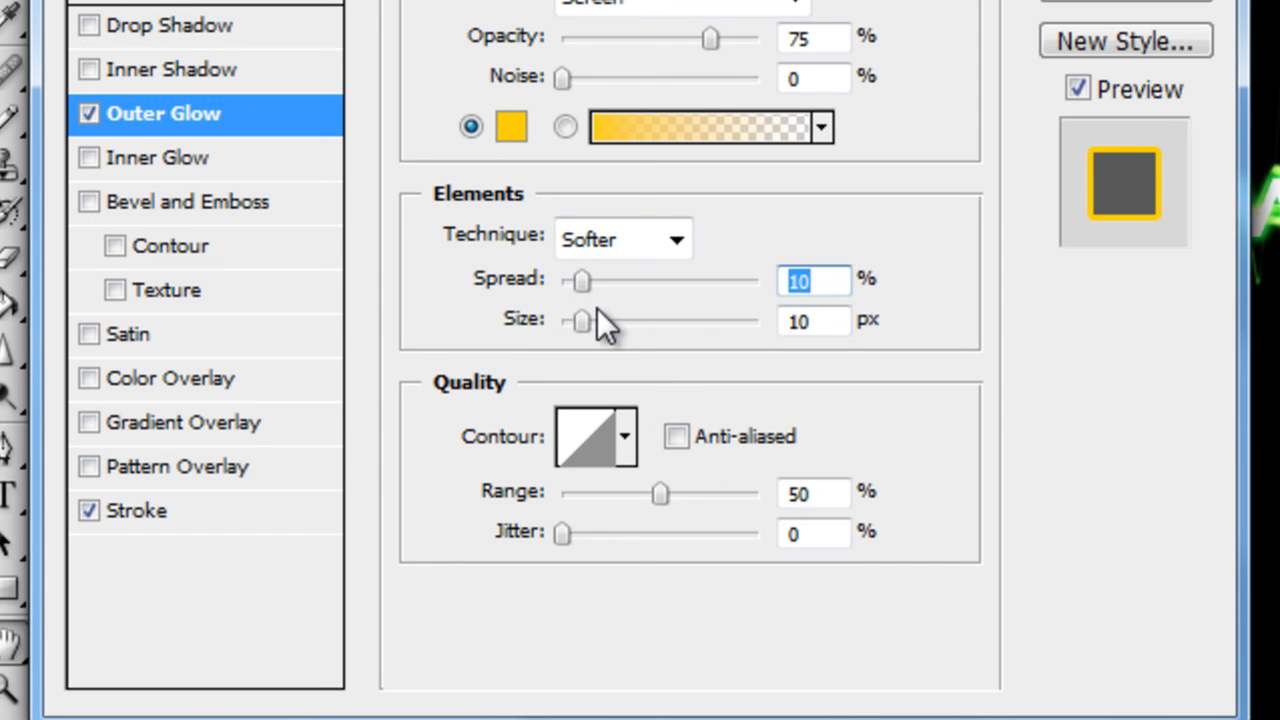
click(589, 320)
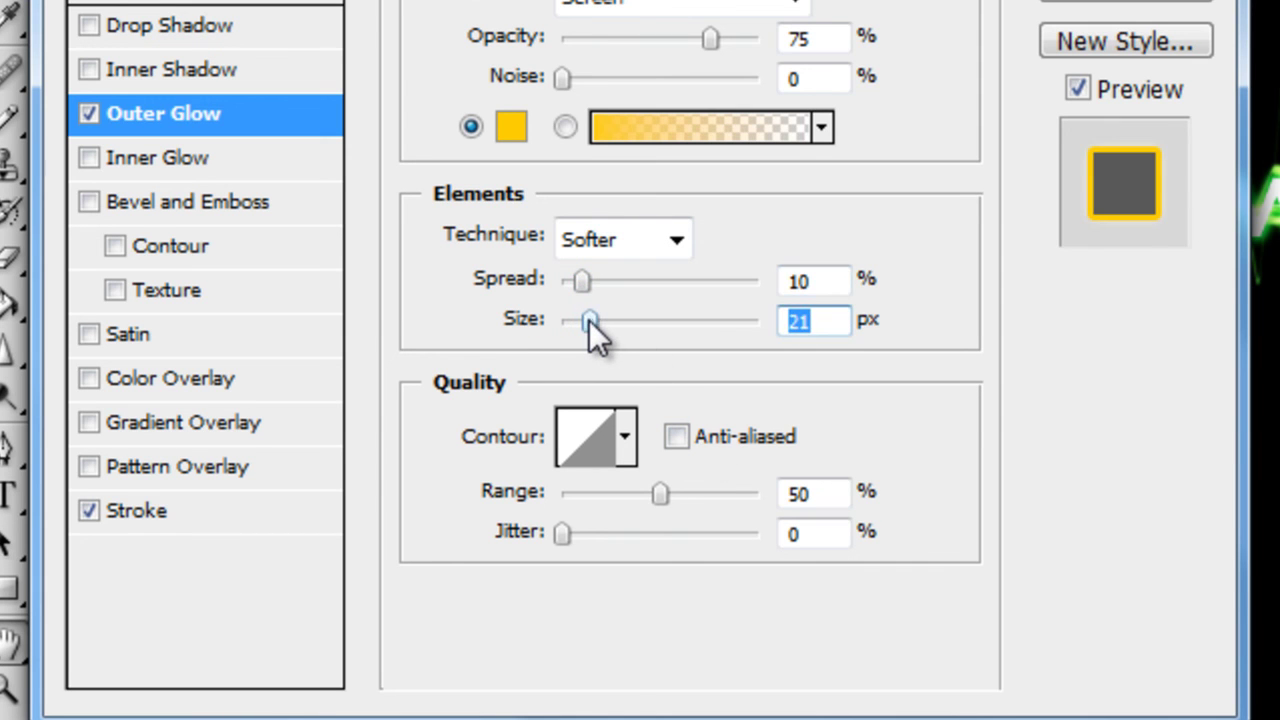
key(Down)
key(Down)
key(Down)
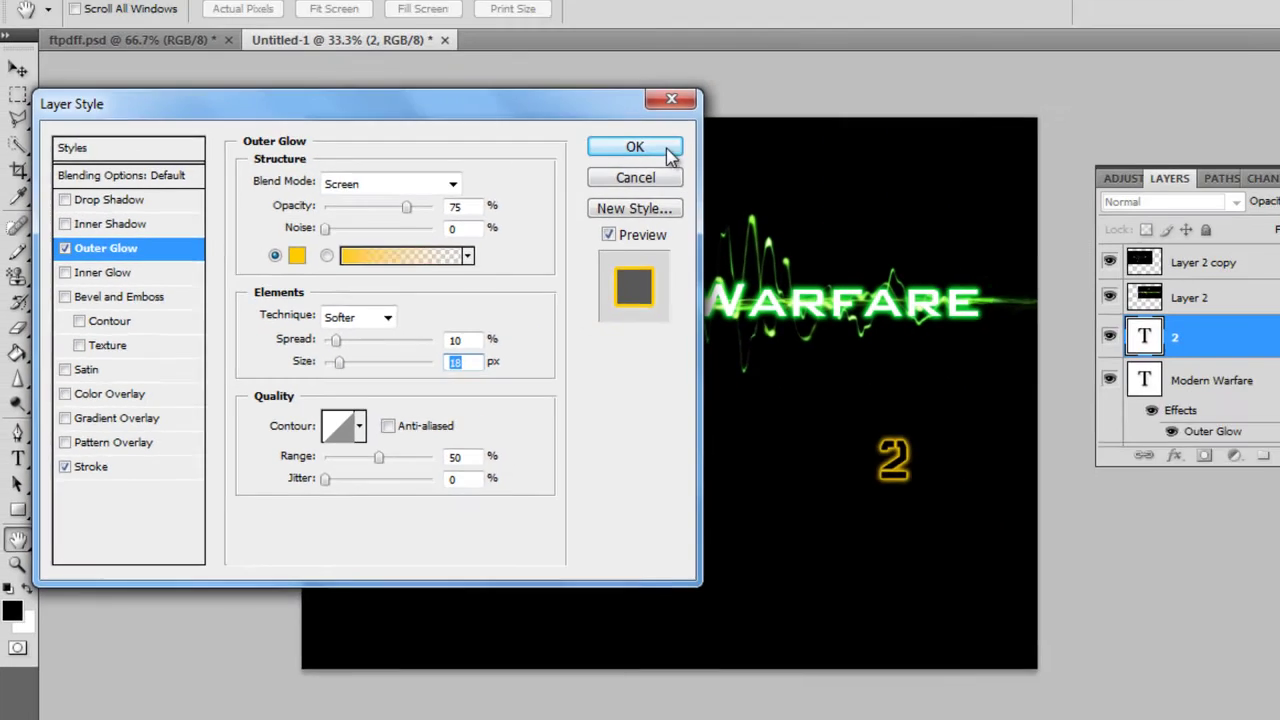
click(669, 149)
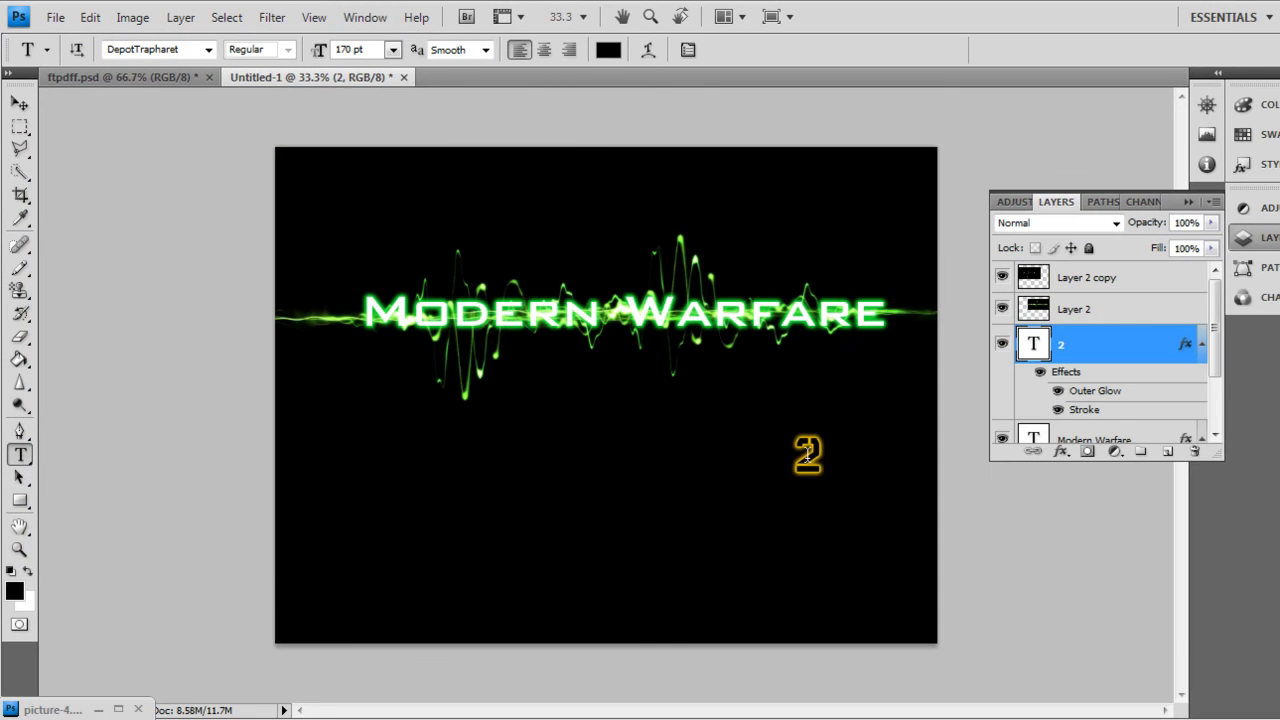
Step: Resize the 2 to 30 pt and move it up onto the end of WARFARE
click(797, 452)
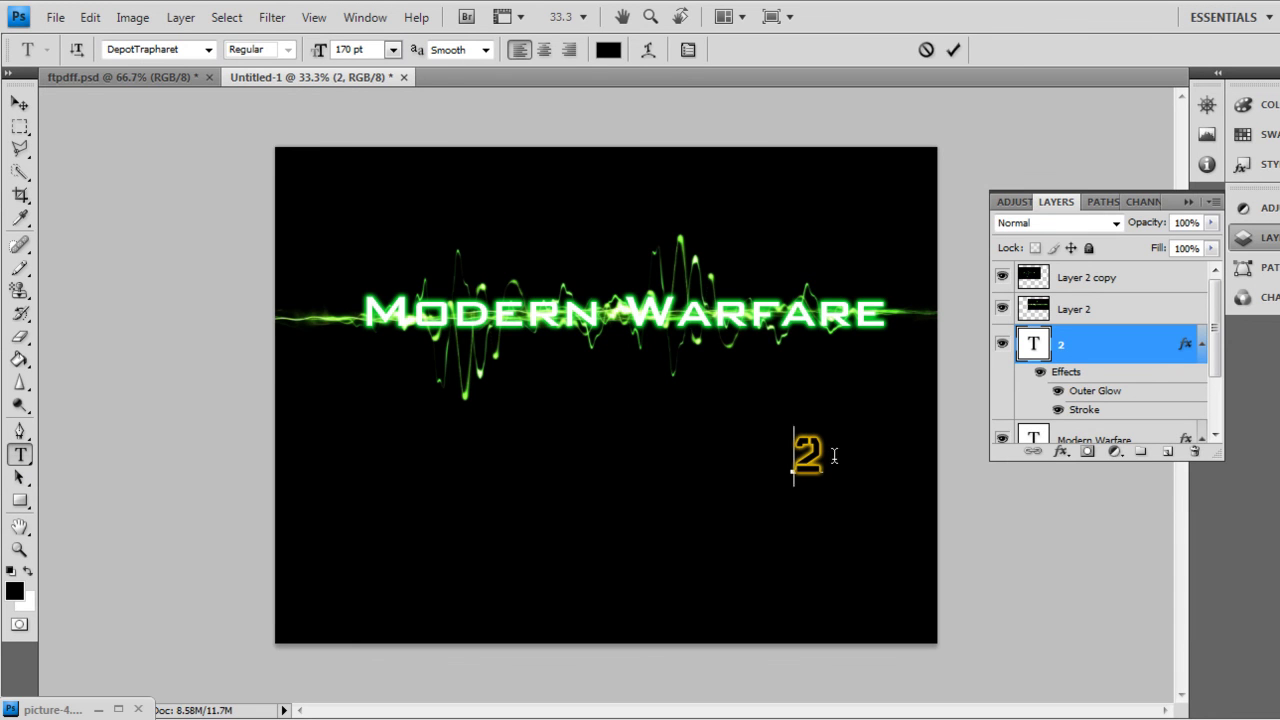
drag(822, 452, 780, 449)
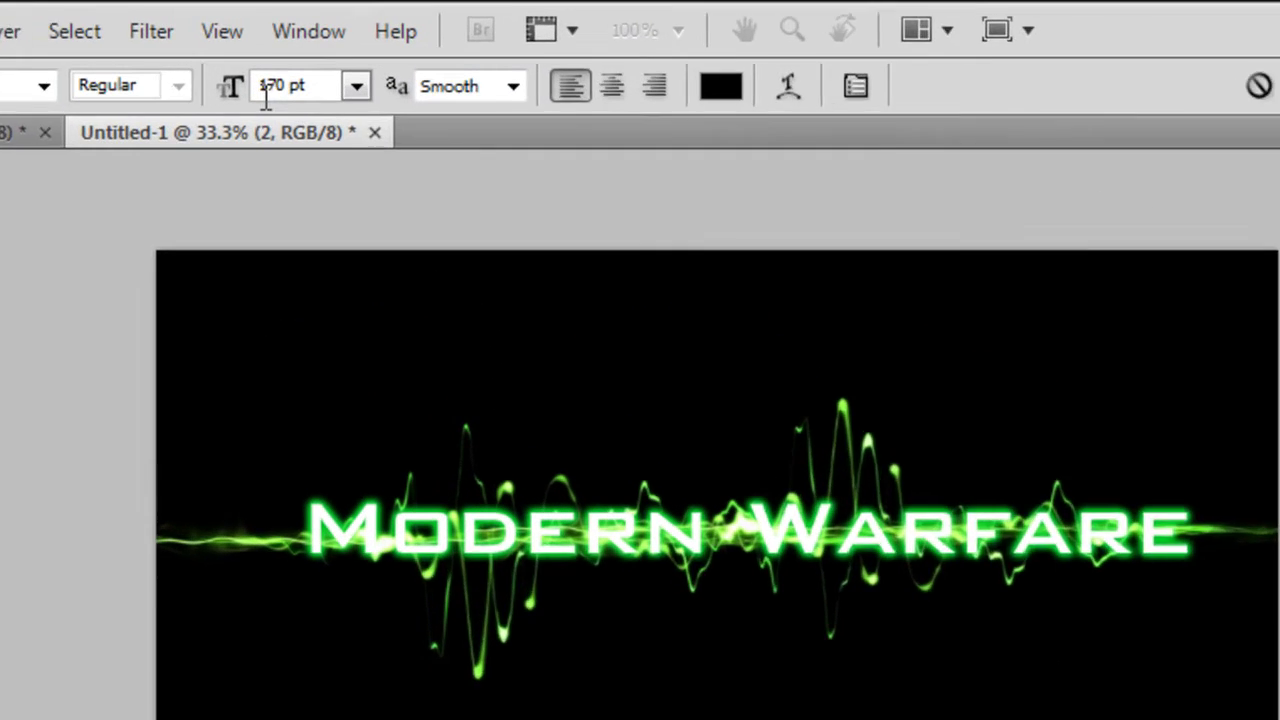
click(231, 88)
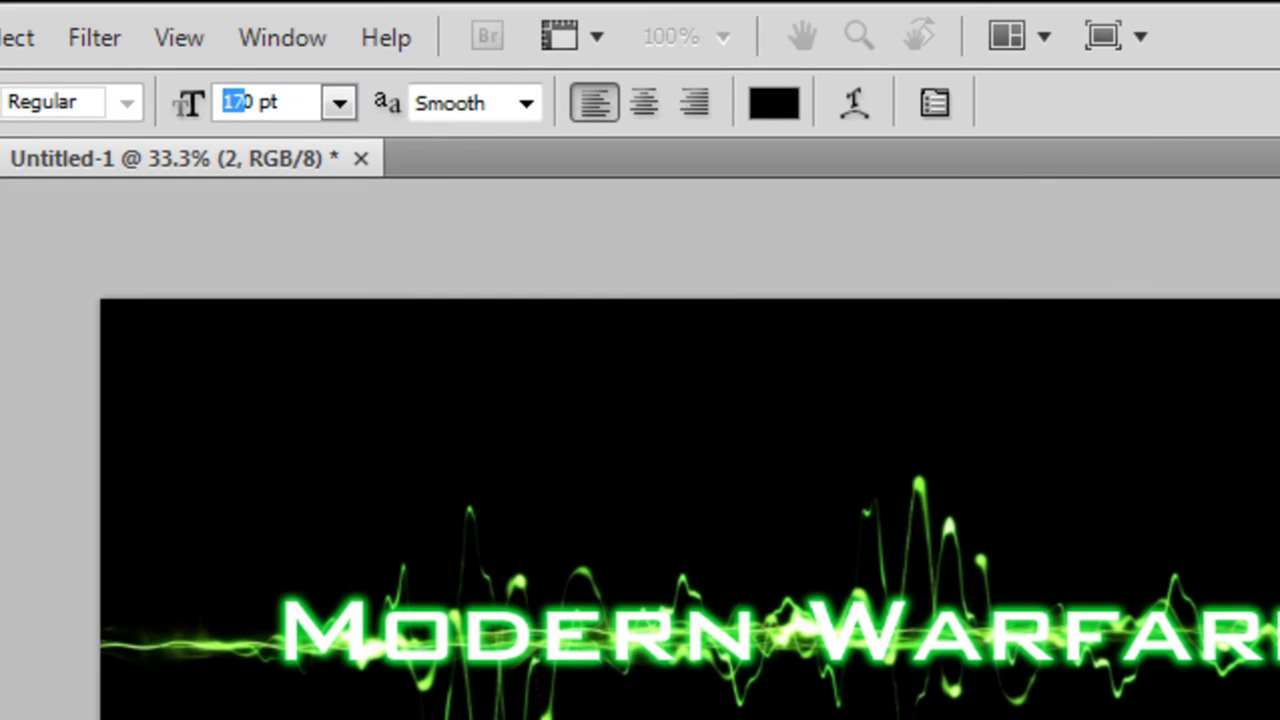
click(233, 100)
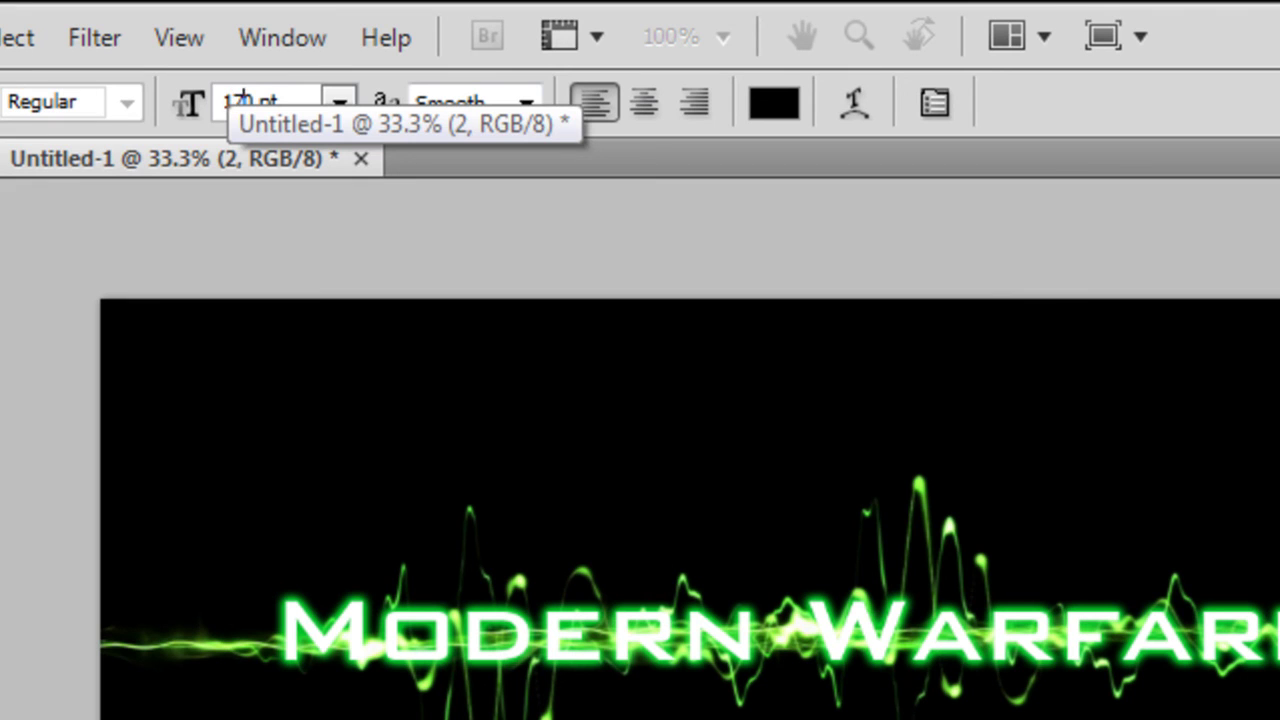
text(6)
key(Delete)
key(Delete)
key(BackSpace)
key(BackSpace)
text(30)
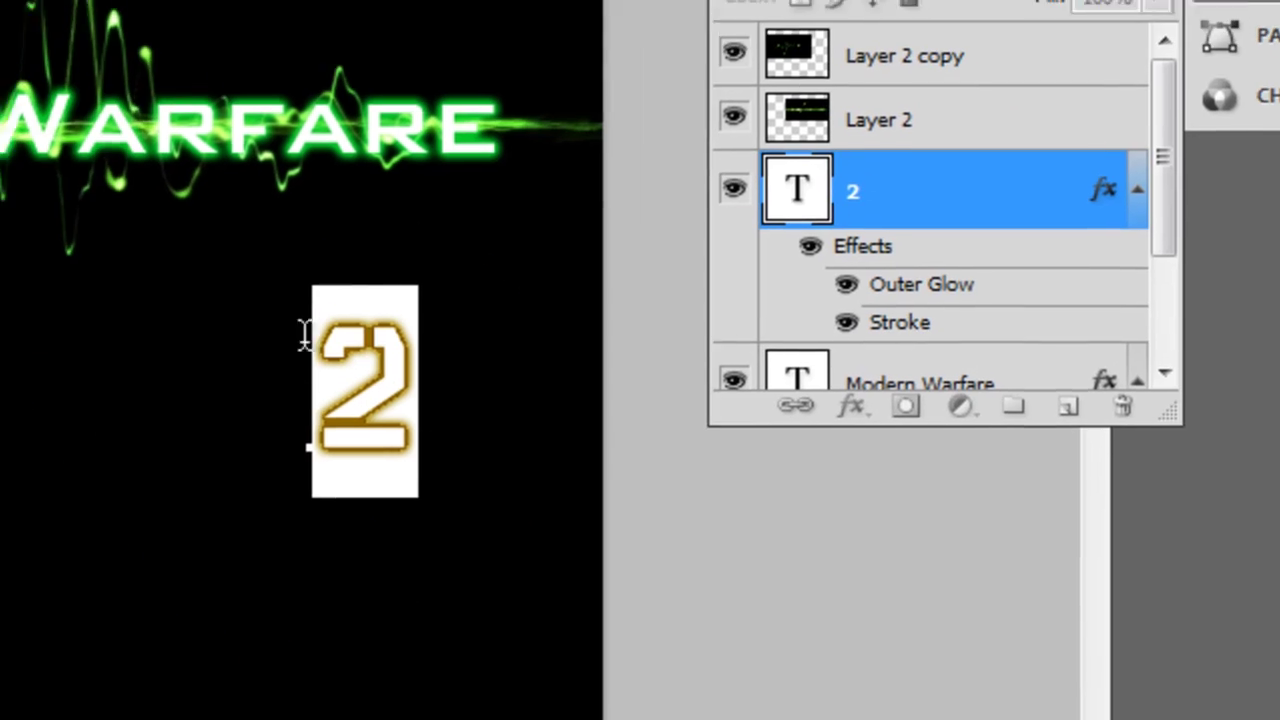
key(F7)
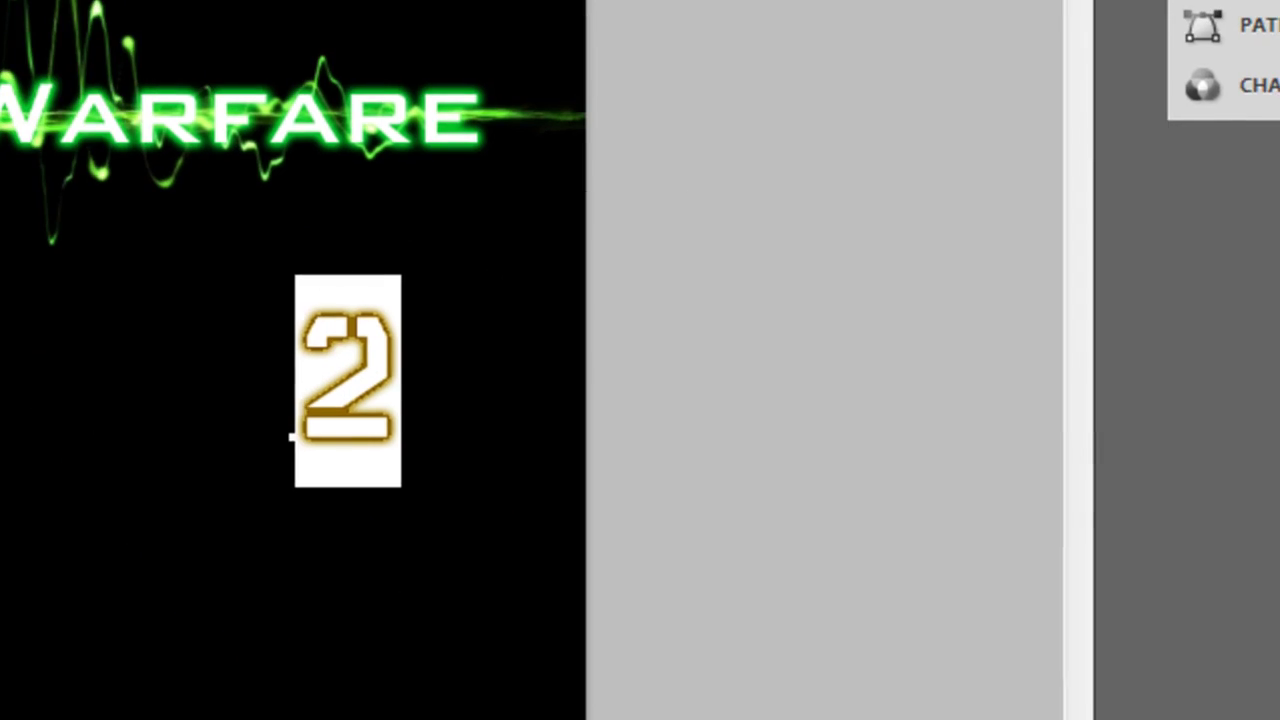
drag(366, 437, 350, 192)
Step: Move the 2 layer below the Modern Warfare layer
key(F7)
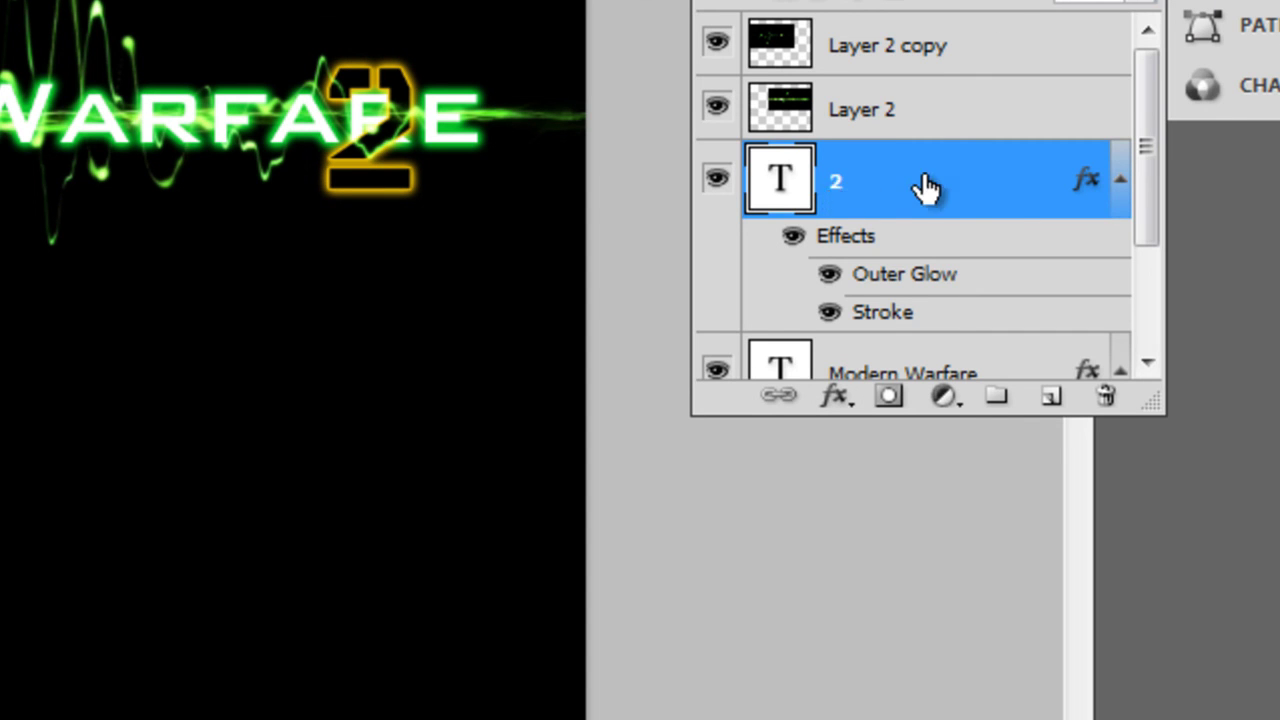
drag(836, 200, 884, 242)
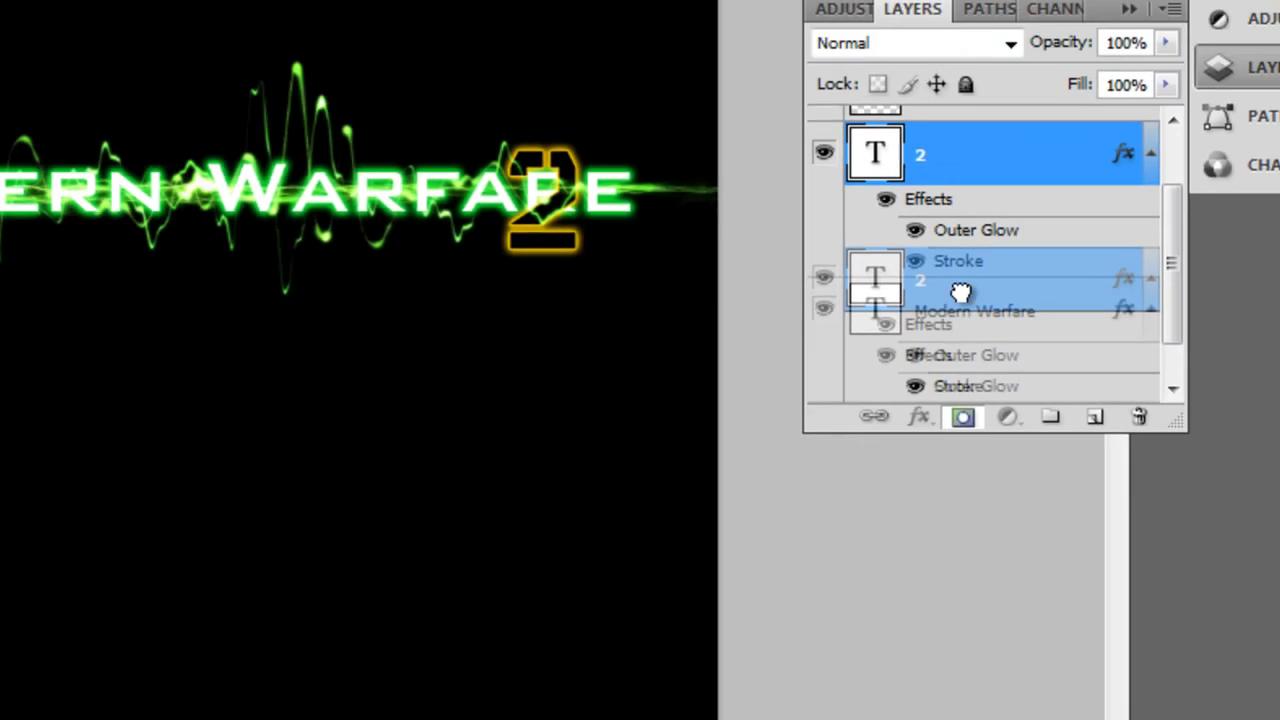
drag(960, 292, 982, 367)
drag(1094, 432, 1094, 430)
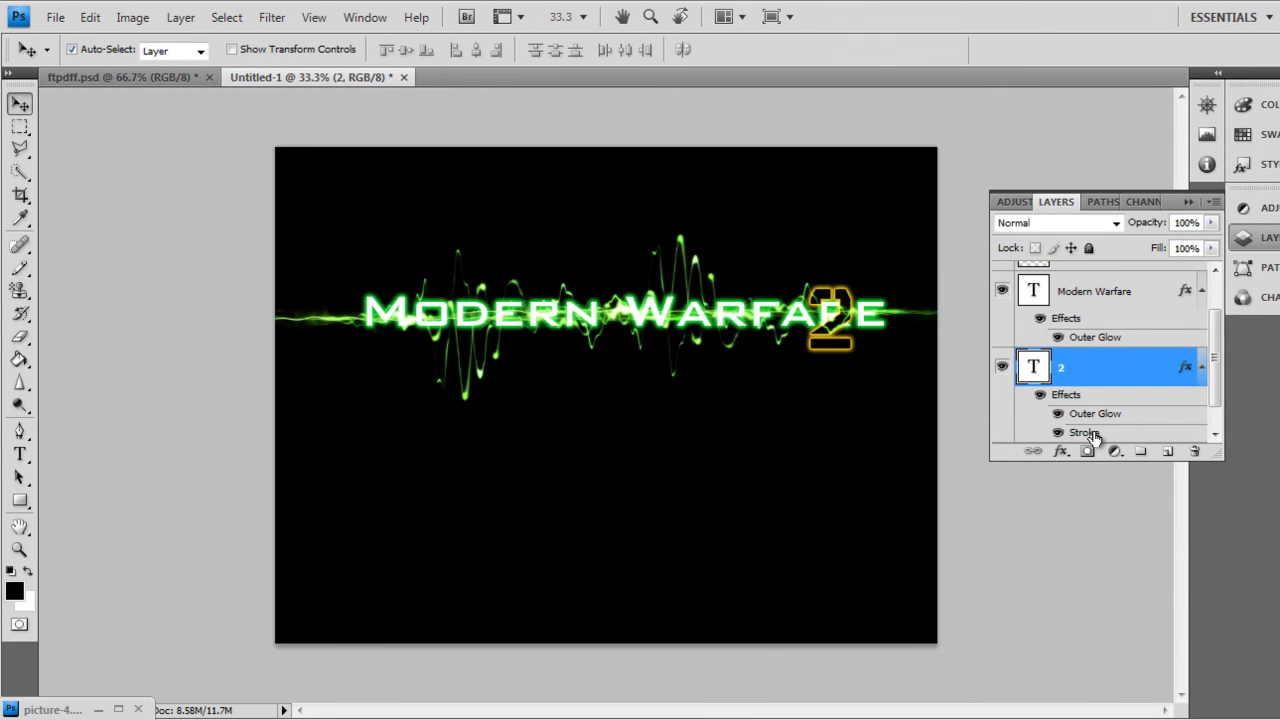
Step: Stack both wave layers beneath the text layers and nudge the orange 2 slightly up
click(852, 293)
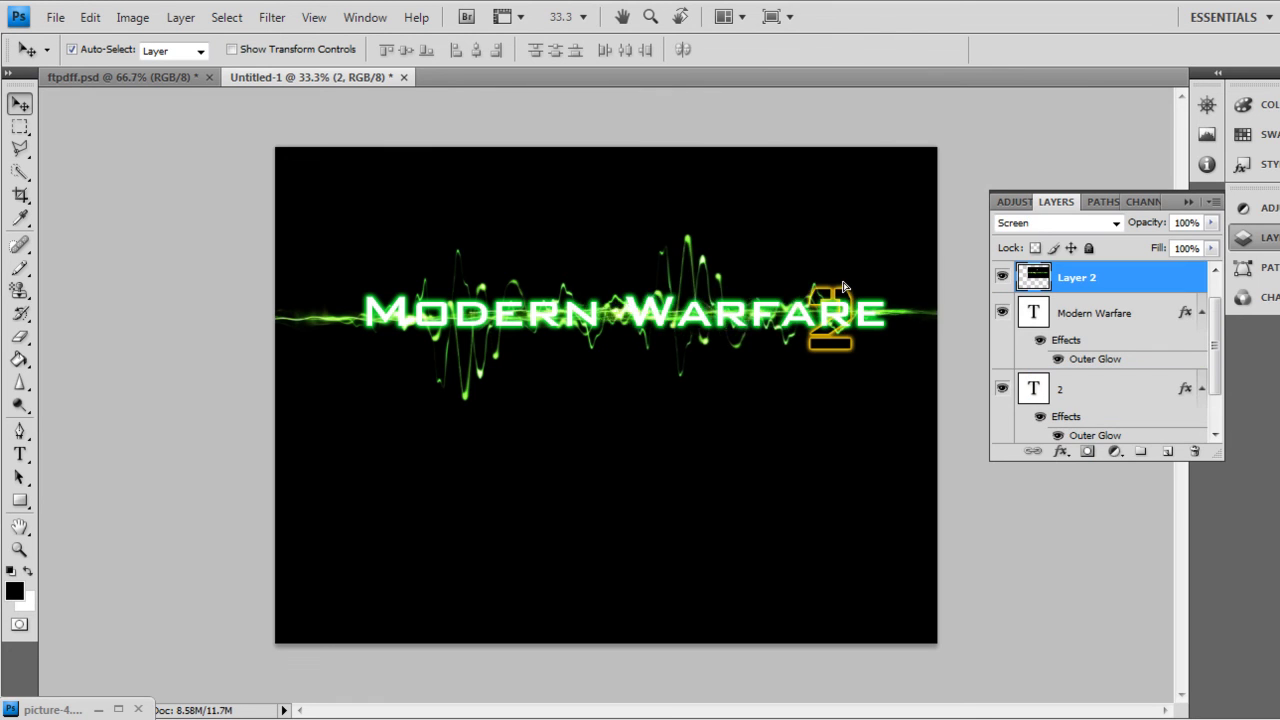
key(ctrl+j)
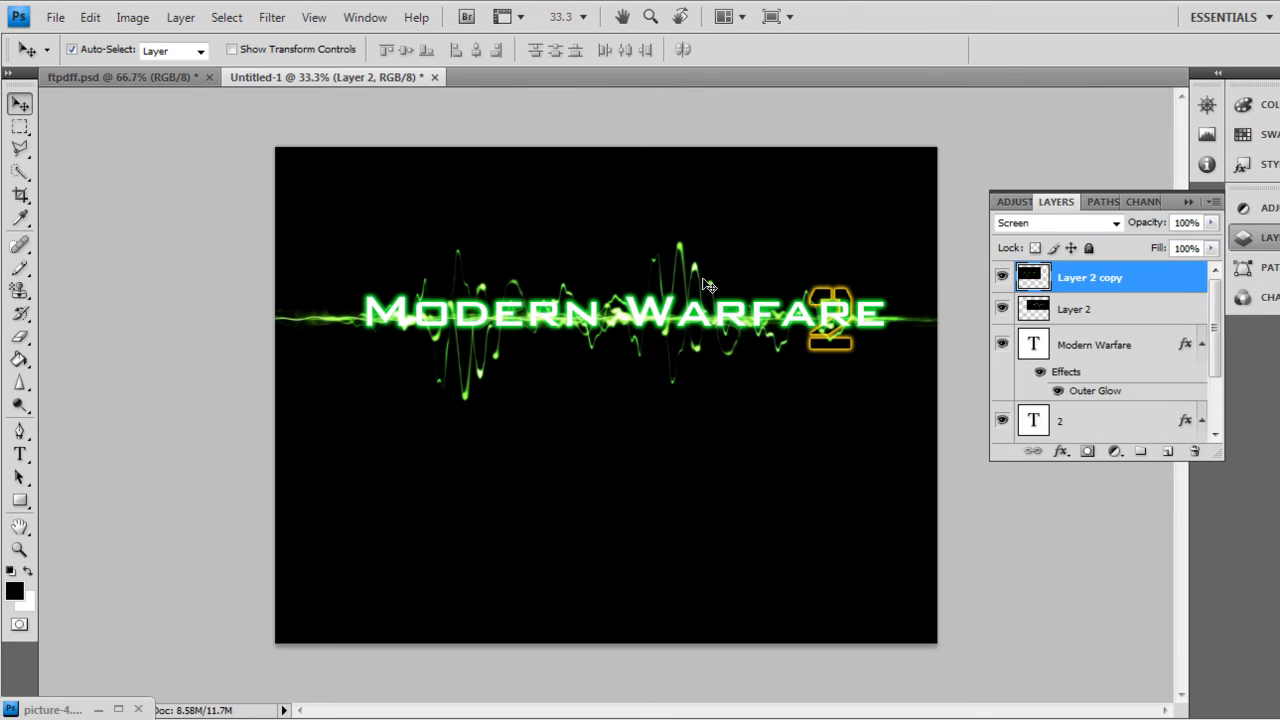
click(874, 508)
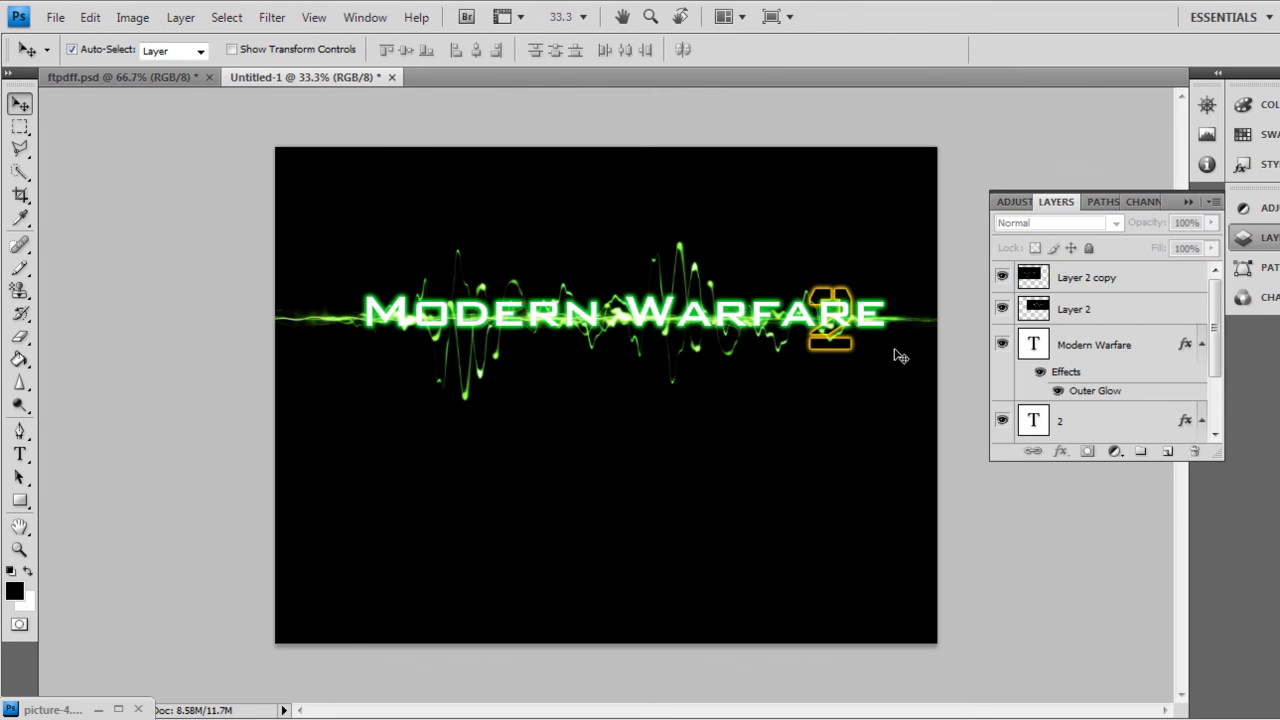
key(ctrl+z)
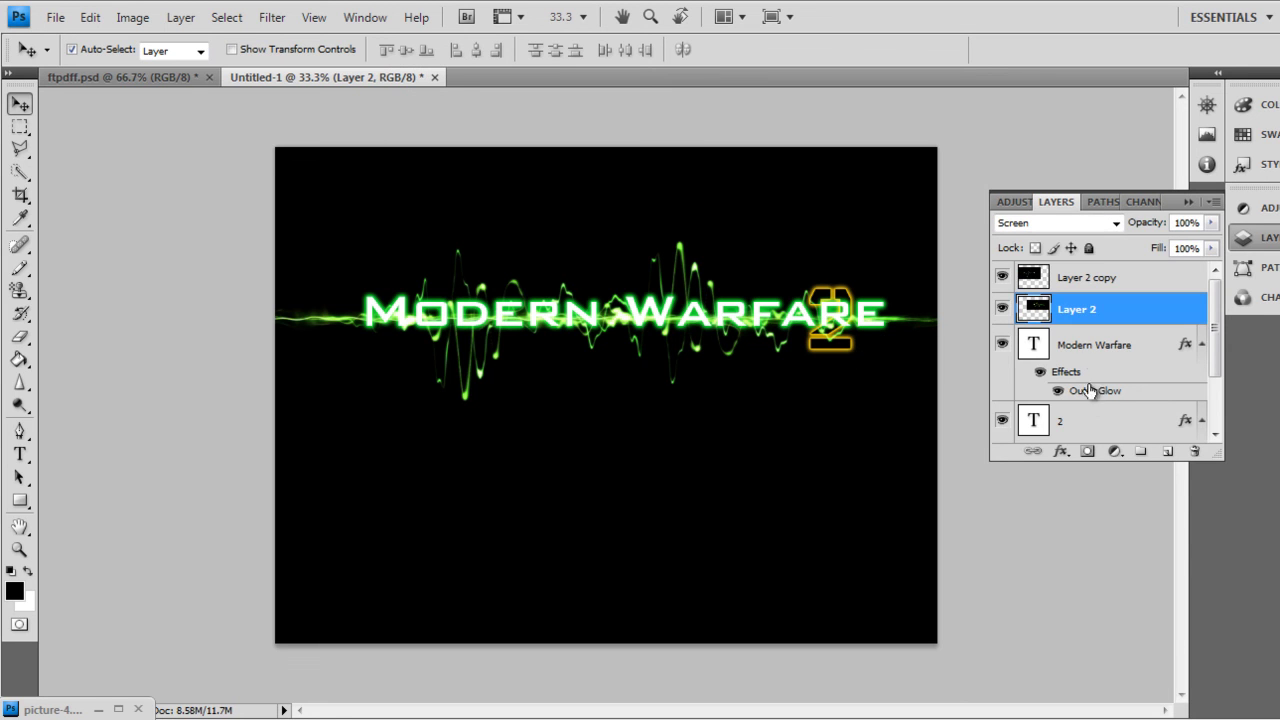
key(ctrl+z)
shift+click(1090, 283)
drag(1090, 283, 1095, 312)
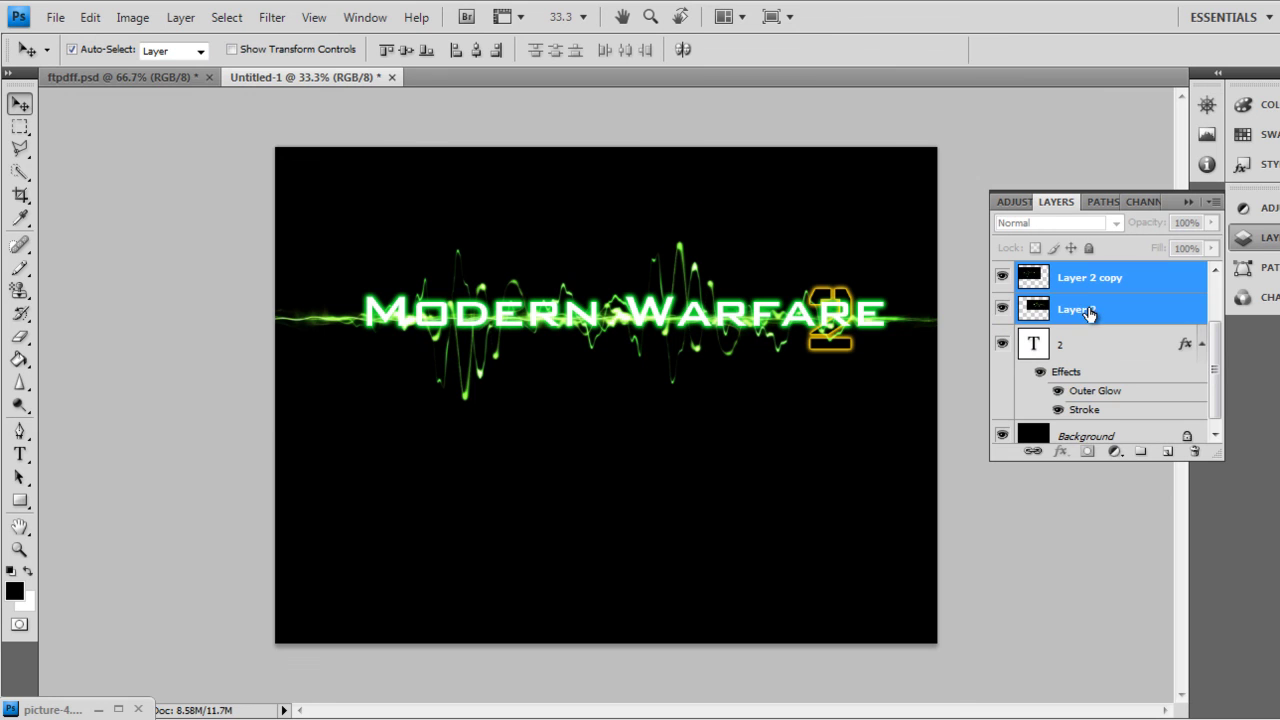
drag(1089, 313, 1085, 413)
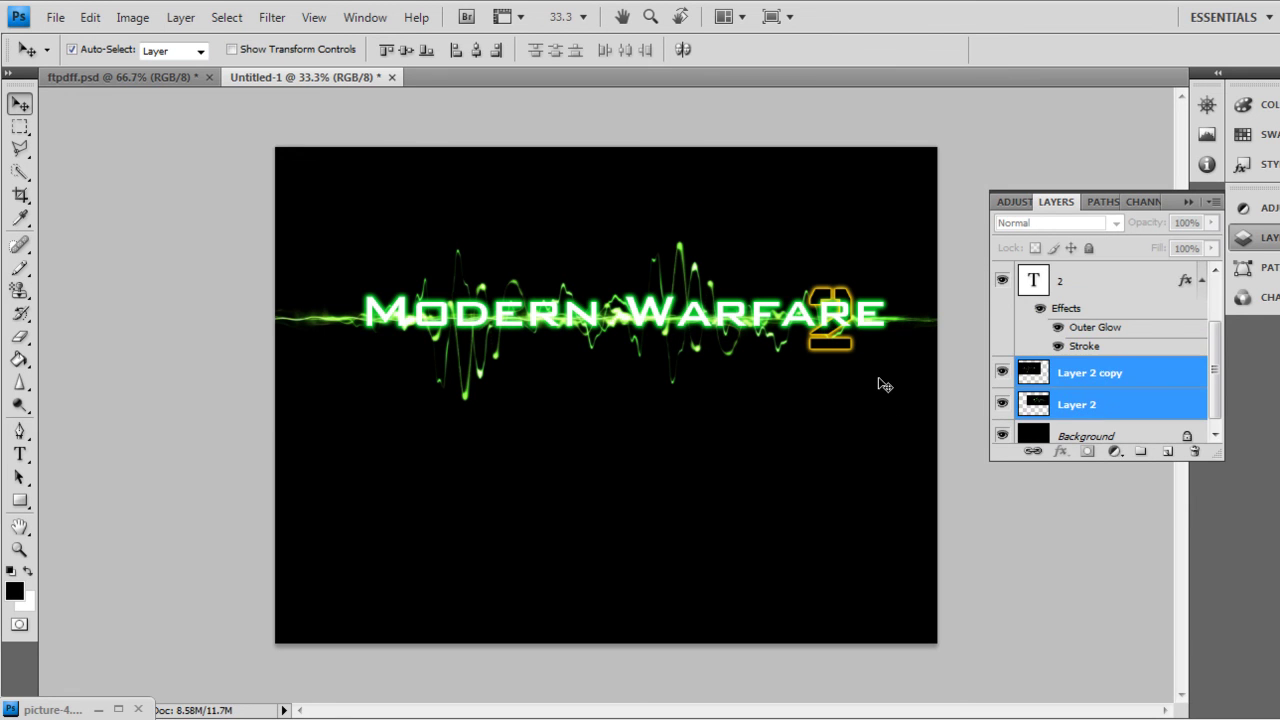
drag(848, 356, 840, 343)
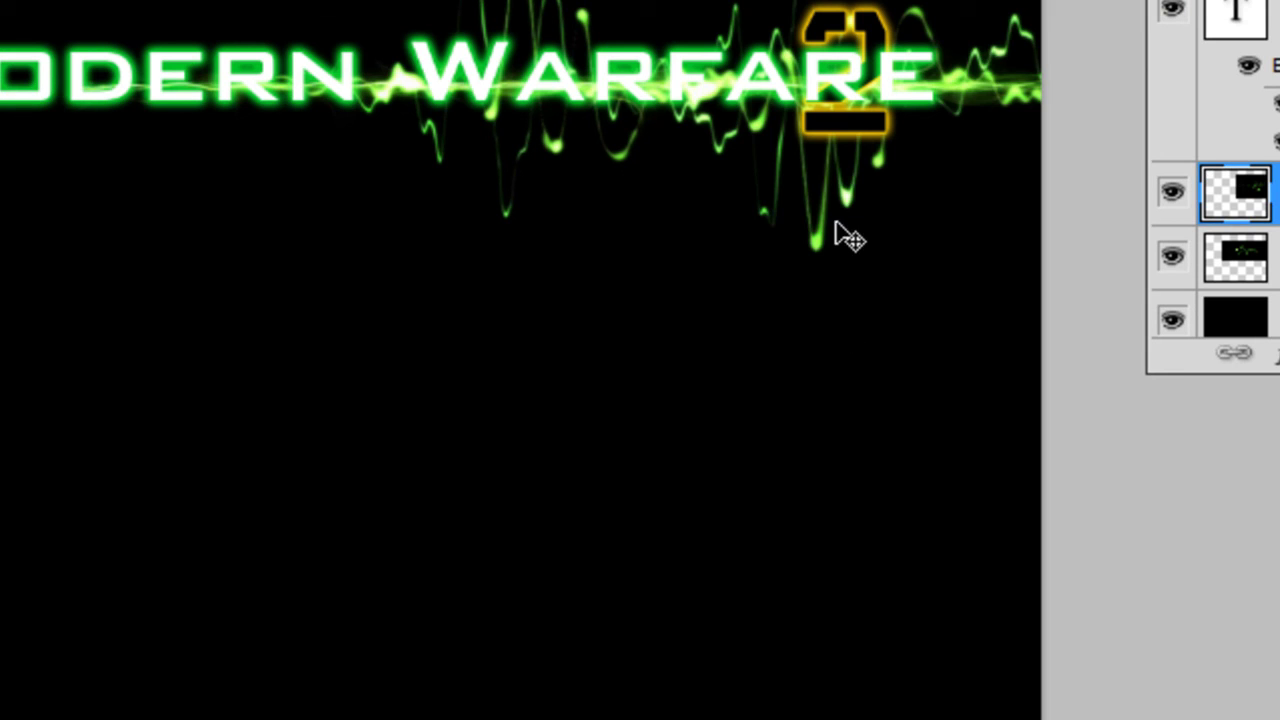
Step: Drag the flipped wave copy far left so it hangs beneath MODERN
drag(600, 228, 126, 214)
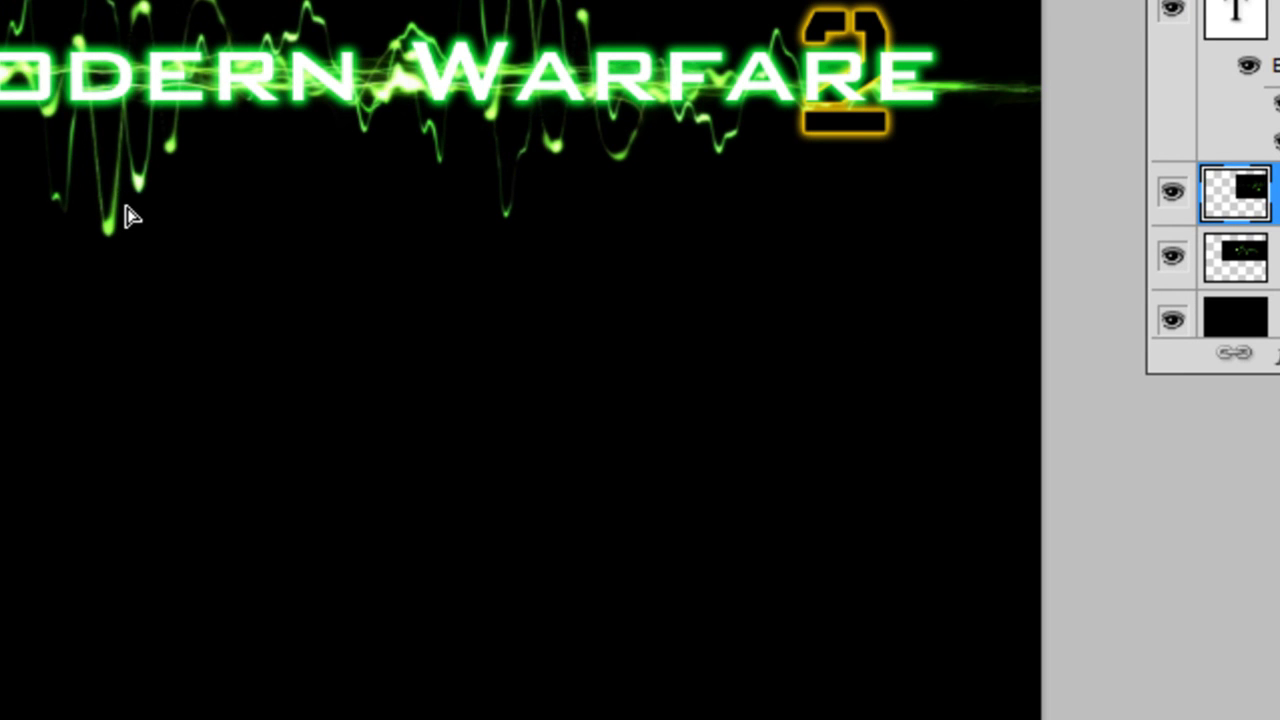
click(378, 442)
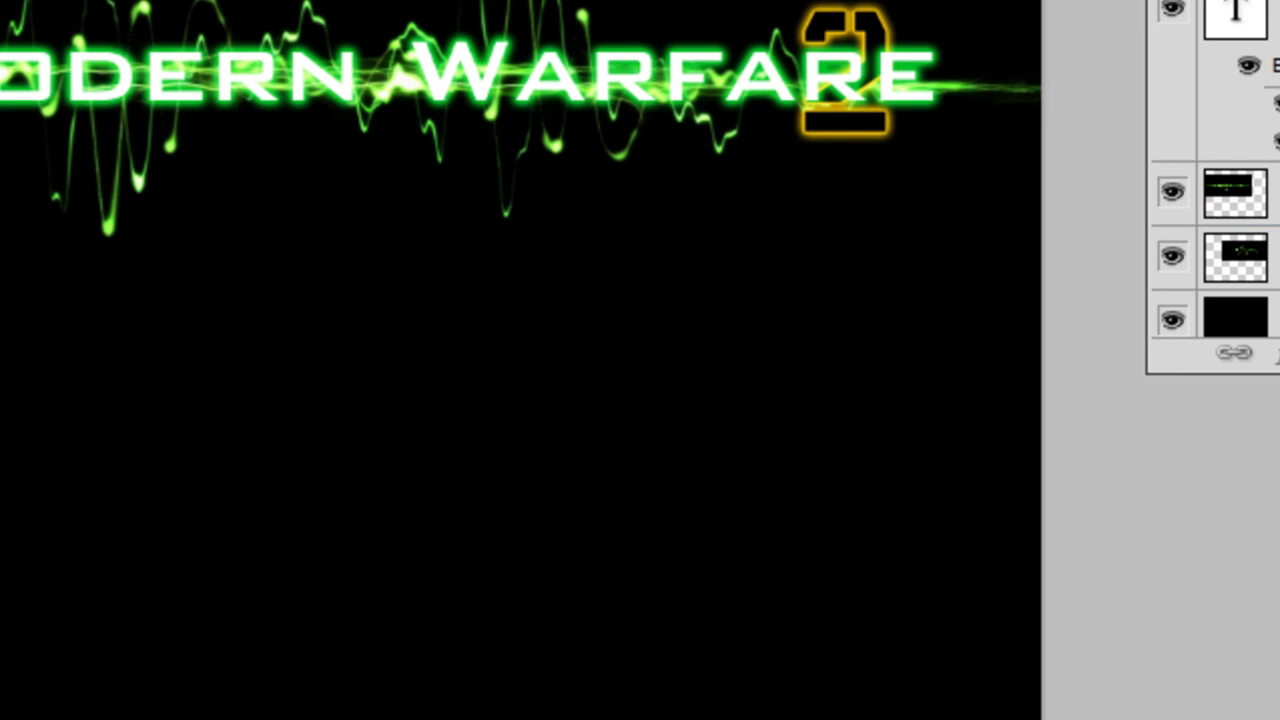